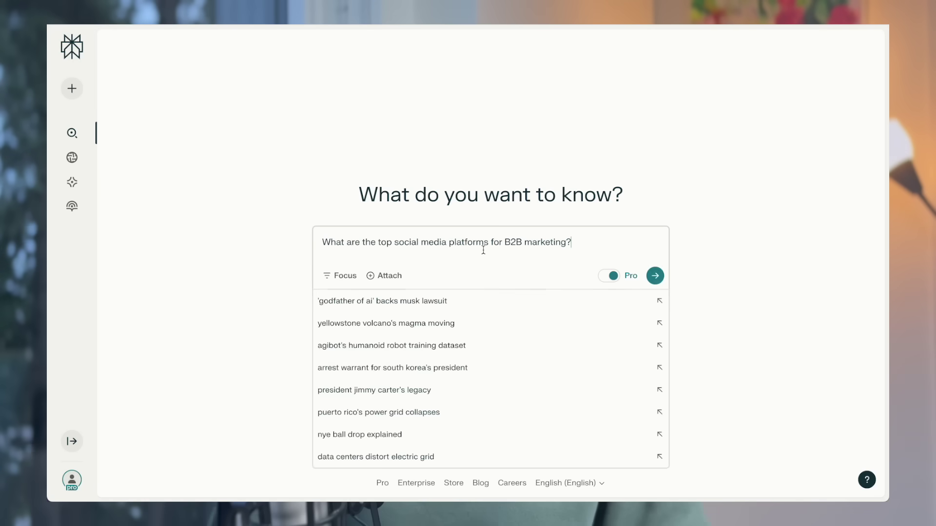
Submit the B2B social media platforms question and show all of its sources
{"action": "key", "text": "Return"}
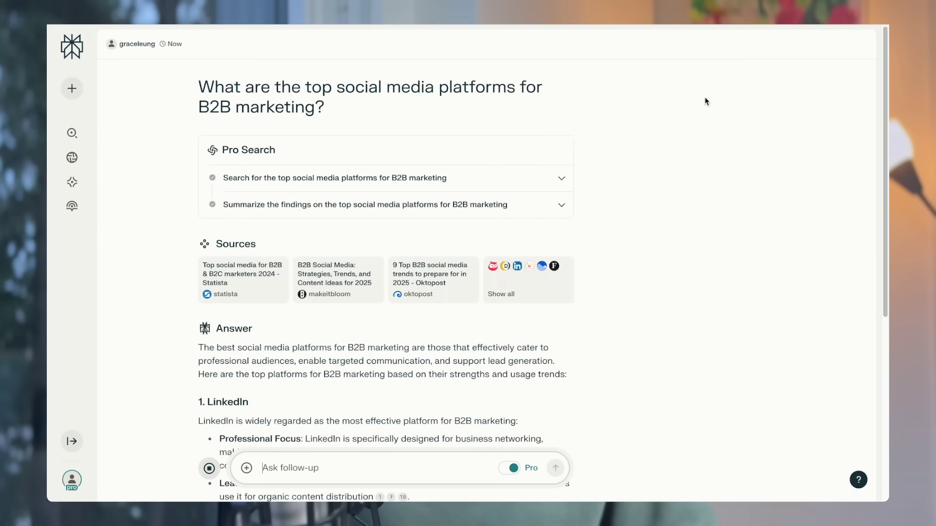
{"action": "left_click", "coordinate": [516, 280]}
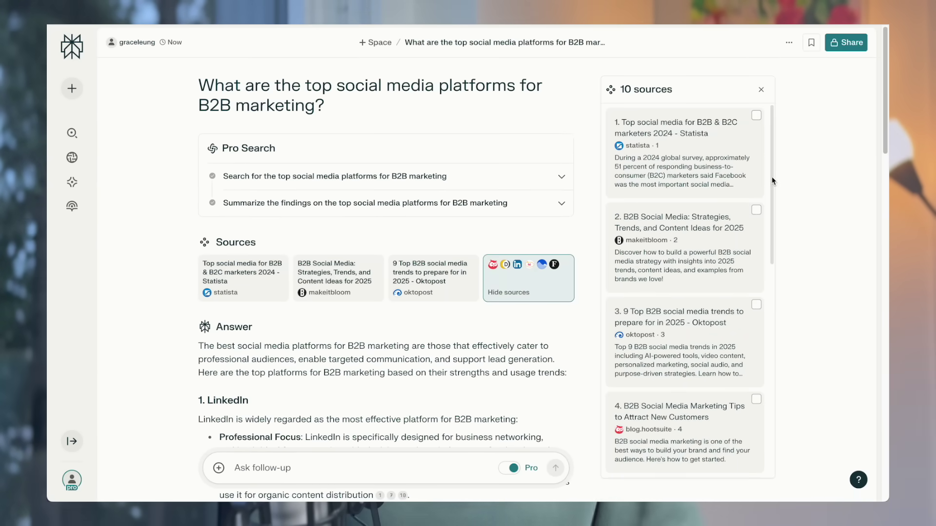
{"action": "scroll", "coordinate": [772, 191], "scroll_direction": "down", "scroll_amount": 10}
{"action": "scroll", "coordinate": [765, 399], "scroll_direction": "up", "scroll_amount": 10}
Ask the follow-up: 'For the first platform you mentioned, what is the ideal posting frequency?'
{"action": "left_click", "coordinate": [263, 468]}
{"action": "type", "text": "For the first platform you mentioned, what is the ideal posting frequency?"}
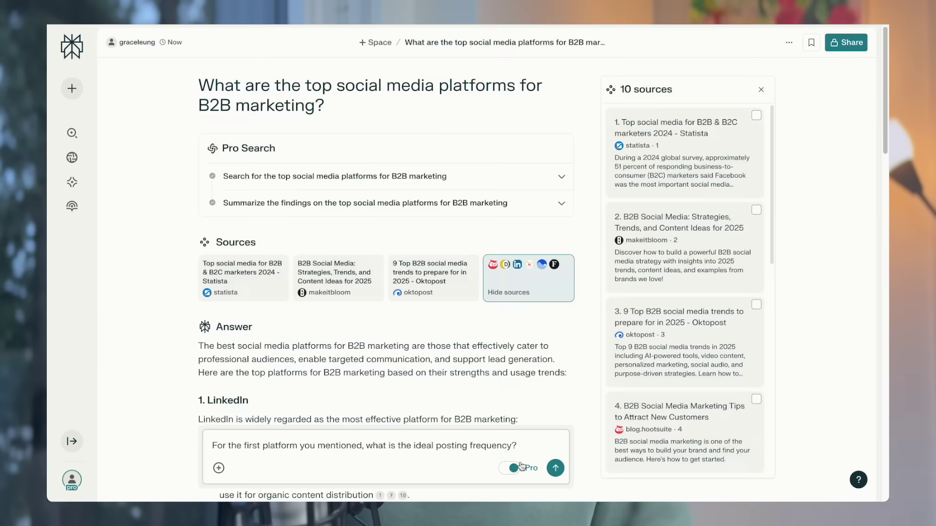
{"action": "key", "text": "Return"}
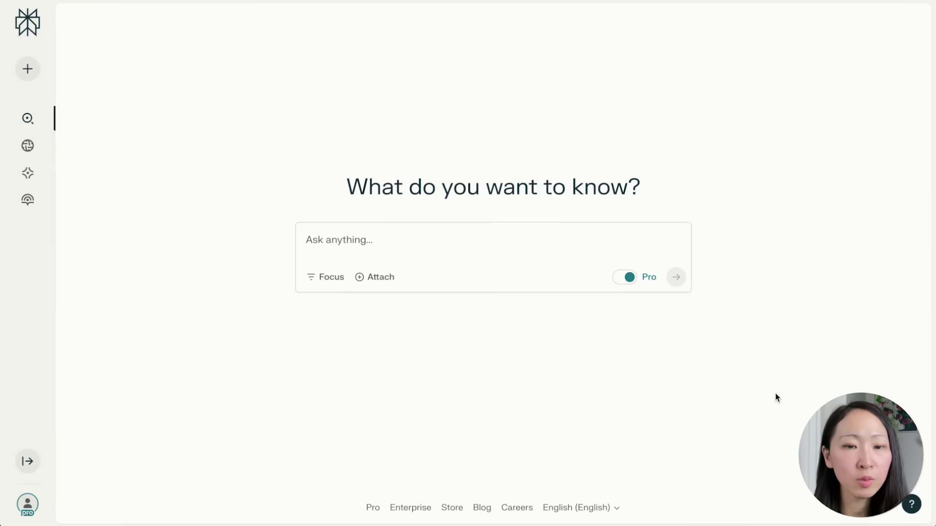
Create the 'Responsible AI market research' Space using Claude 3.5 Sonnet and pasted task-code instructions
{"action": "left_click", "coordinate": [28, 173]}
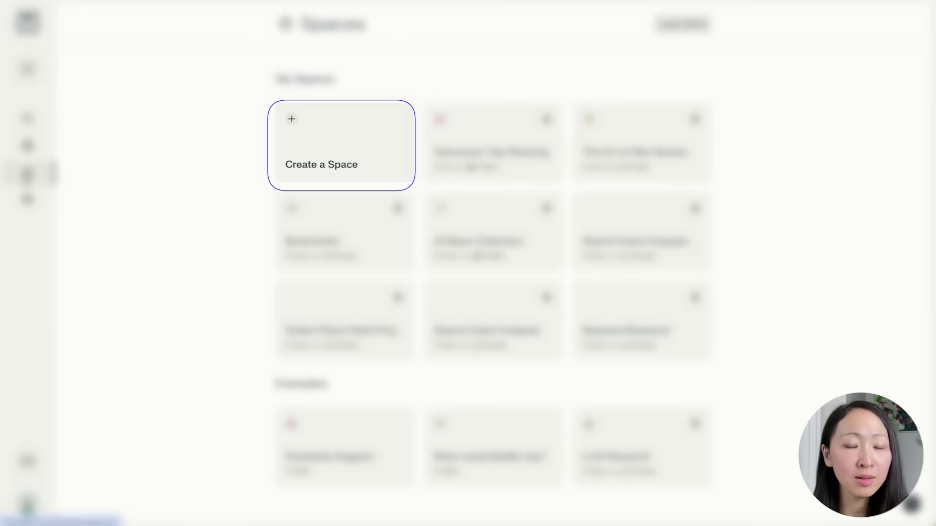
{"action": "left_click", "coordinate": [359, 151]}
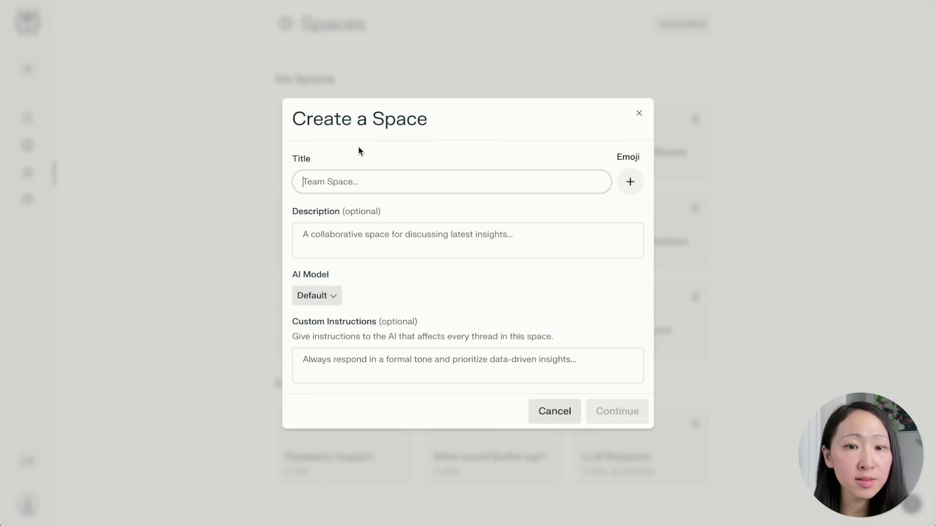
{"action": "type", "text": "Responsible AI market research"}
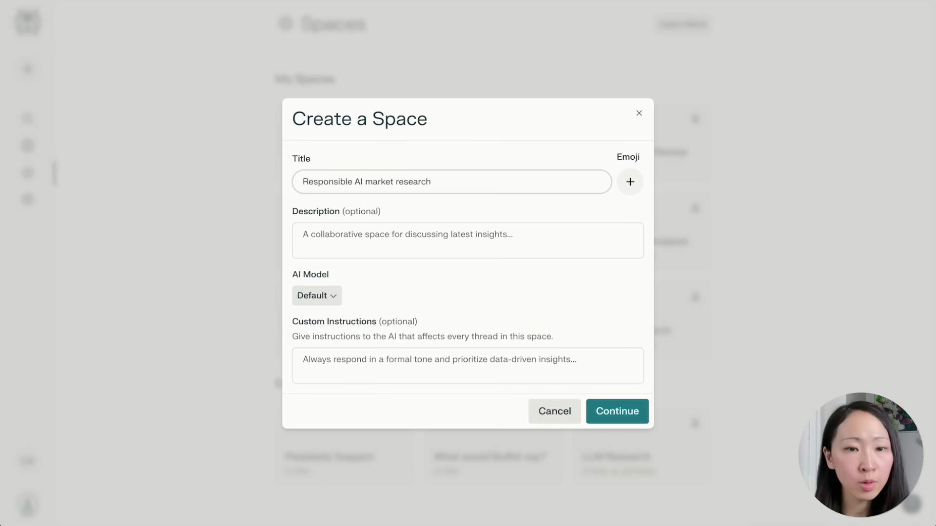
{"action": "left_click", "coordinate": [333, 296]}
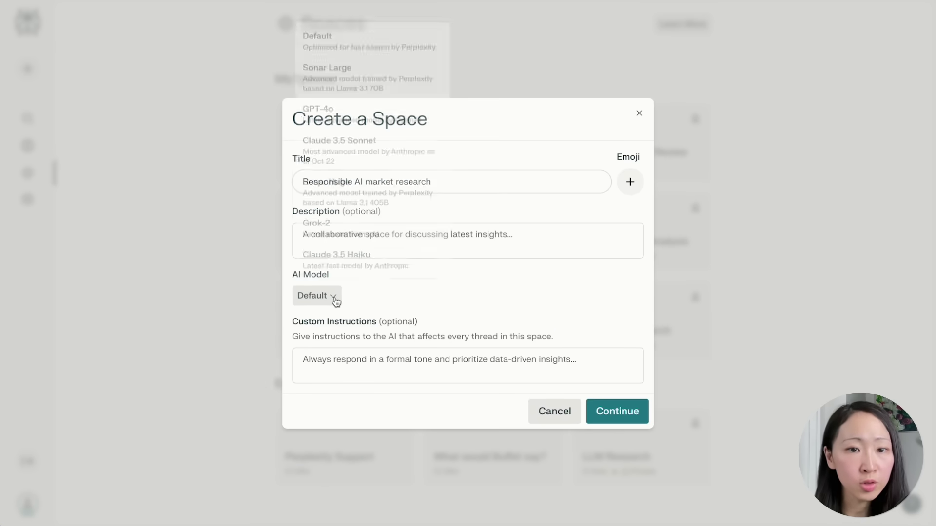
{"action": "left_click", "coordinate": [341, 143]}
{"action": "left_click", "coordinate": [557, 366]}
{"action": "type", "text": "Whenever I type below task code, please perform the following actions:  1. Task code \"reports\": Prompt: \"Find detailed reports about Responsible AI from major consulting firms like Deloitte, McKinsey, or BCG published in the last year. Filetype: pdf\"  2. Task code \"papers\": Prompt: \"Find research papers or reports about AI risk assessment methodologies from top tech companies.\""}
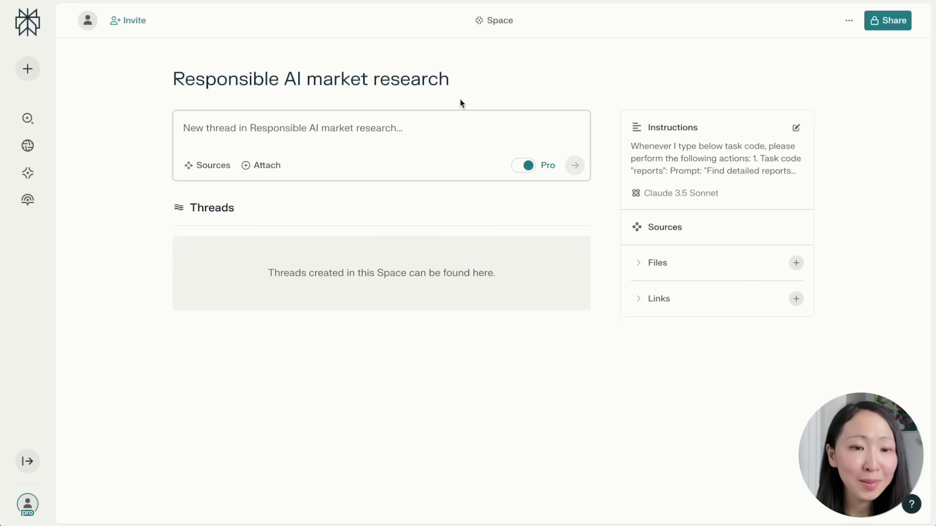
Run the 'reports' task code, review all sources, and copy the Responsible AI reports answer
{"action": "type", "text": "reports"}
{"action": "key", "text": "Return"}
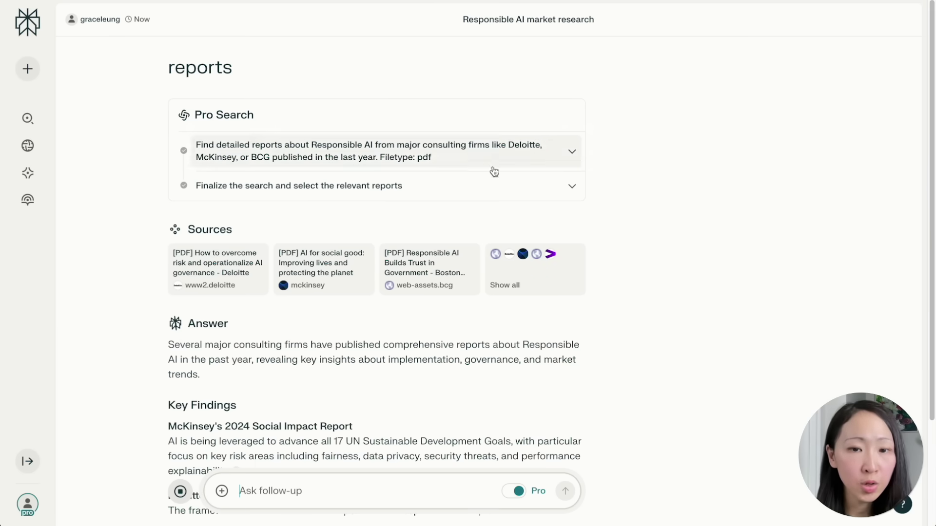
{"action": "left_click", "coordinate": [509, 271]}
{"action": "left_click_drag", "start_coordinate": [806, 134], "coordinate": [804, 283]}
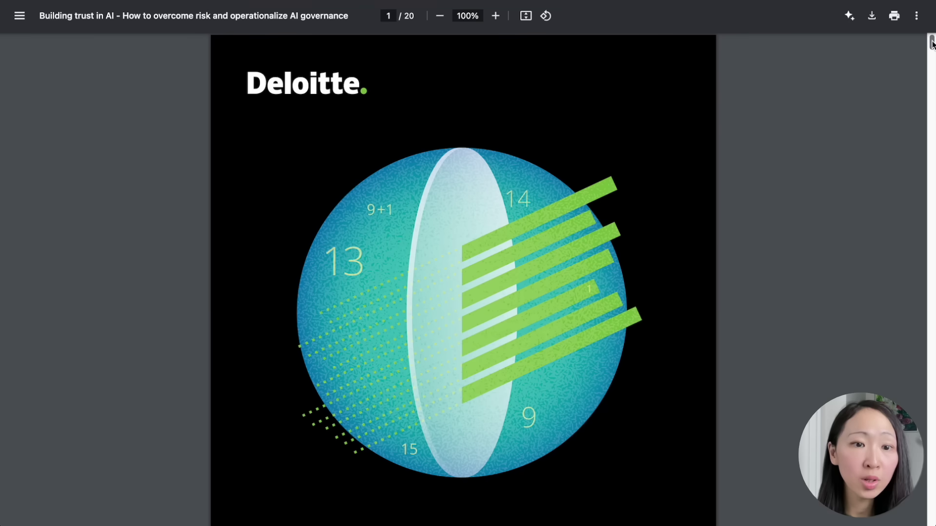
{"action": "scroll", "coordinate": [463, 293], "scroll_direction": "down", "scroll_amount": 20}
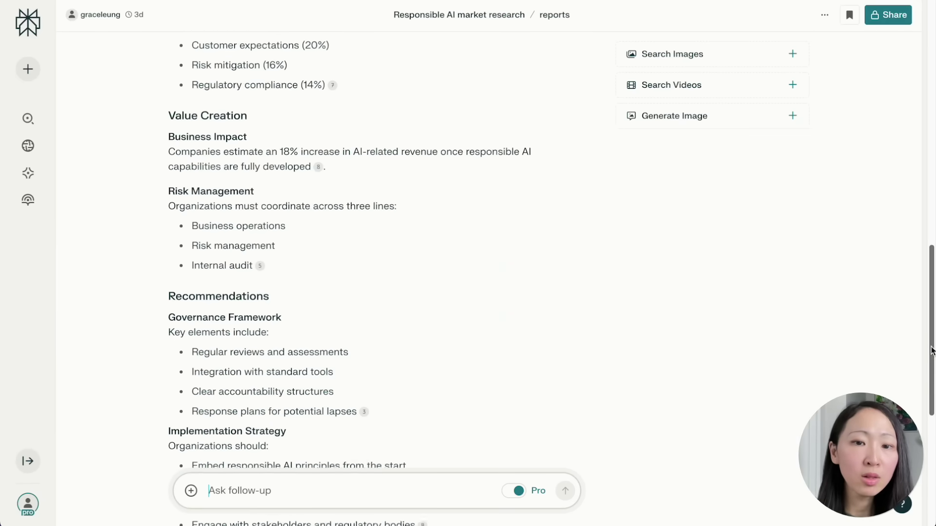
{"action": "scroll", "coordinate": [609, 375], "scroll_direction": "down", "scroll_amount": 4}
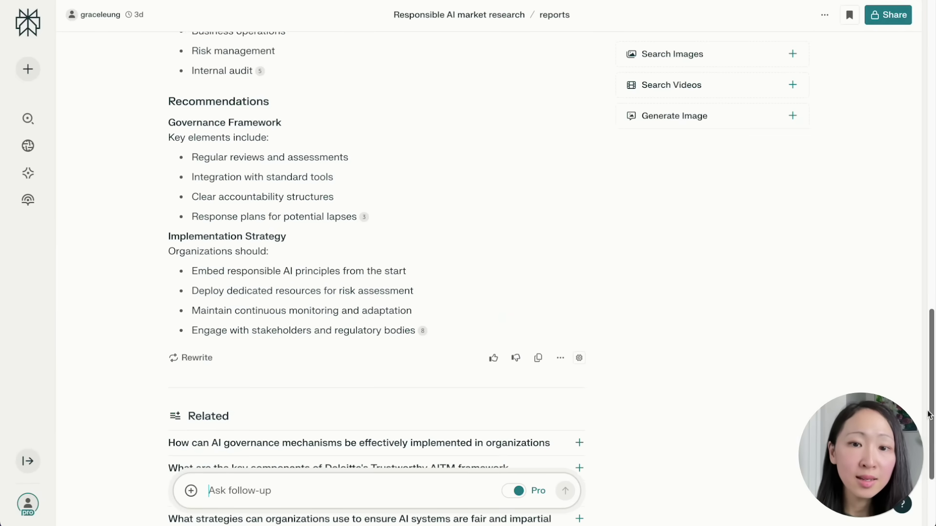
{"action": "left_click", "coordinate": [534, 357]}
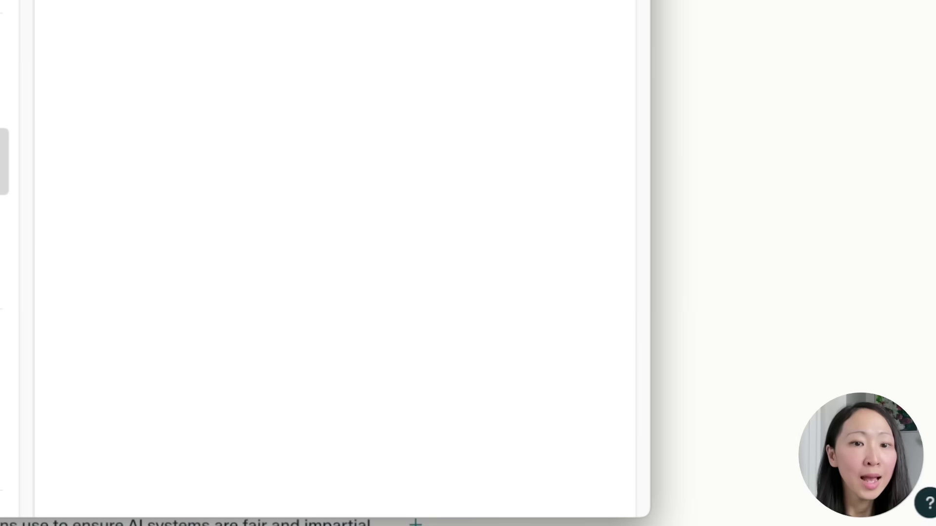
{"action": "key", "text": "super+v"}
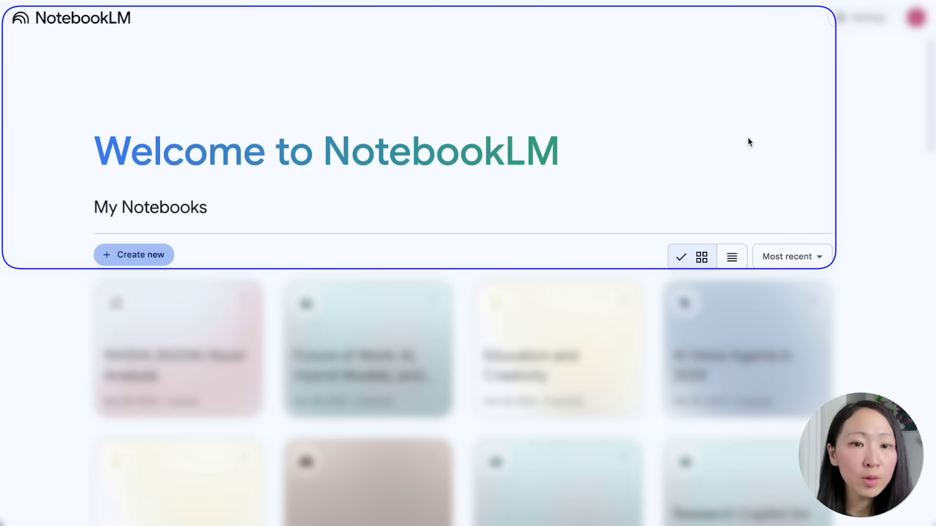
Create a new notebook with the Deloitte PDF link added as a website source
{"action": "left_click", "coordinate": [134, 254]}
{"action": "left_click", "coordinate": [410, 426]}
{"action": "key", "text": "ctrl+v"}
{"action": "left_click", "coordinate": [743, 441]}
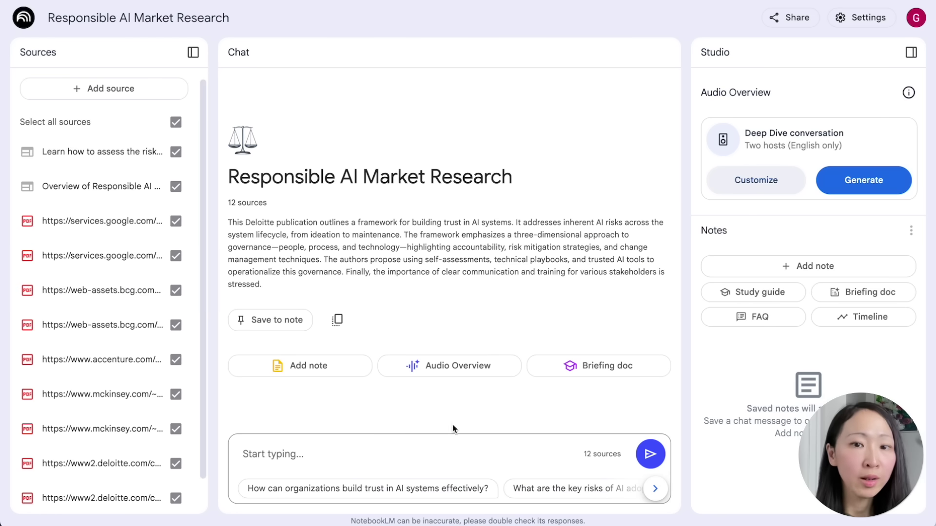
Ask about Responsible AI industry shifts, AI governance investment drivers, and thought-leadership content ideas
{"action": "left_click", "coordinate": [430, 448]}
{"action": "key", "text": "ctrl+v"}
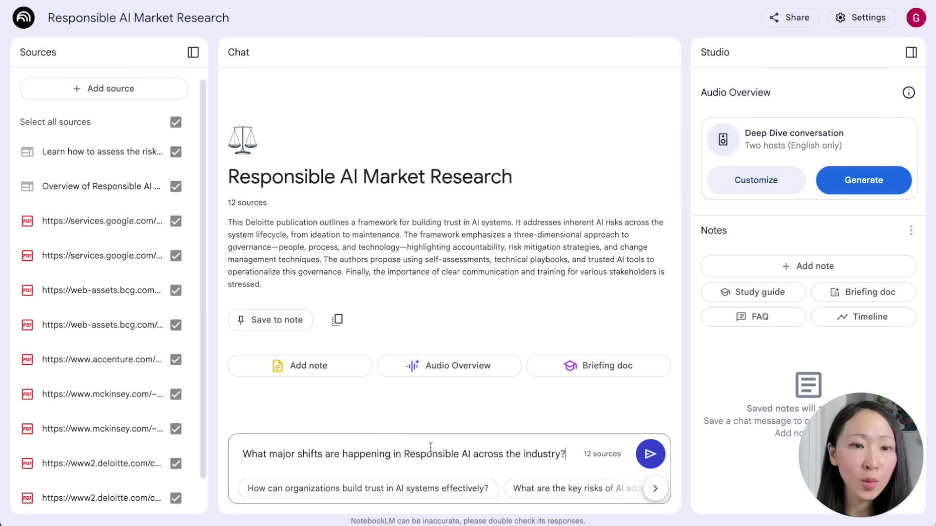
{"action": "left_click", "coordinate": [650, 455]}
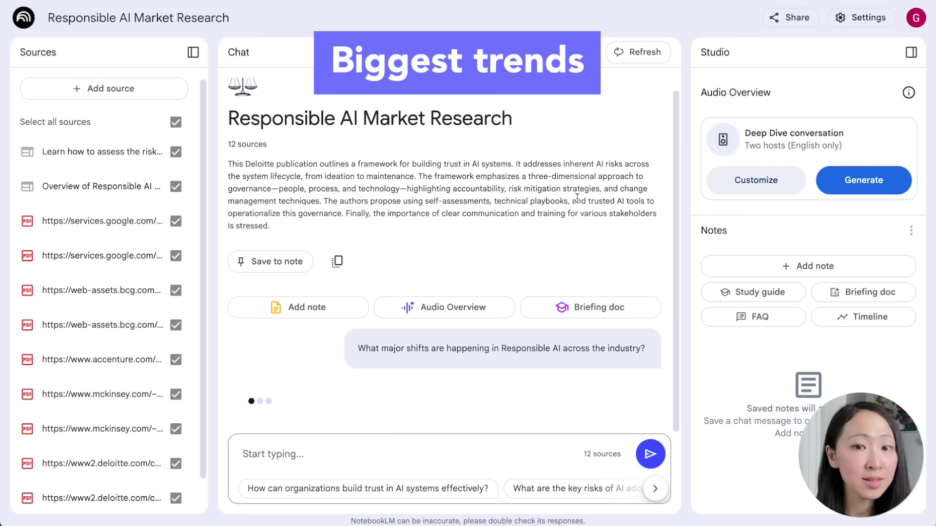
{"action": "scroll", "coordinate": [533, 256], "scroll_direction": "up", "scroll_amount": 10}
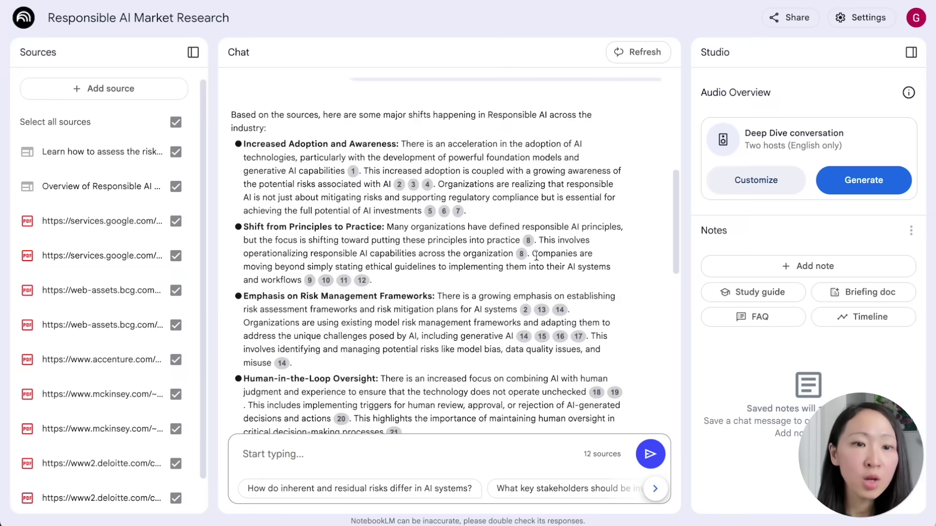
{"action": "mouse_move", "coordinate": [674, 215]}
{"action": "left_mouse_down"}
{"action": "mouse_move", "coordinate": [677, 352]}
{"action": "mouse_move", "coordinate": [661, 224]}
{"action": "left_mouse_up"}
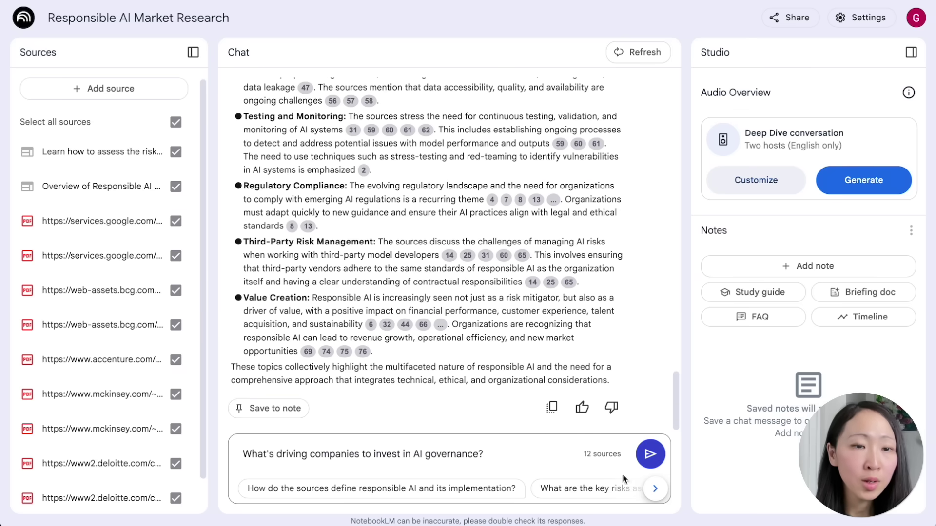
{"action": "key", "text": "Return"}
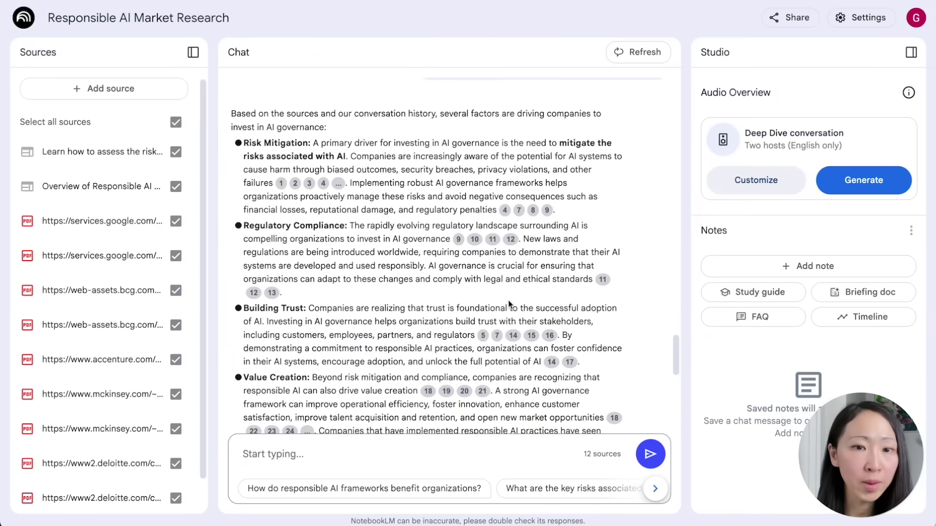
{"action": "left_click", "coordinate": [650, 453]}
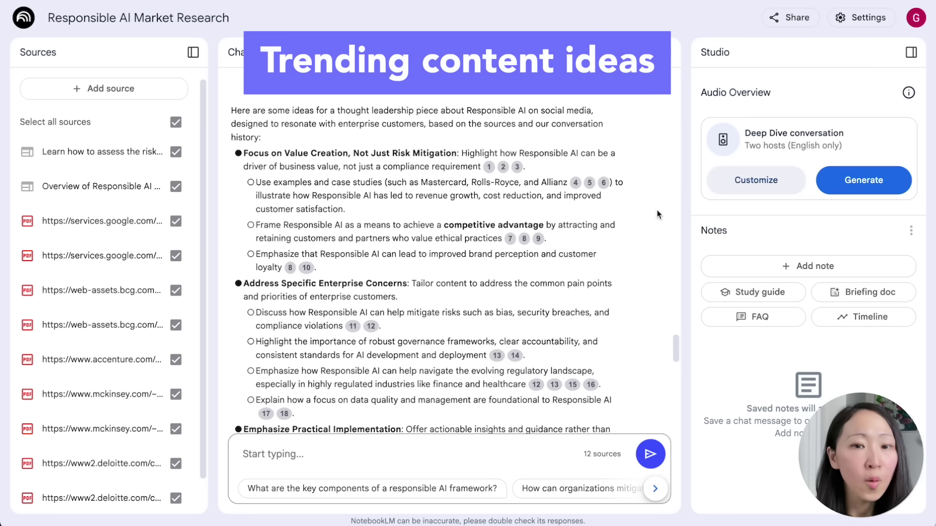
{"action": "scroll", "coordinate": [633, 284], "scroll_direction": "down", "scroll_amount": 6}
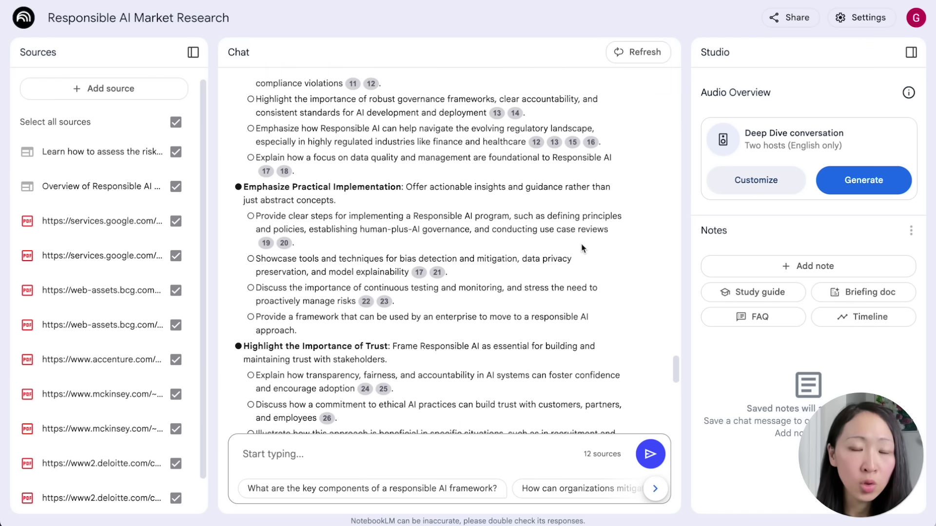
{"action": "scroll", "coordinate": [624, 273], "scroll_direction": "down", "scroll_amount": 9}
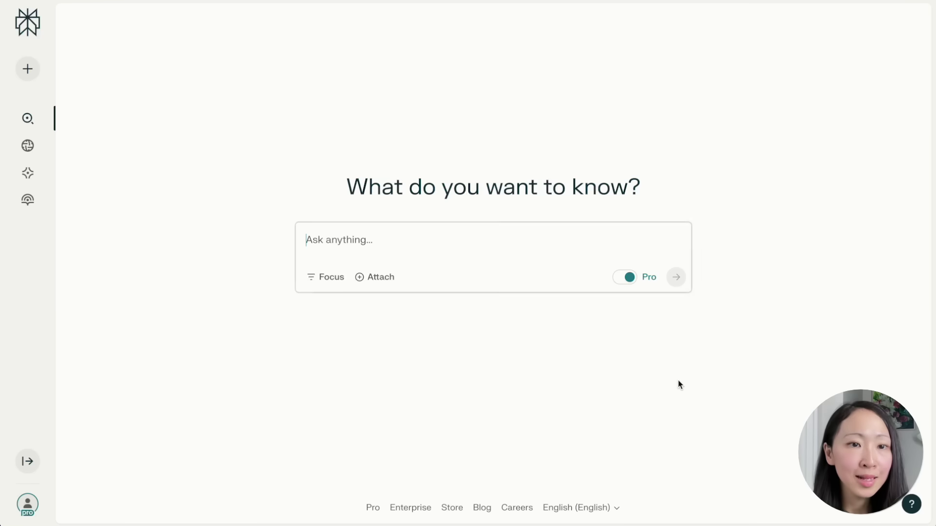
Search for top email marketing automation providers, then paste the ActiveCampaign reviews-with-links follow-up
{"action": "left_click", "coordinate": [560, 248]}
{"action": "key", "text": "ctrl+v"}
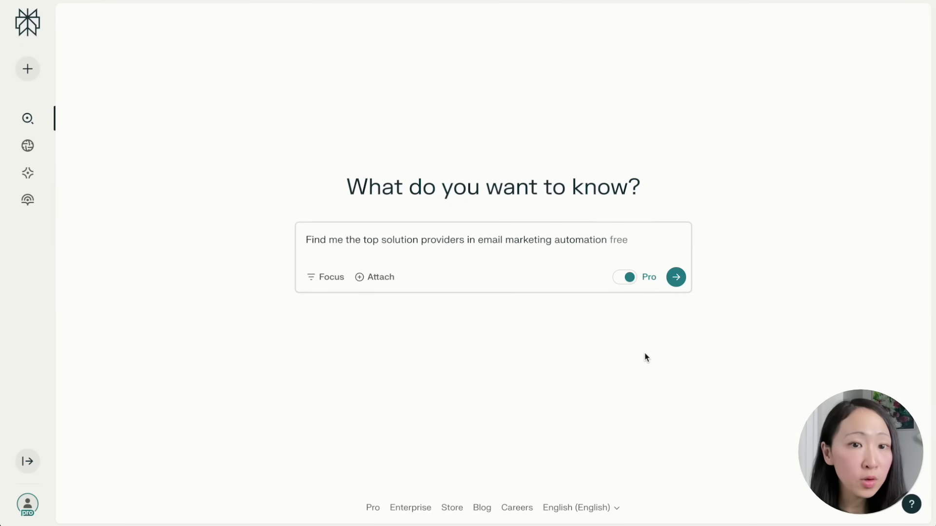
{"action": "left_click", "coordinate": [675, 278]}
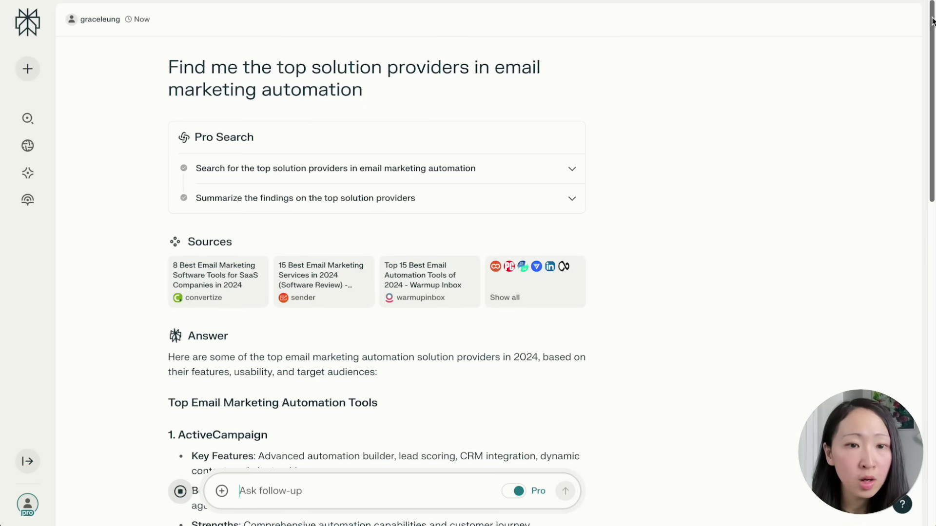
{"action": "scroll", "coordinate": [682, 119], "scroll_direction": "down", "scroll_amount": 7}
{"action": "scroll", "coordinate": [375, 253], "scroll_direction": "down", "scroll_amount": 8}
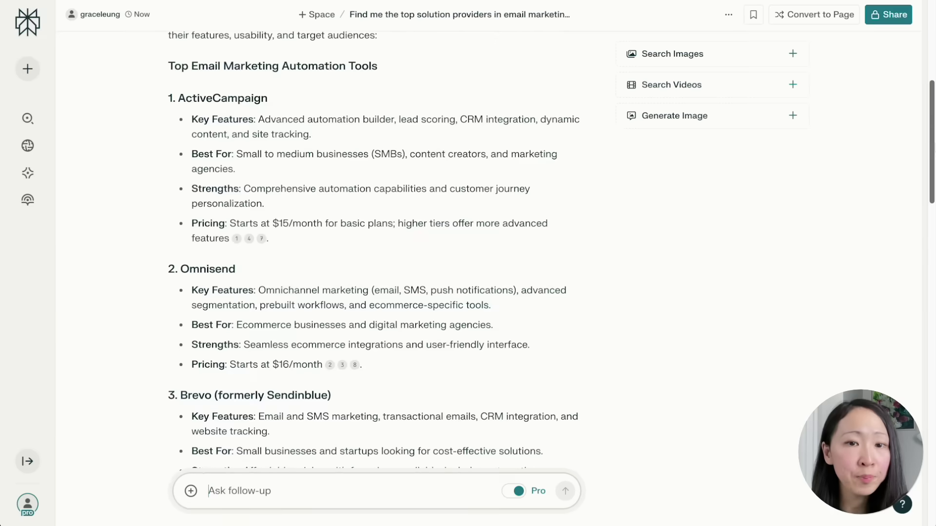
{"action": "scroll", "coordinate": [384, 489], "scroll_direction": "down", "scroll_amount": 20}
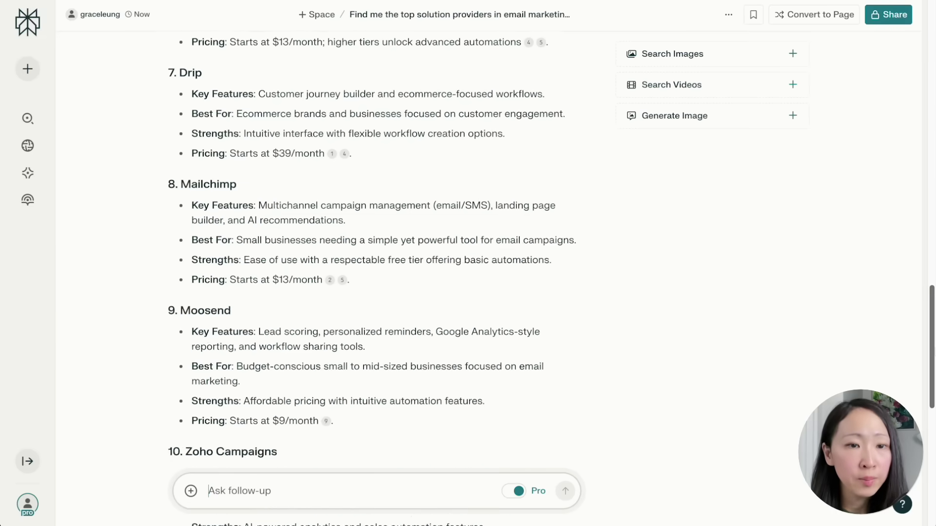
{"action": "left_click", "coordinate": [384, 490]}
{"action": "key", "text": "ctrl+v"}
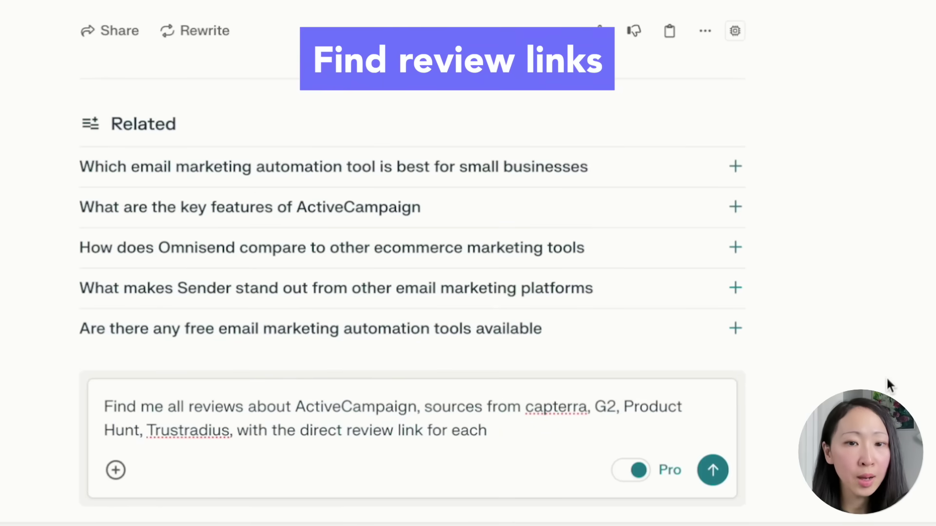
Submit the ActiveCampaign reviews request, open the Capterra review link, then start a new thread
{"action": "left_click", "coordinate": [713, 471]}
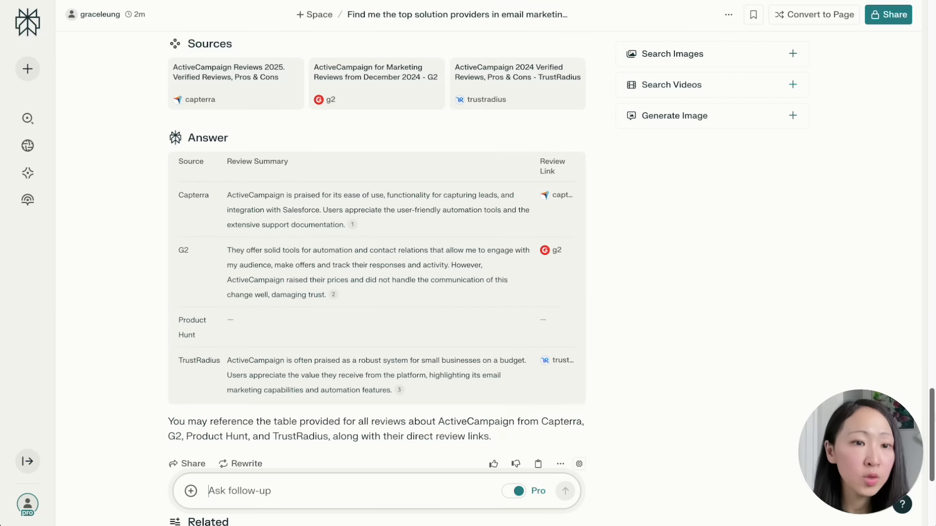
{"action": "scroll", "coordinate": [932, 418], "scroll_direction": "down", "scroll_amount": 1}
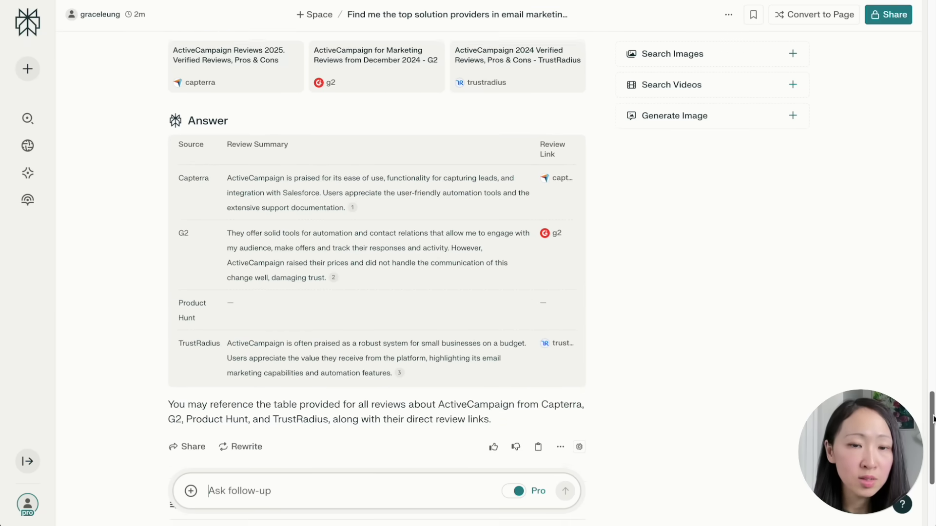
{"action": "mouse_move", "coordinate": [536, 88]}
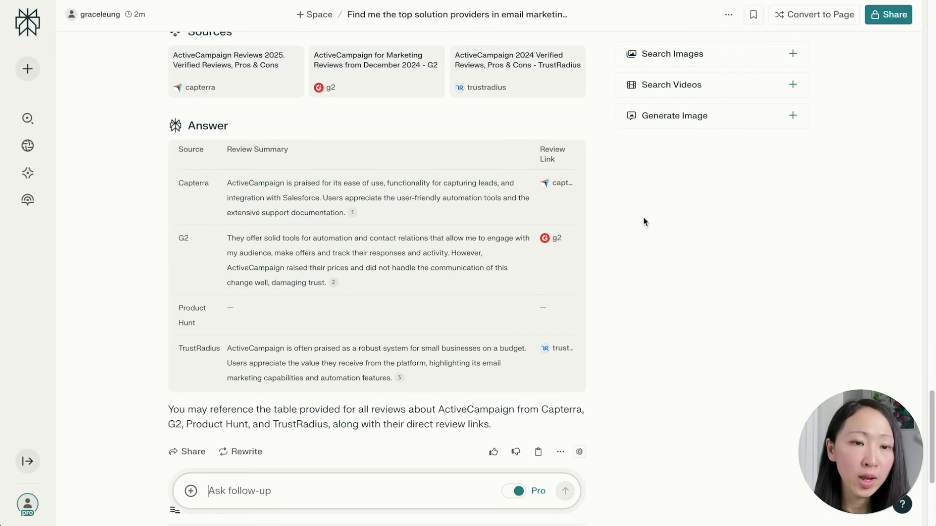
{"action": "left_click", "coordinate": [568, 186]}
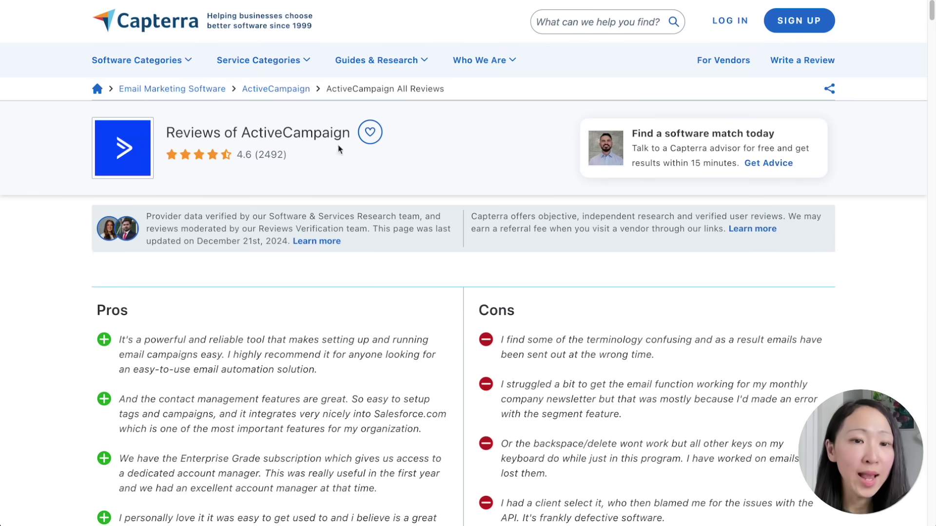
{"action": "left_click", "coordinate": [30, 71]}
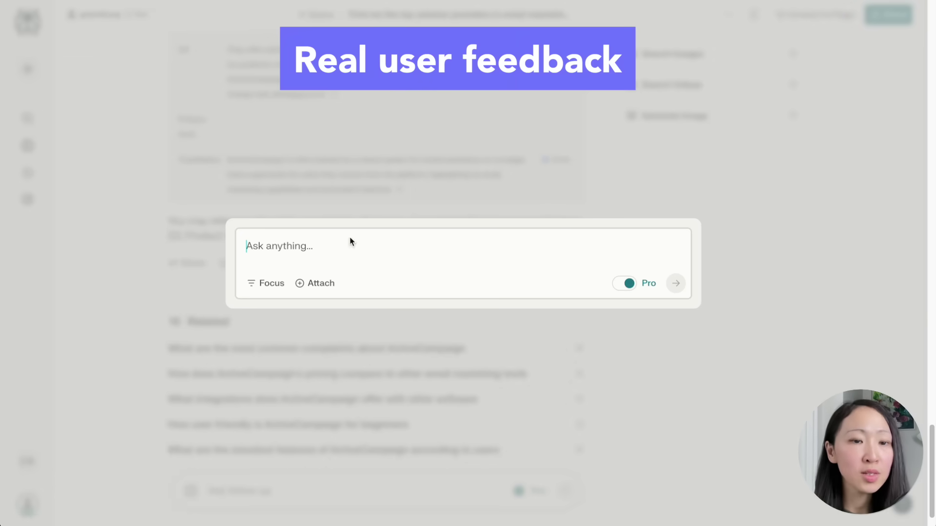
Search ActiveCampaign user reviews since 2023-01 with Focus set to Social
{"action": "key", "text": "ctrl+v"}
{"action": "left_click", "coordinate": [268, 284]}
{"action": "left_click", "coordinate": [510, 379]}
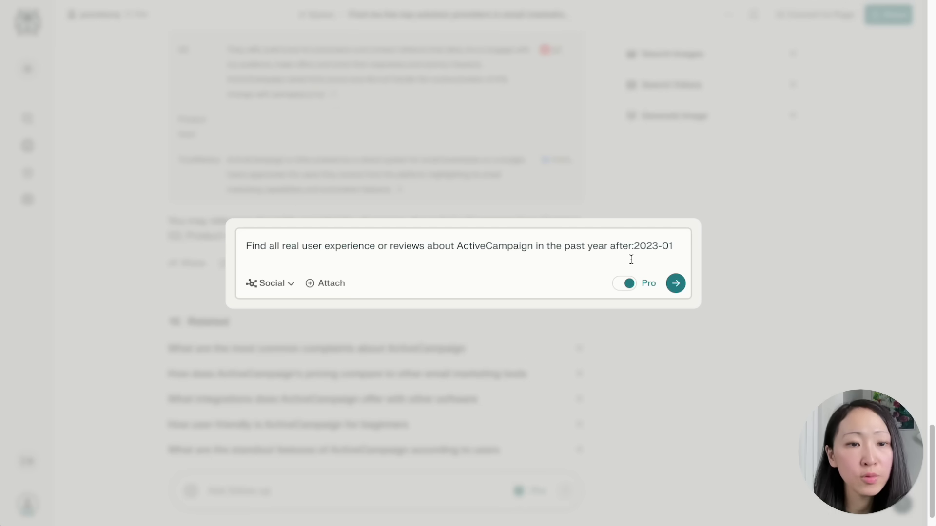
{"action": "left_click", "coordinate": [680, 287]}
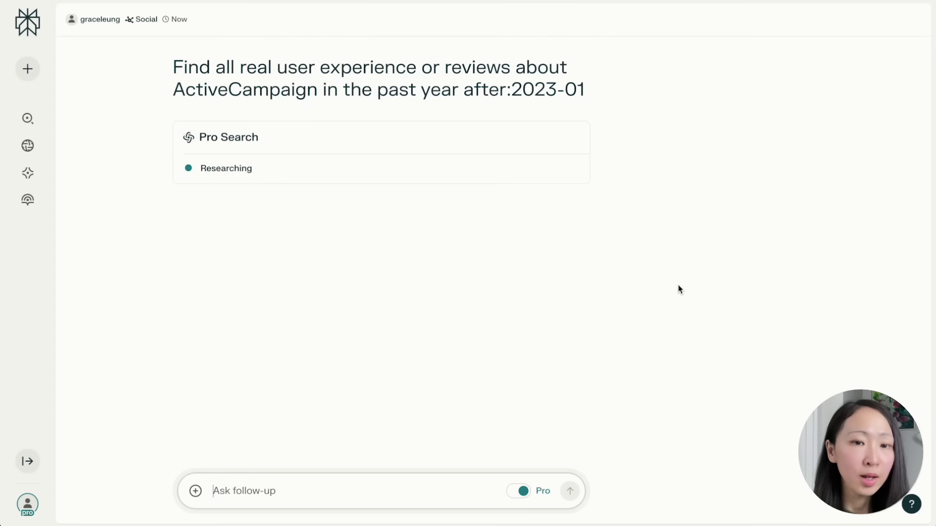
{"action": "scroll", "coordinate": [554, 369], "scroll_direction": "down", "scroll_amount": 12}
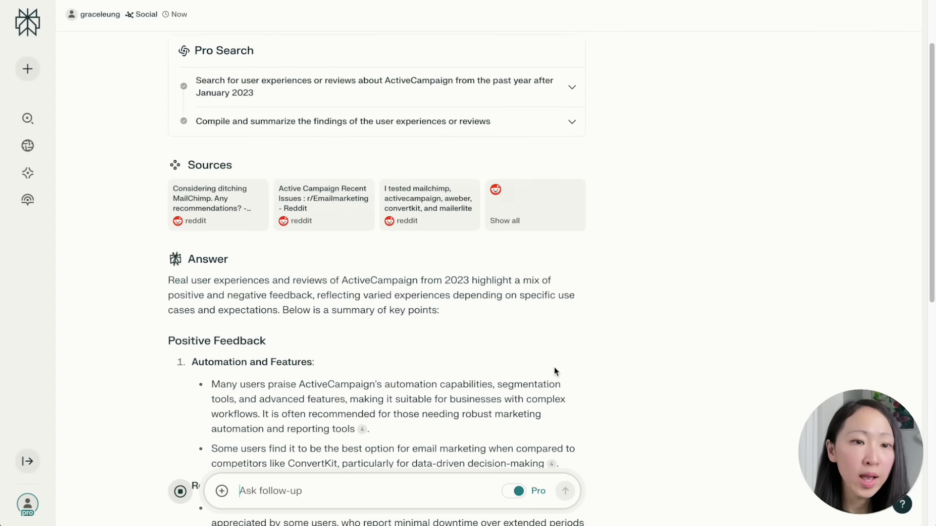
{"action": "scroll", "coordinate": [553, 244], "scroll_direction": "up", "scroll_amount": 12}
Open the Reddit post from the full list of 10 sources, then return to Perplexity
{"action": "left_click", "coordinate": [504, 297]}
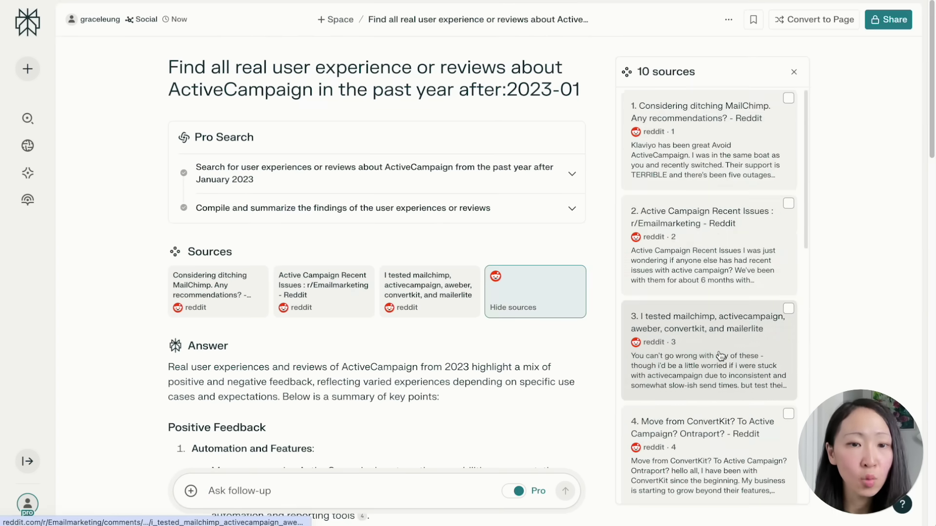
{"action": "left_click", "coordinate": [720, 355]}
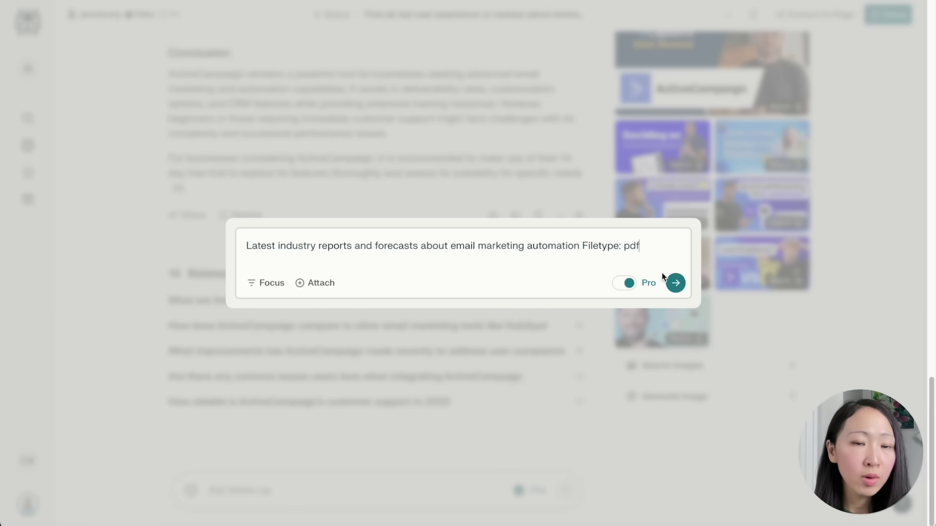
{"action": "key", "text": "Return"}
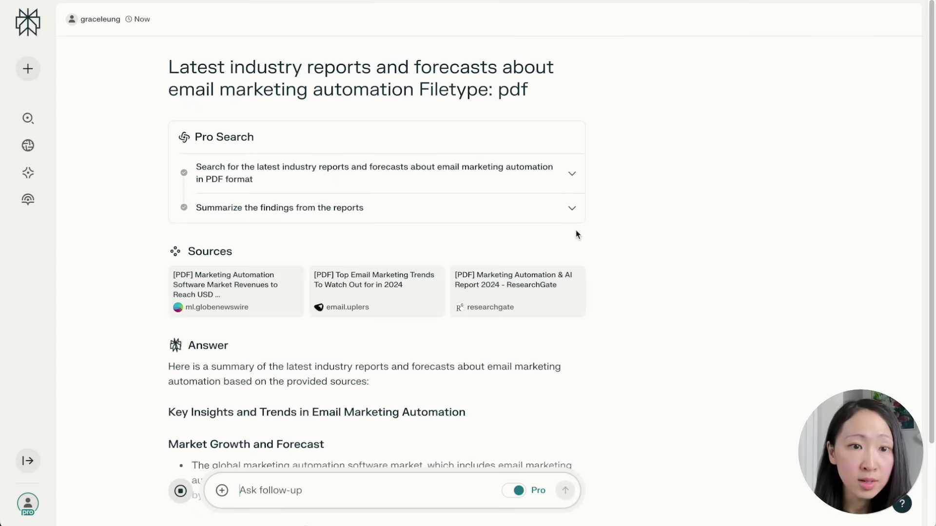
Open the ResearchGate Marketing Automation & AI Report 2024 source and download its full-text PDF
{"action": "scroll", "coordinate": [513, 137], "scroll_direction": "up", "scroll_amount": 7}
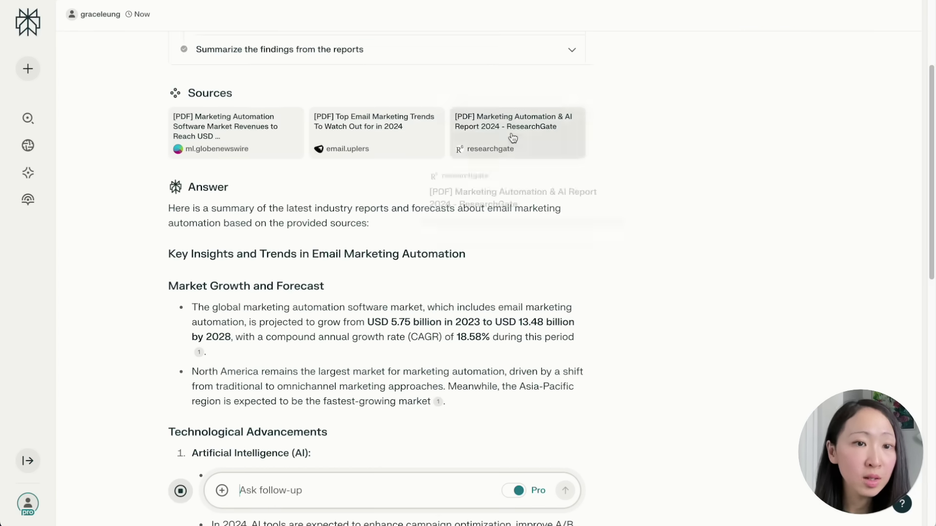
{"action": "left_click", "coordinate": [512, 138]}
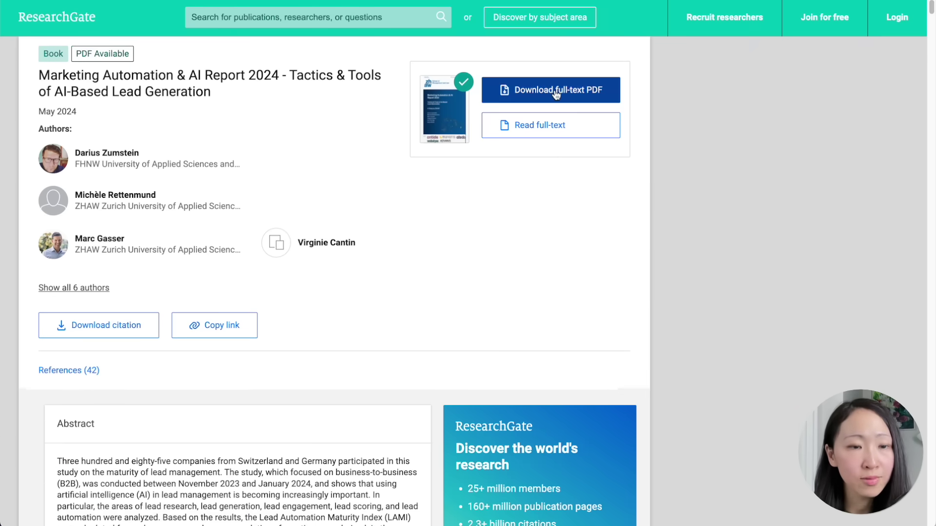
{"action": "left_click", "coordinate": [556, 92]}
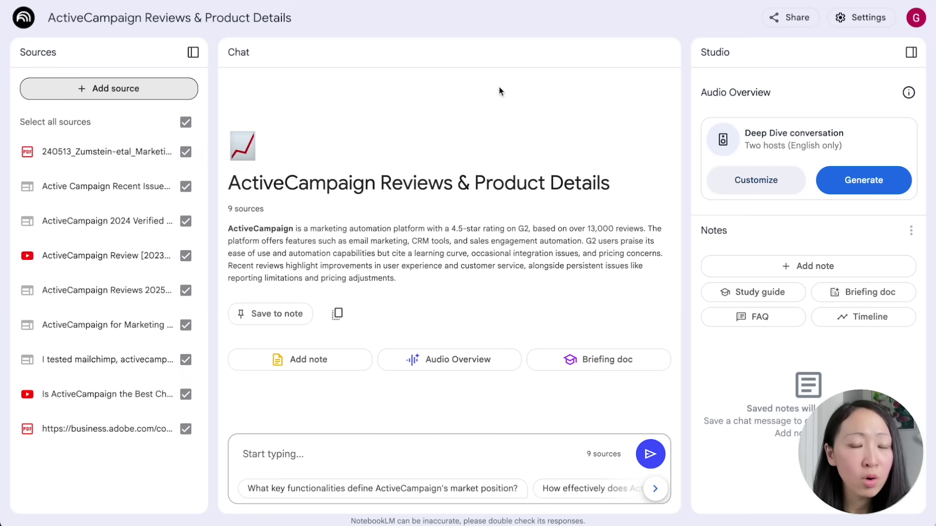
Ask the notebook about common customer pain points with email automation tools
{"action": "left_click", "coordinate": [320, 451]}
{"action": "type", "text": "What are the common pain points customers mention when using email automation tool?"}
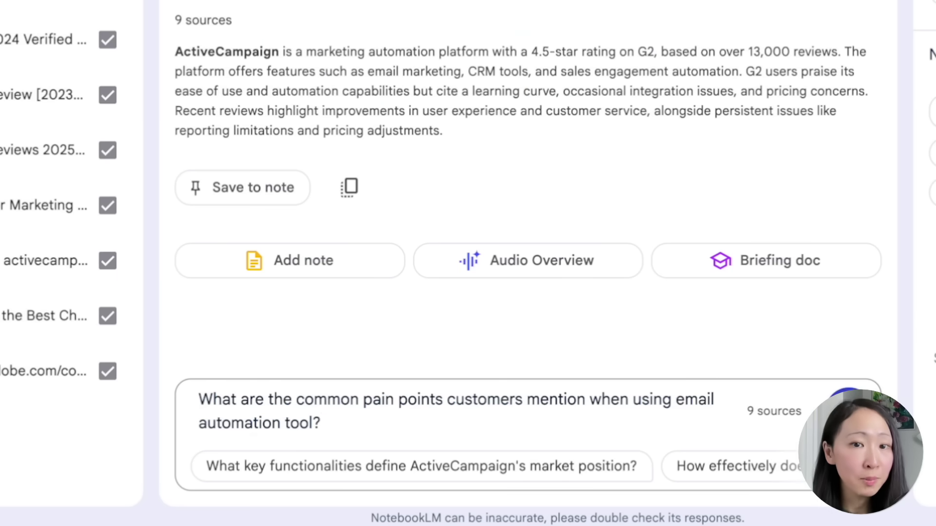
{"action": "key", "text": "Return"}
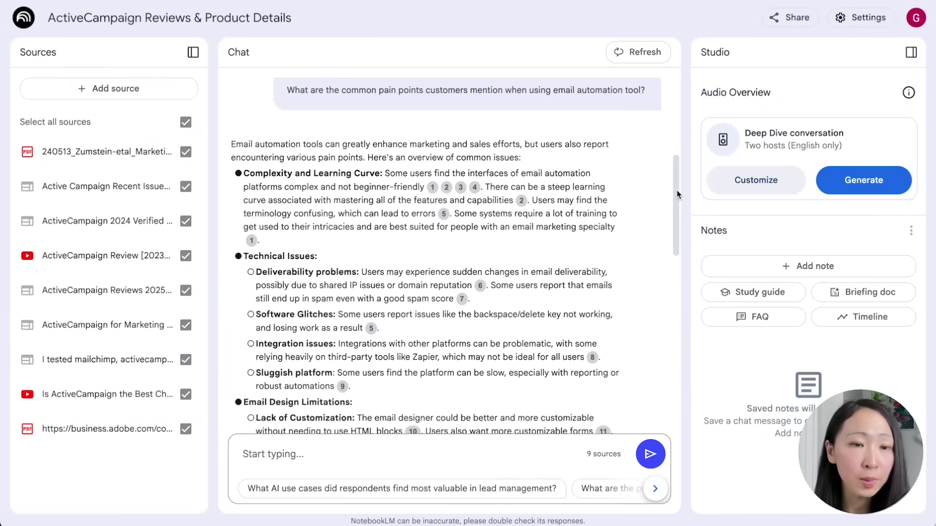
Ask which automation features users say ActiveCampaign lacks and review the answer
{"action": "left_click_drag", "start_coordinate": [676, 191], "coordinate": [676, 248]}
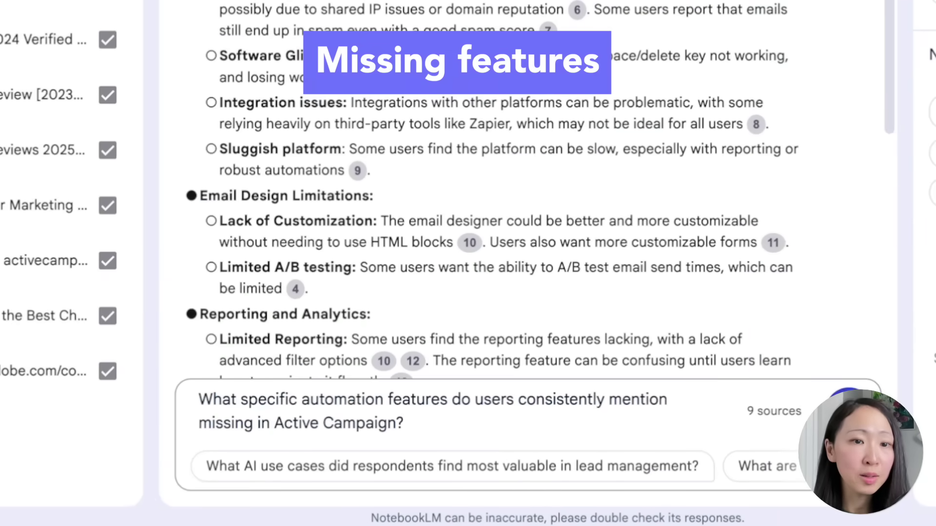
{"action": "key", "text": "Return"}
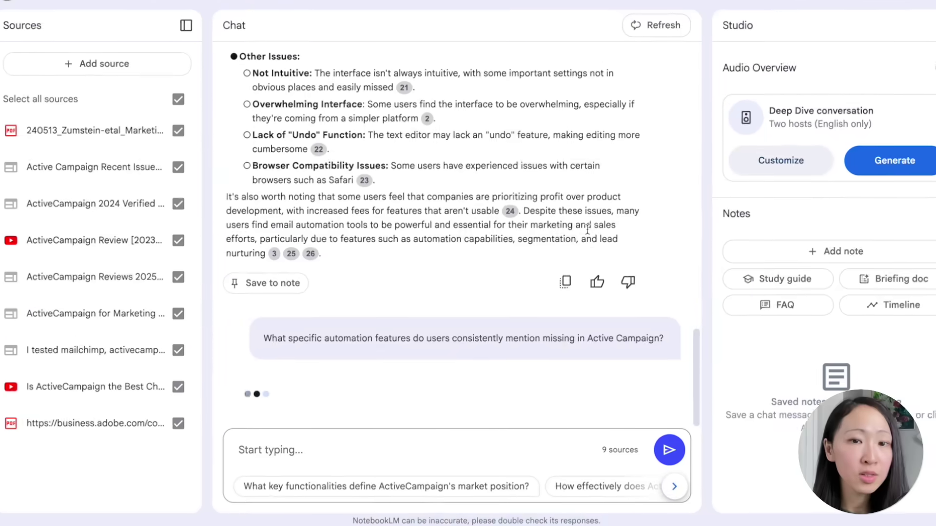
{"action": "scroll", "coordinate": [573, 249], "scroll_direction": "up", "scroll_amount": 3}
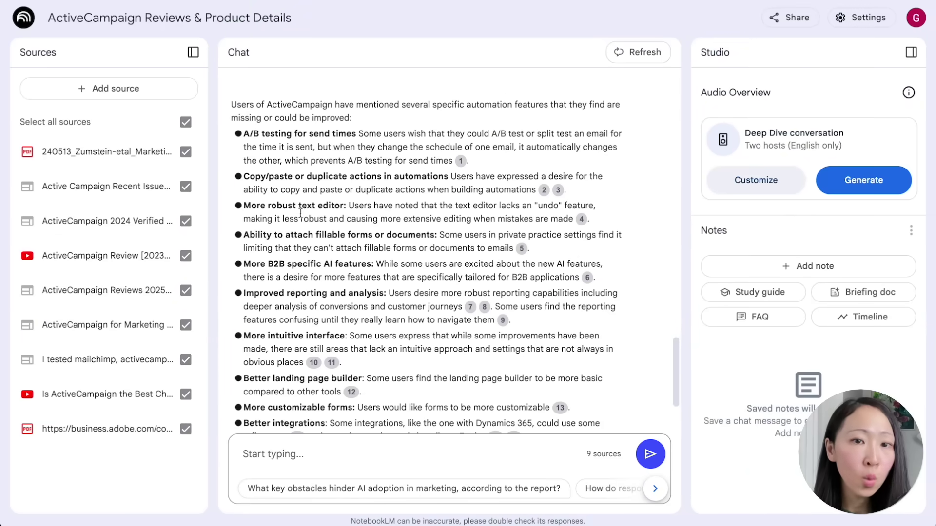
{"action": "scroll", "coordinate": [327, 239], "scroll_direction": "down", "scroll_amount": 1}
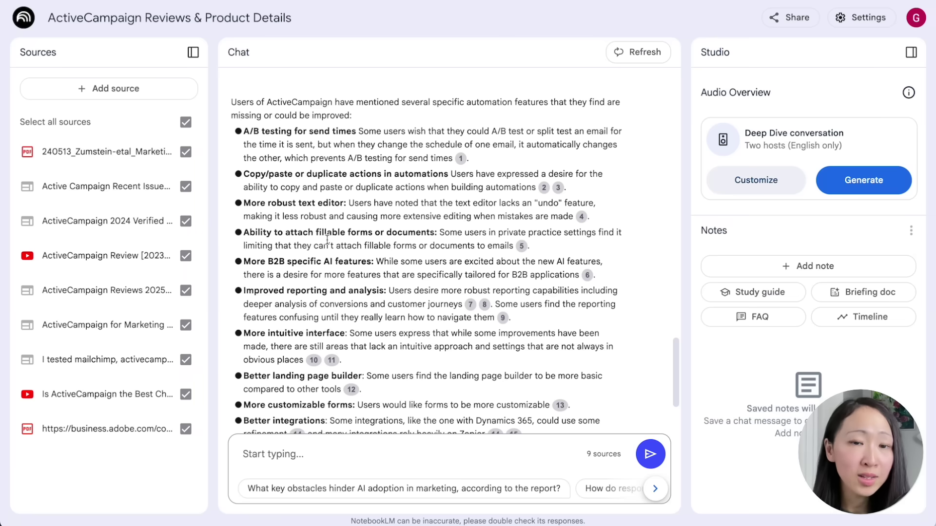
{"action": "scroll", "coordinate": [327, 239], "scroll_direction": "down", "scroll_amount": 3}
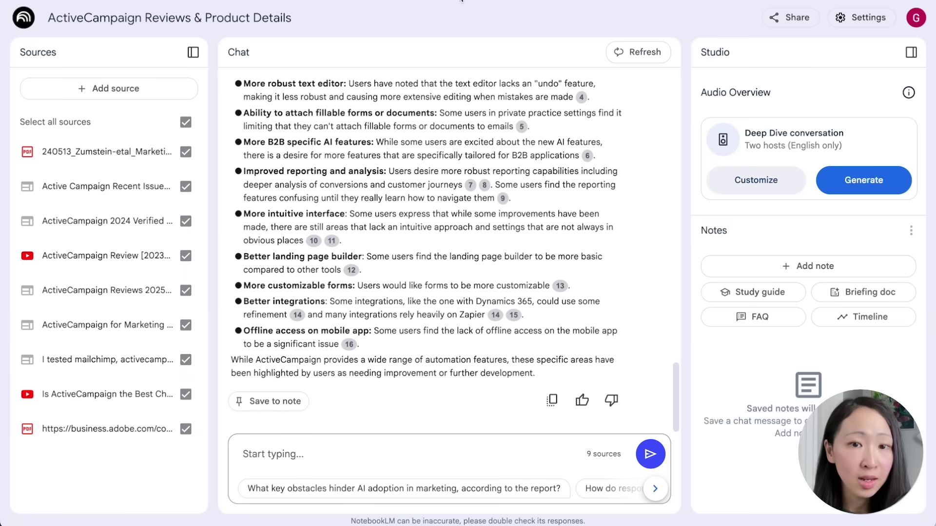
Ask 'What new technologies are shaping product development in email marketing automation' and read the answer
{"action": "left_click", "coordinate": [466, 450]}
{"action": "type", "text": "What new technologies are shaping product development in email automation"}
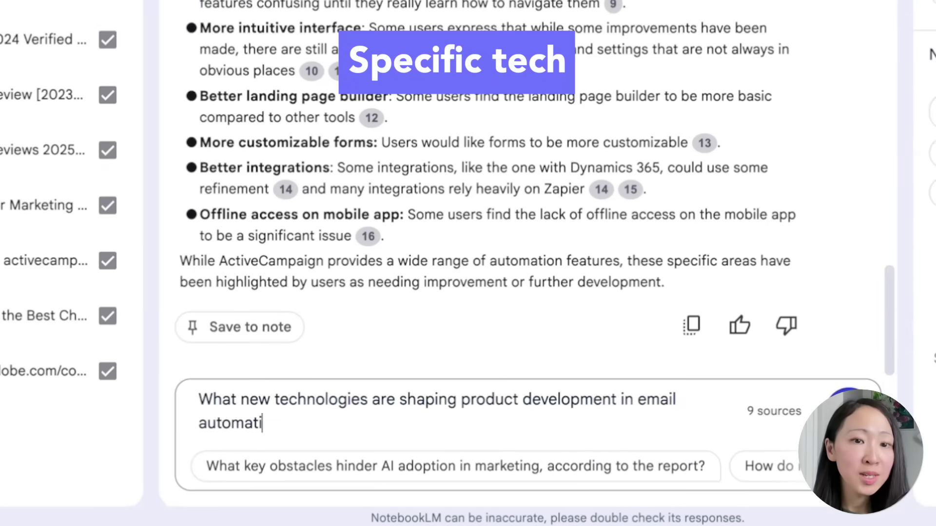
{"action": "left_click", "coordinate": [677, 400]}
{"action": "type", "text": "marketing"}
{"action": "key", "text": "Return"}
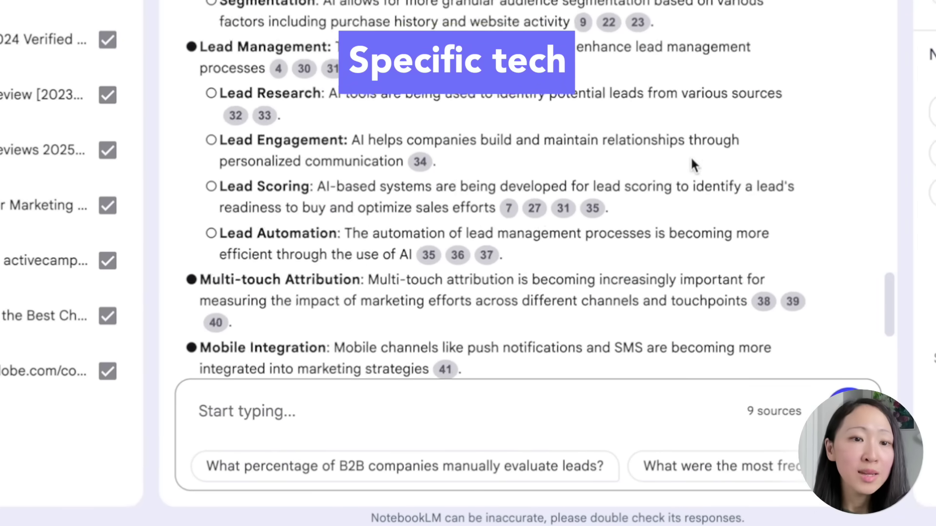
{"action": "scroll", "coordinate": [690, 156], "scroll_direction": "up", "scroll_amount": 5}
{"action": "scroll", "coordinate": [690, 156], "scroll_direction": "up", "scroll_amount": 5}
{"action": "scroll", "coordinate": [690, 156], "scroll_direction": "down", "scroll_amount": 1}
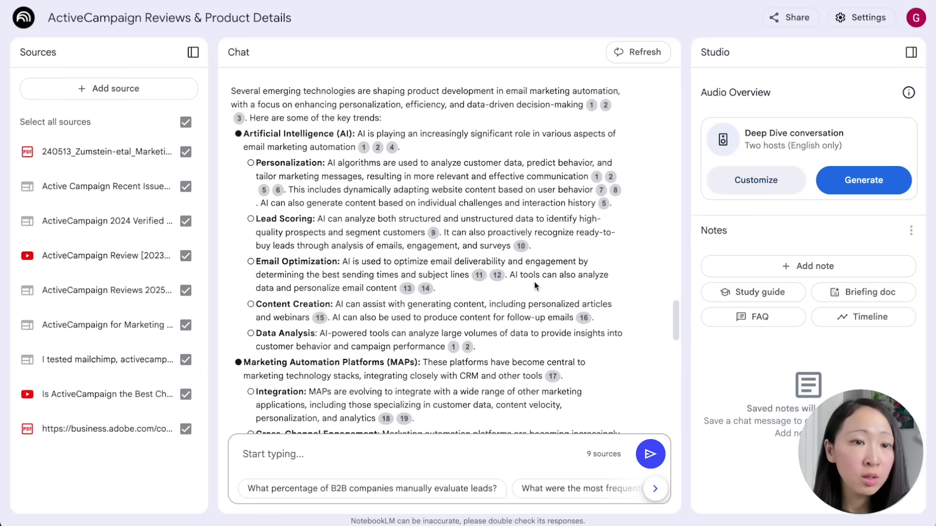
{"action": "scroll", "coordinate": [536, 286], "scroll_direction": "down", "scroll_amount": 4}
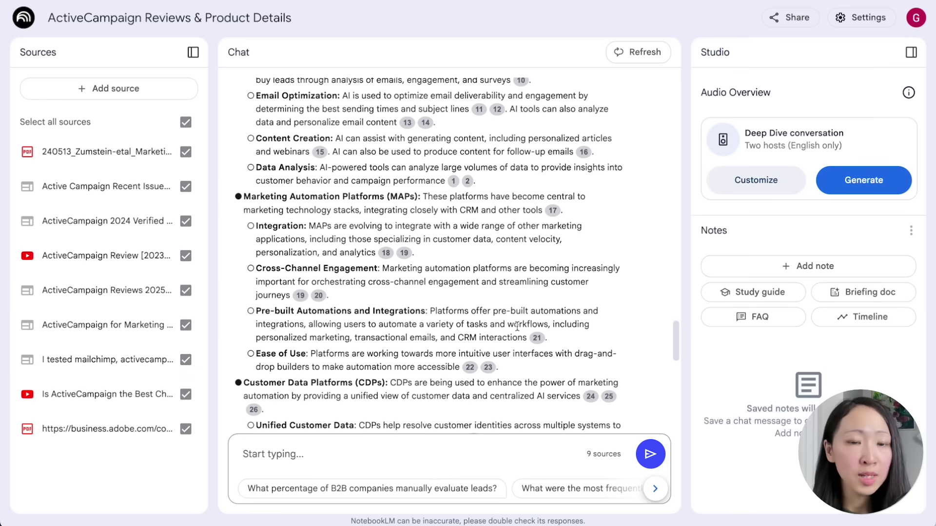
{"action": "scroll", "coordinate": [481, 308], "scroll_direction": "down", "scroll_amount": 4}
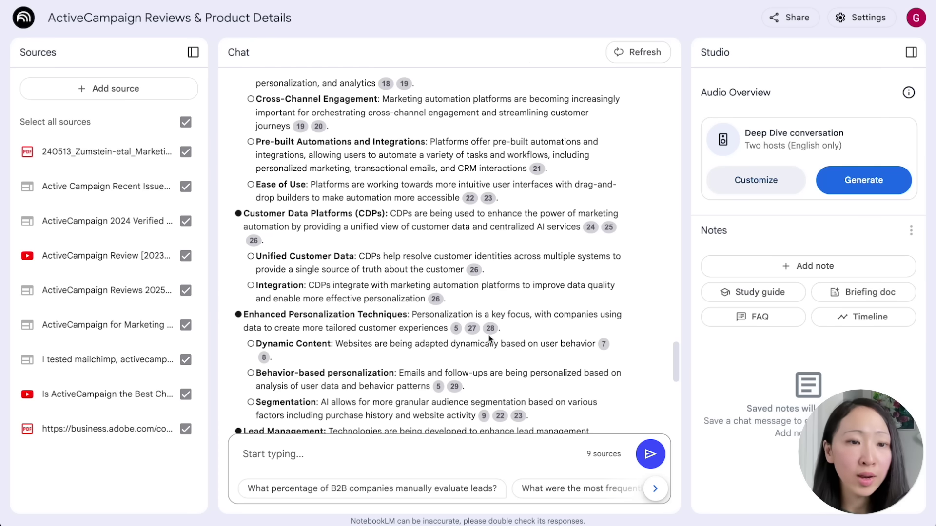
{"action": "scroll", "coordinate": [278, 262], "scroll_direction": "down", "scroll_amount": 6}
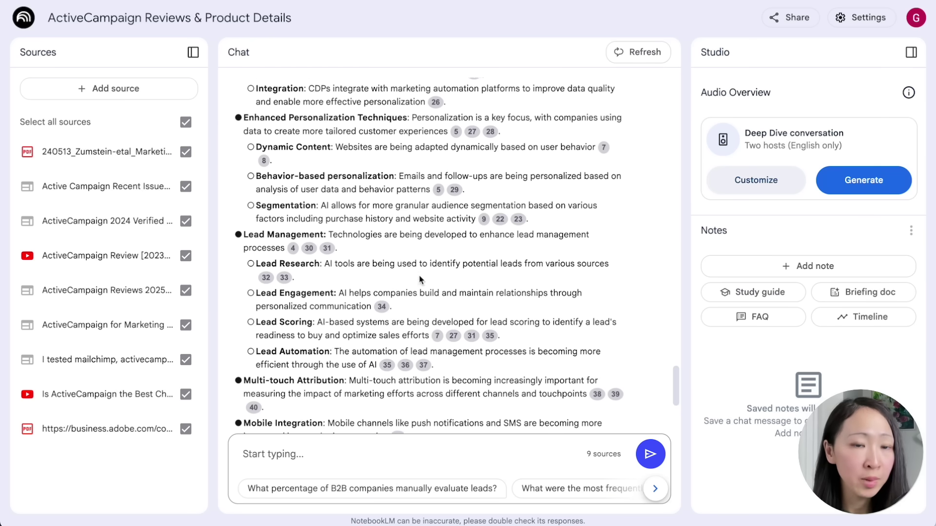
{"action": "scroll", "coordinate": [568, 287], "scroll_direction": "down", "scroll_amount": 1}
{"action": "scroll", "coordinate": [527, 294], "scroll_direction": "up", "scroll_amount": 1}
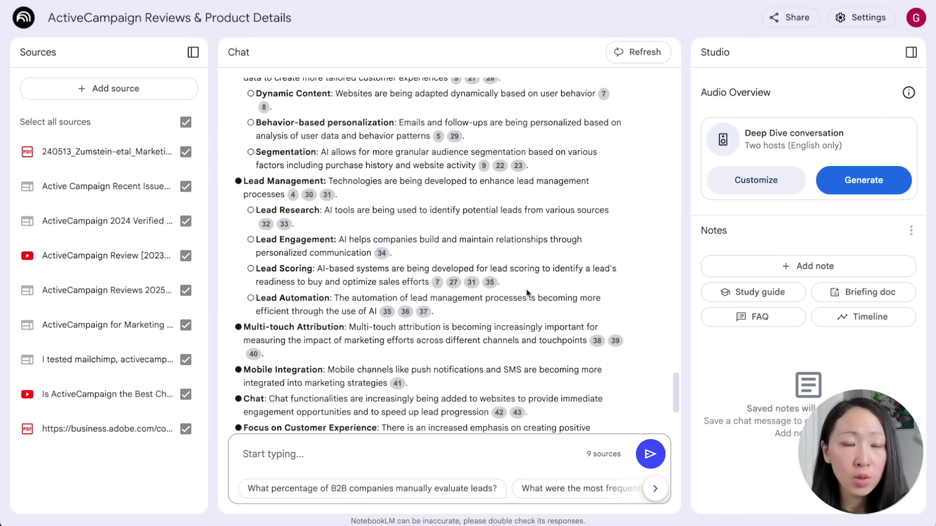
{"action": "scroll", "coordinate": [528, 293], "scroll_direction": "up", "scroll_amount": 15}
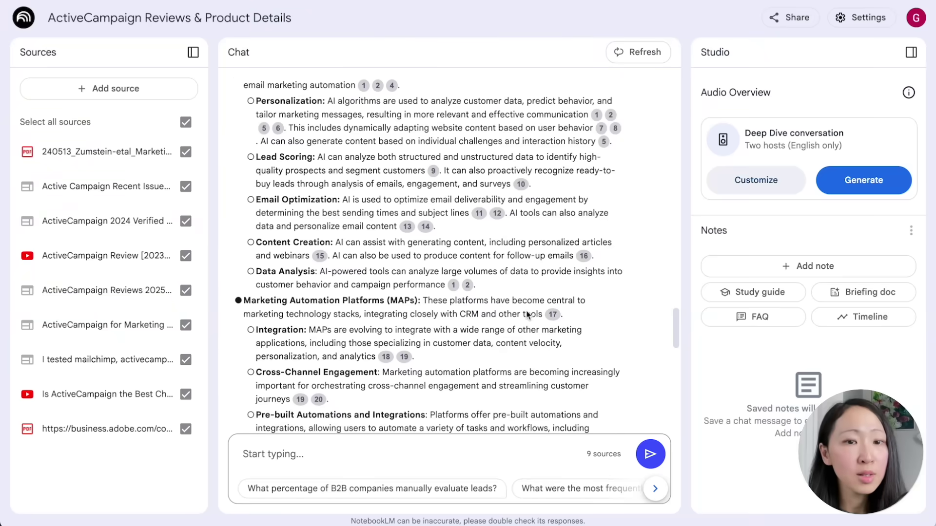
{"action": "scroll", "coordinate": [457, 319], "scroll_direction": "up", "scroll_amount": 1}
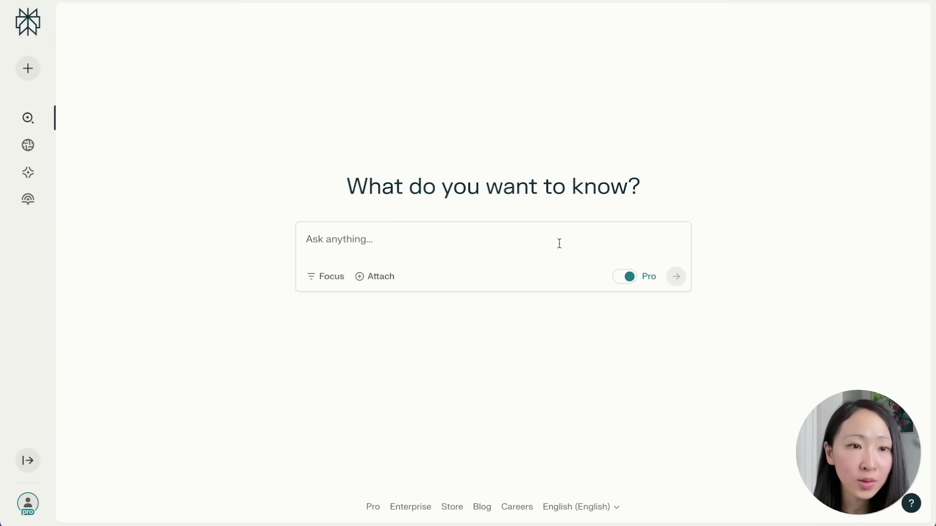
Submit the PDF-only search on working parents' childcare surveys since 2023 and skim the answer
{"action": "type", "text": "Recent surveys about working parents childcare needs after:2023-01 filetype: pdf"}
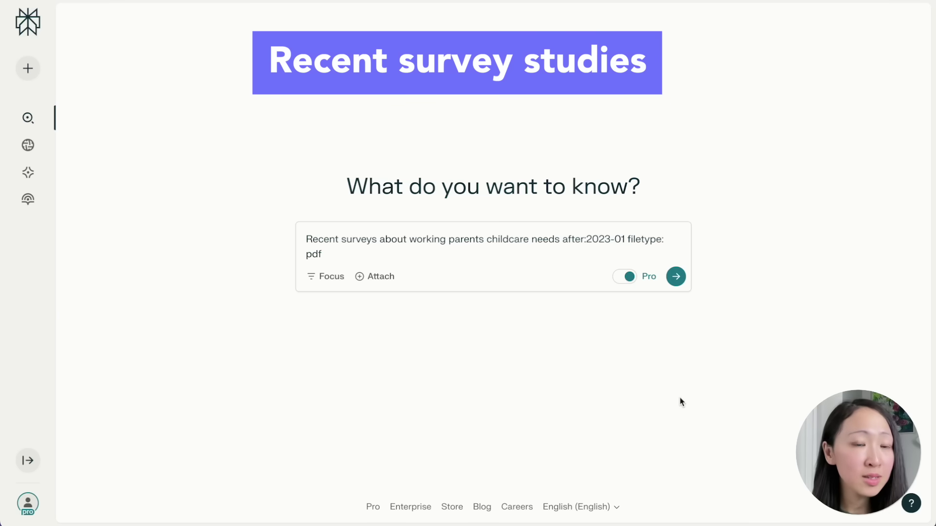
{"action": "left_click", "coordinate": [668, 282]}
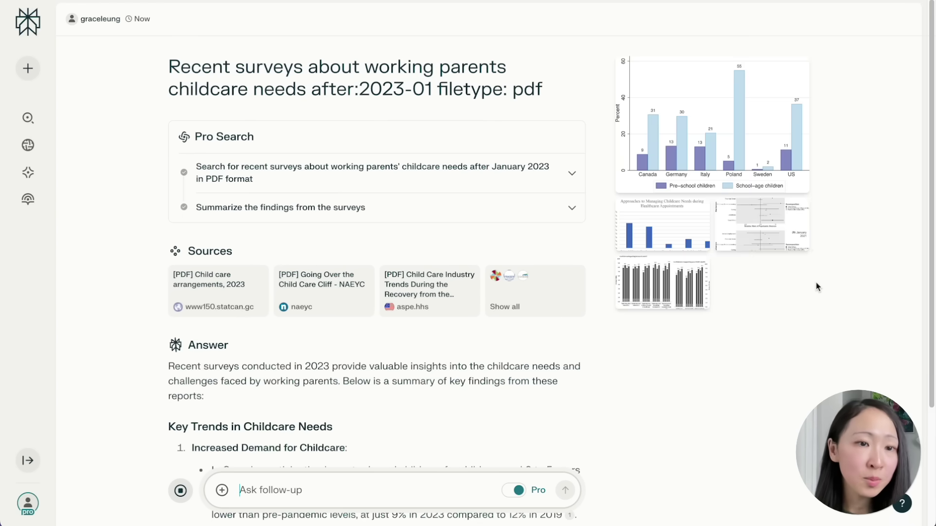
{"action": "scroll", "coordinate": [540, 385], "scroll_direction": "down", "scroll_amount": 7}
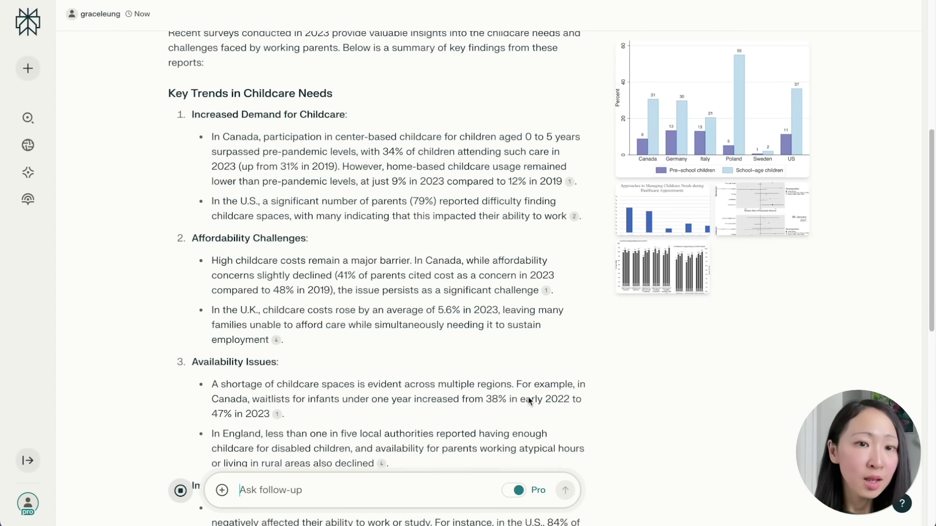
{"action": "scroll", "coordinate": [527, 397], "scroll_direction": "up", "scroll_amount": 7}
Review all sources, including the Coram Childcare Survey 2023 PDF, and paste the research-report follow-up
{"action": "left_click", "coordinate": [562, 282]}
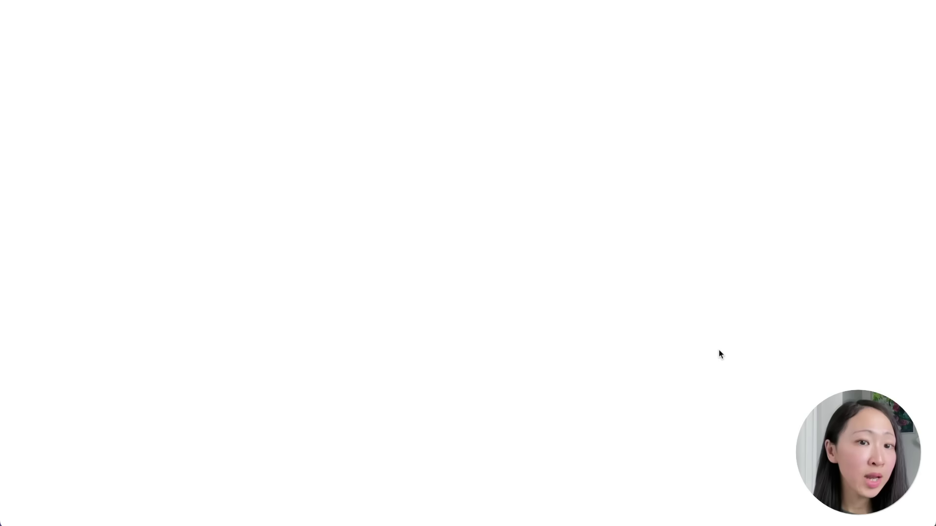
{"action": "scroll", "coordinate": [909, 345], "scroll_direction": "down", "scroll_amount": 15}
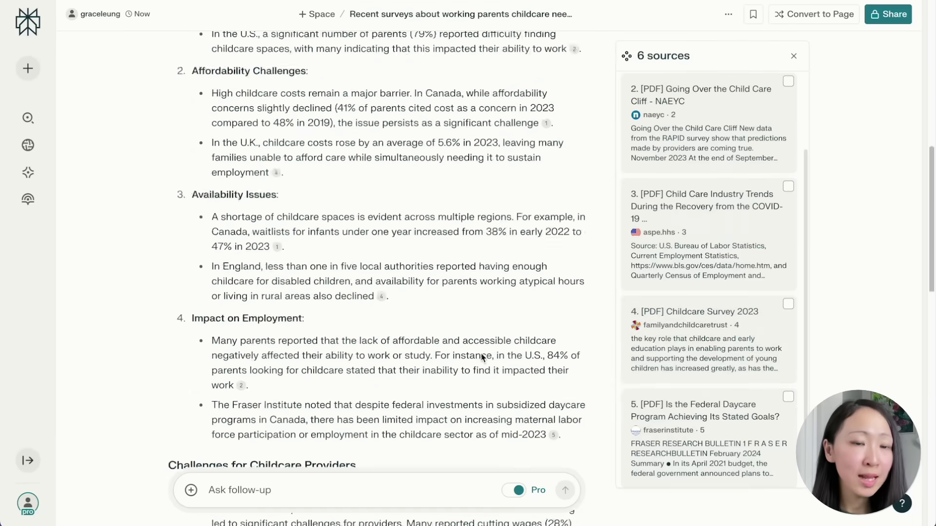
{"action": "scroll", "coordinate": [483, 356], "scroll_direction": "down", "scroll_amount": 10}
{"action": "left_click", "coordinate": [802, 57]}
{"action": "left_click", "coordinate": [309, 492]}
{"action": "type", "text": "Latest research report about modern parents and childcare needs filetype: pdf"}
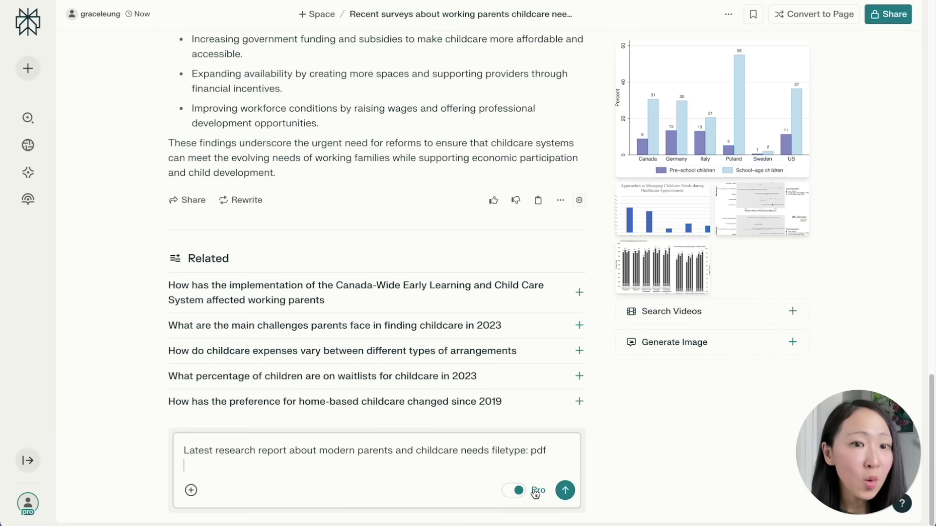
Submit the research-report follow-up and open the BCG Reinventing Childcare source
{"action": "left_click", "coordinate": [565, 490]}
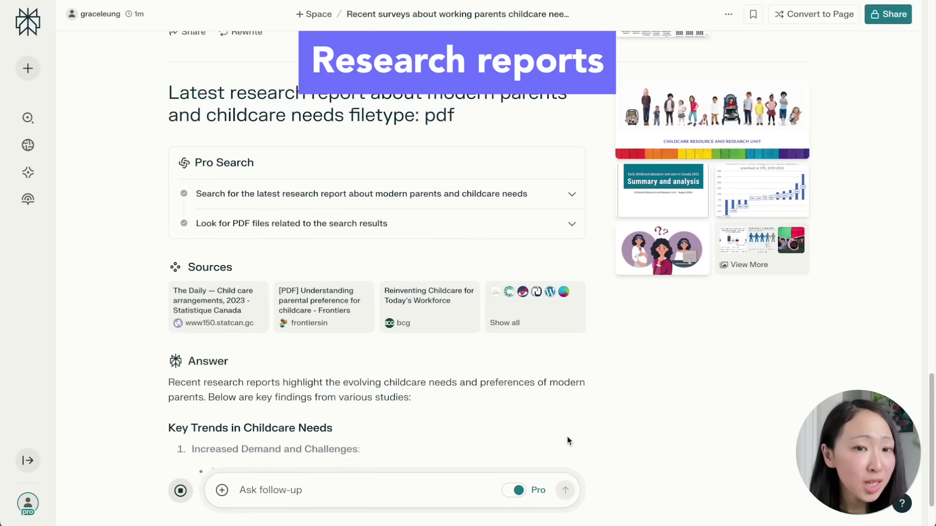
{"action": "left_click", "coordinate": [535, 203]}
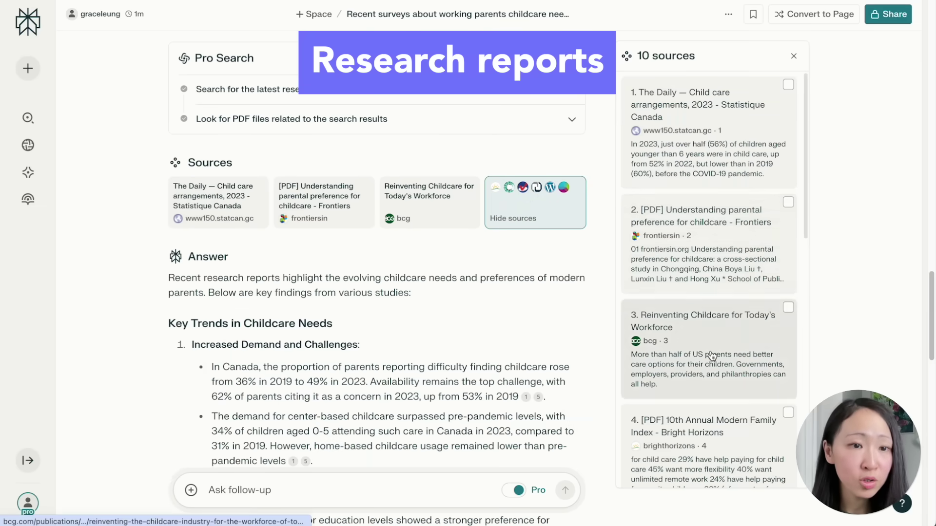
{"action": "left_click", "coordinate": [712, 356]}
{"action": "scroll", "coordinate": [359, 263], "scroll_direction": "down", "scroll_amount": 20}
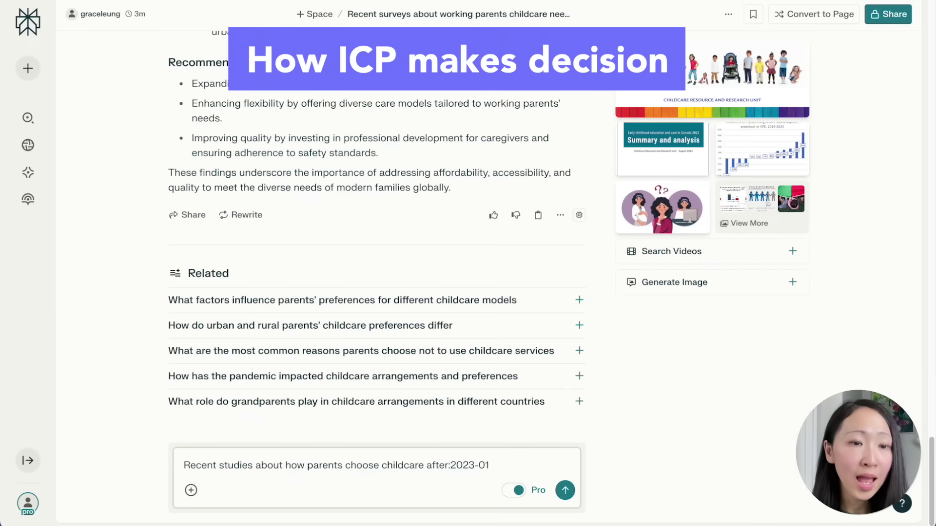
Ask how parents choose childcare and check the PDF on Canada's $10-a-day progress
{"action": "left_click", "coordinate": [566, 490]}
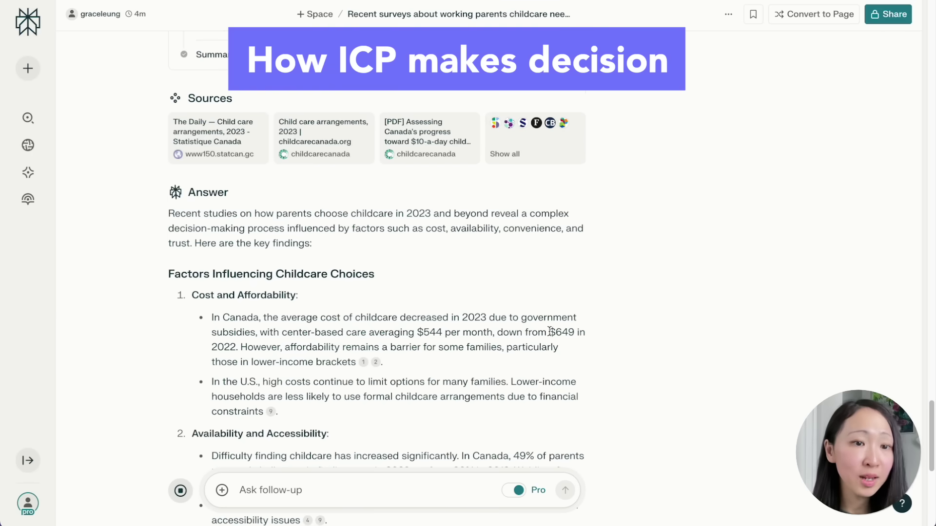
{"action": "left_click", "coordinate": [535, 139]}
{"action": "left_click", "coordinate": [712, 378]}
{"action": "scroll", "coordinate": [713, 378], "scroll_direction": "down", "scroll_amount": 4}
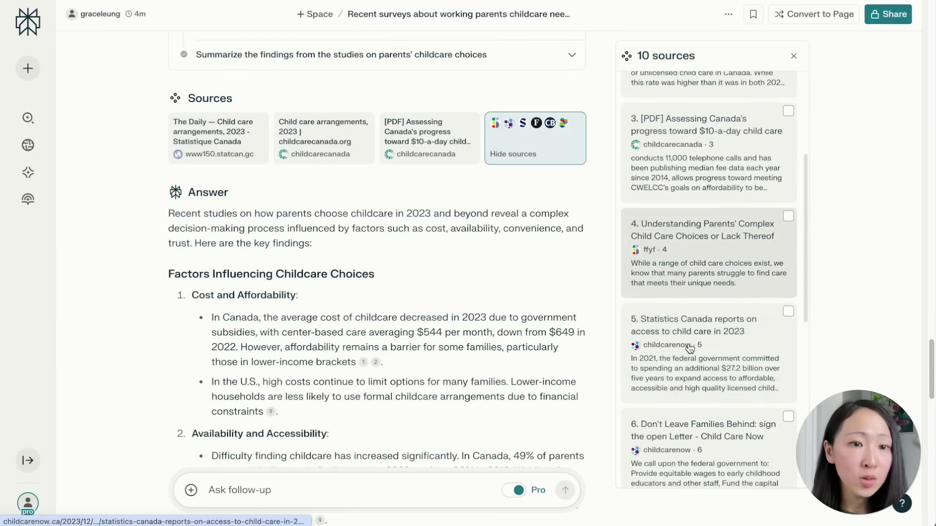
{"action": "key", "text": "ctrl+w"}
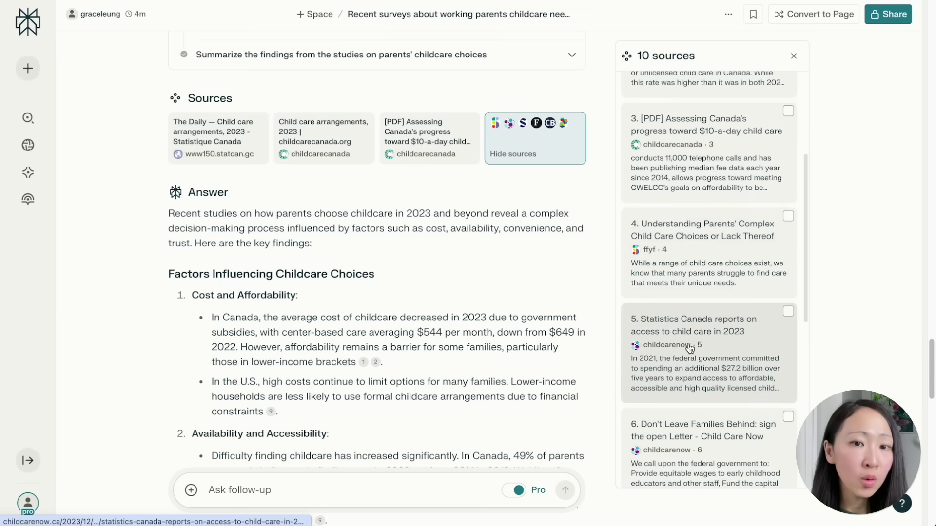
Check the 2023 child care access source, then start a new expert industry outlook search
{"action": "left_click", "coordinate": [703, 352]}
{"action": "scroll", "coordinate": [683, 351], "scroll_direction": "down", "scroll_amount": 10}
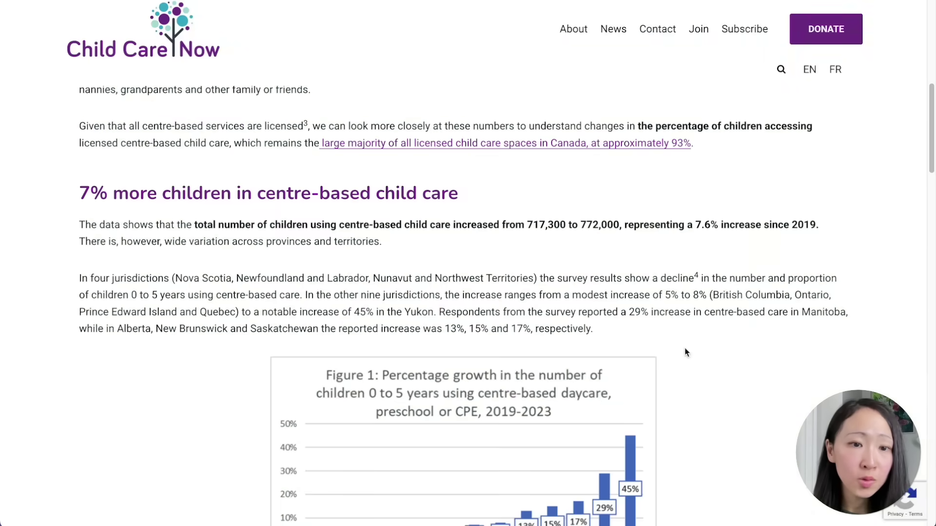
{"action": "scroll", "coordinate": [685, 352], "scroll_direction": "down", "scroll_amount": 5}
{"action": "key", "text": "ctrl+w"}
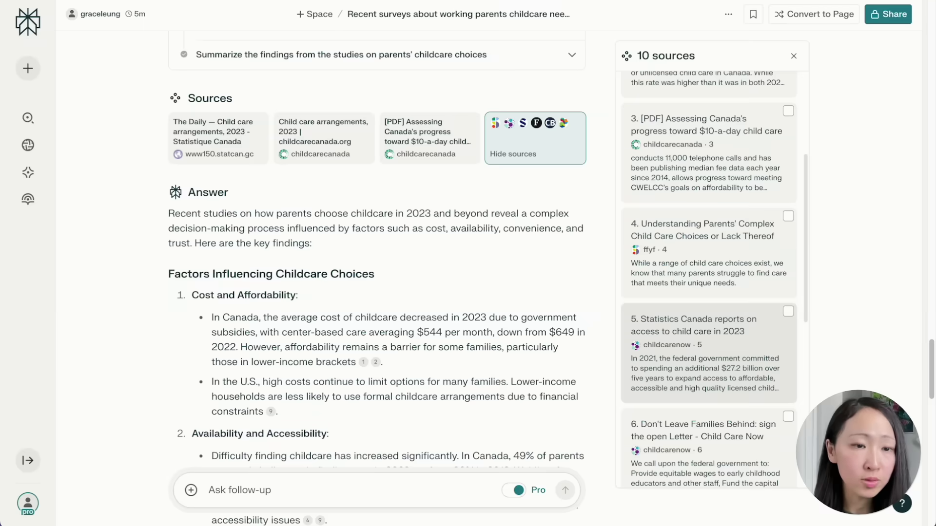
{"action": "key", "text": "ctrl+i"}
{"action": "type", "text": "Recent childcare industry outlook from experts interviews after:2023"}
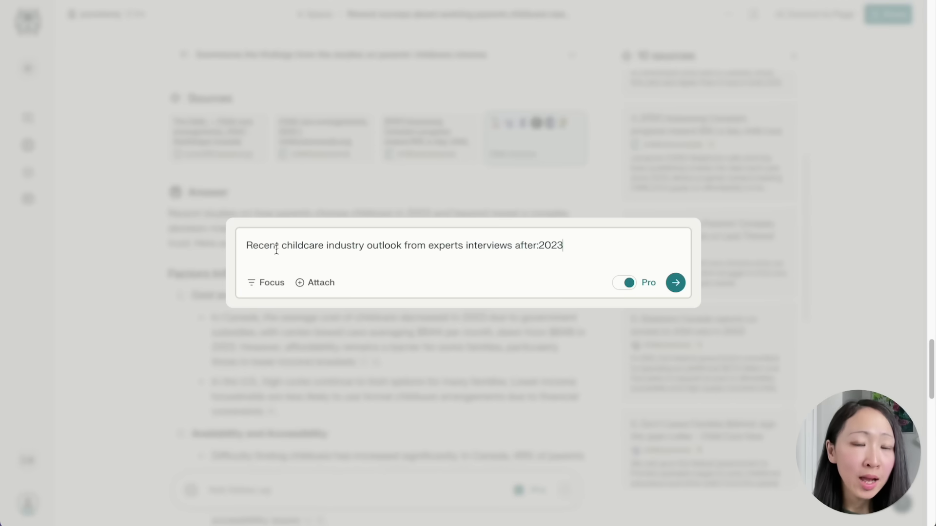
Run the outlook search with Video focus and preview the 2024 State of the Early Education Industry video
{"action": "left_click", "coordinate": [254, 284]}
{"action": "left_click", "coordinate": [399, 358]}
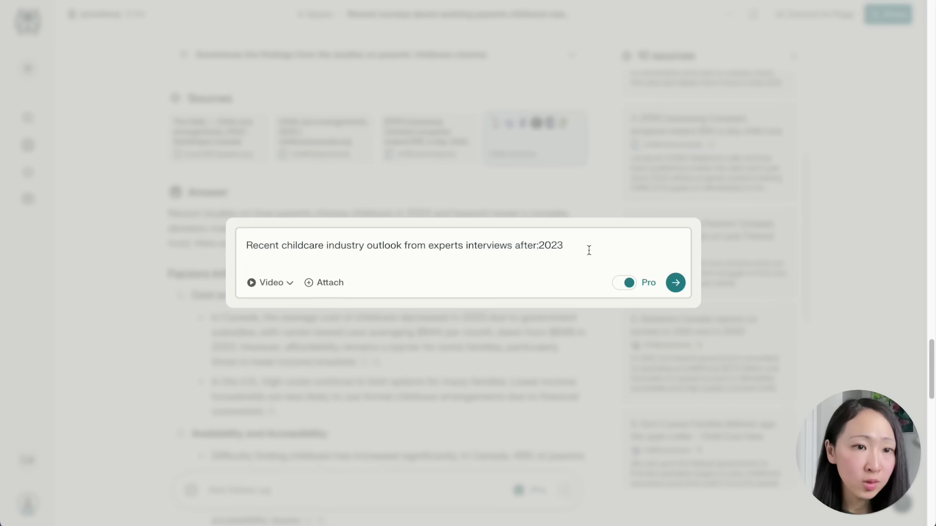
{"action": "left_click", "coordinate": [669, 287]}
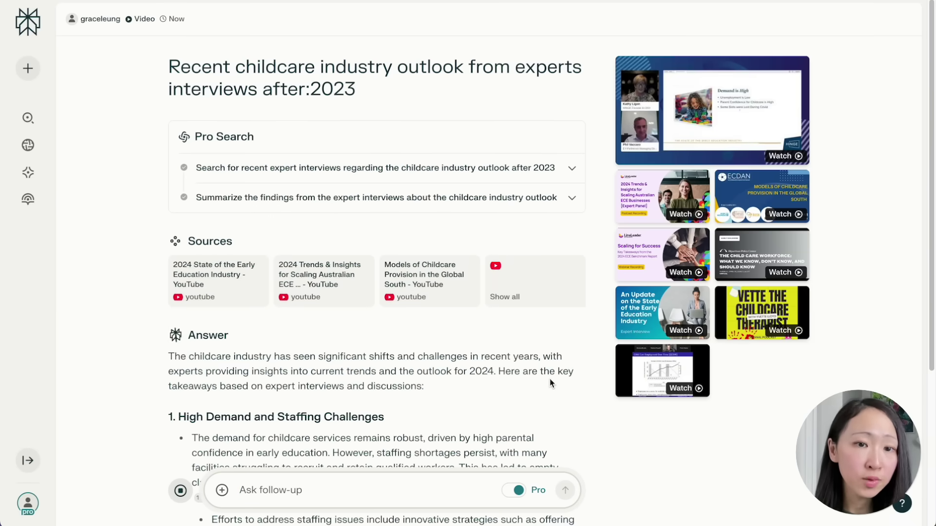
{"action": "left_click", "coordinate": [531, 290]}
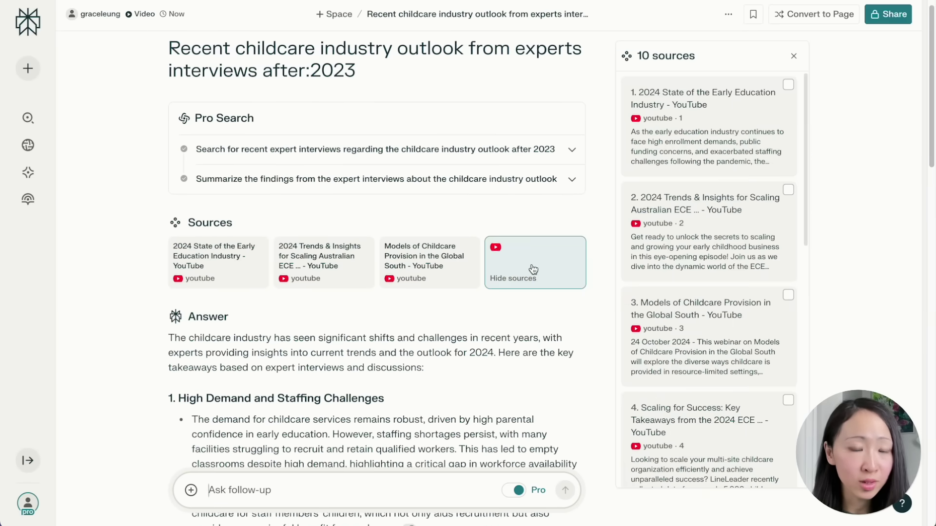
{"action": "left_click", "coordinate": [701, 94]}
{"action": "left_click", "coordinate": [861, 223]}
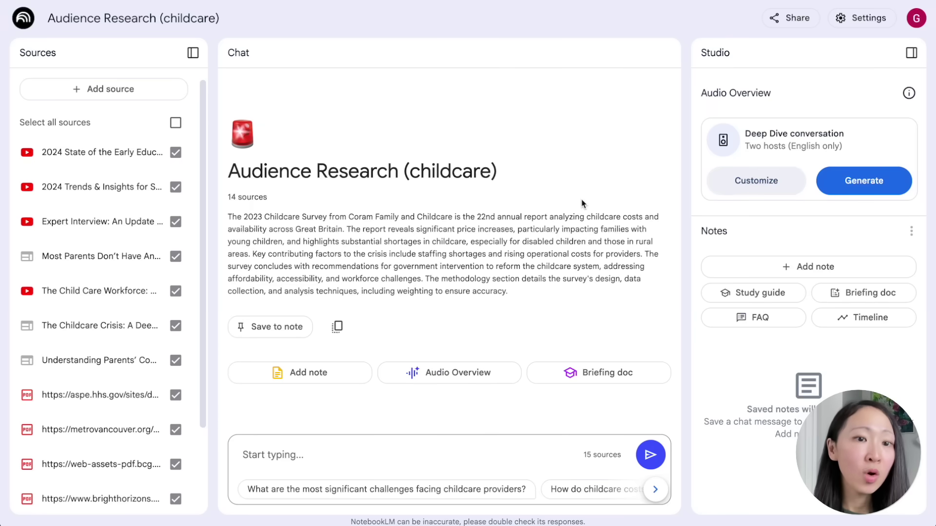
Ask the notebook about the biggest childcare challenges parents mention
{"action": "scroll", "coordinate": [207, 239], "scroll_direction": "down", "scroll_amount": 3}
{"action": "scroll", "coordinate": [206, 239], "scroll_direction": "up", "scroll_amount": 3}
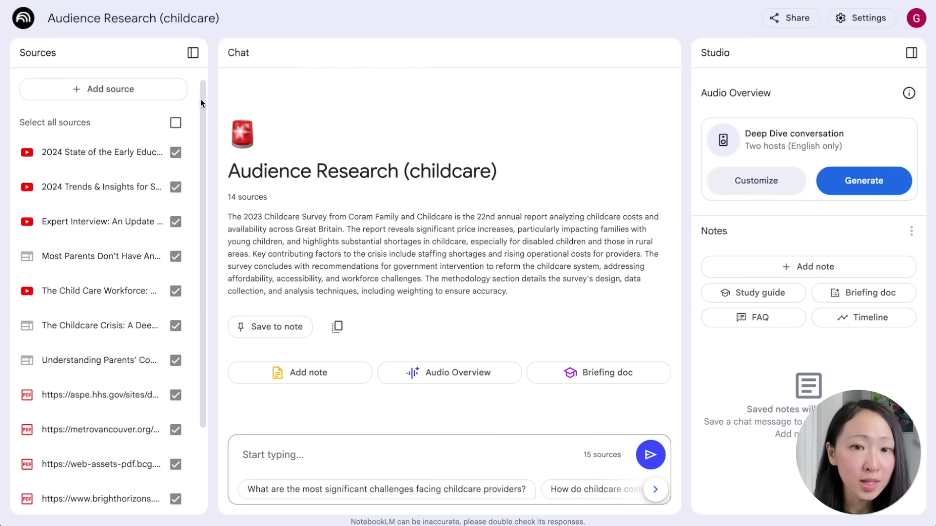
{"action": "left_click", "coordinate": [403, 456]}
{"action": "type", "text": "What are the biggest challenges parents mention about childcare?"}
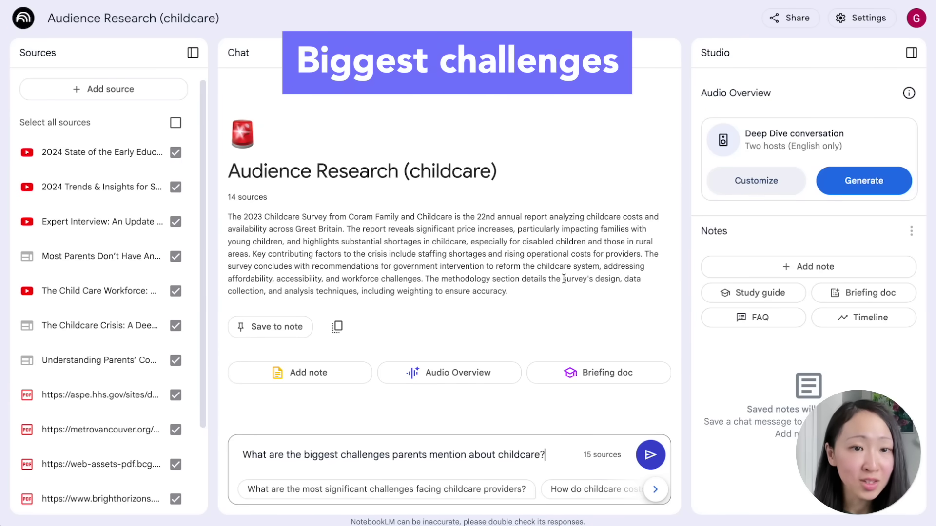
{"action": "left_click", "coordinate": [650, 455]}
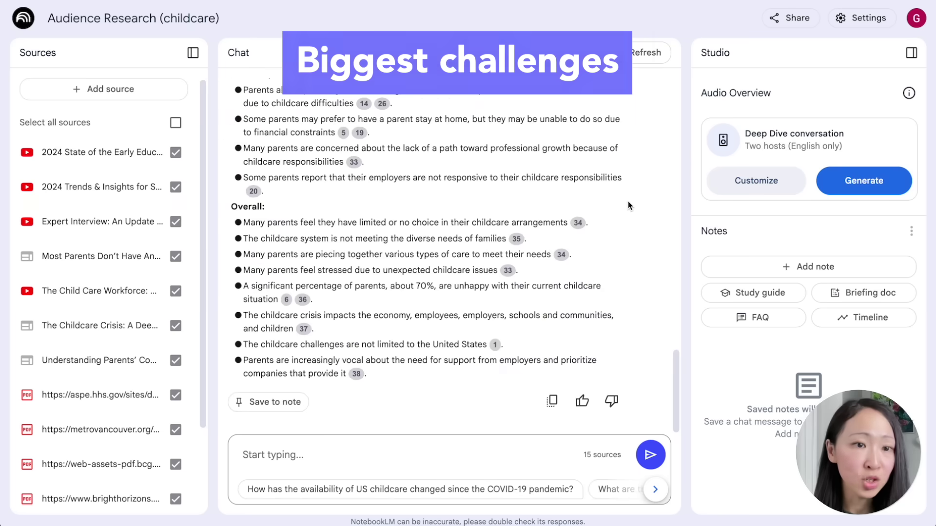
Read the cost, availability and quality findings, then enter the choosing-childcare question
{"action": "scroll", "coordinate": [662, 183], "scroll_direction": "up", "scroll_amount": 5}
{"action": "scroll", "coordinate": [662, 183], "scroll_direction": "down", "scroll_amount": 2}
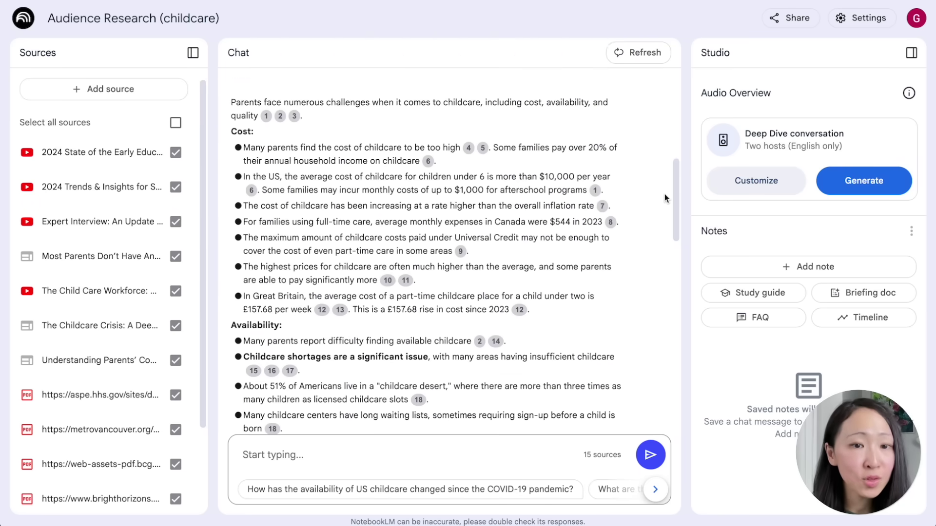
{"action": "left_click_drag", "start_coordinate": [674, 194], "coordinate": [693, 333]}
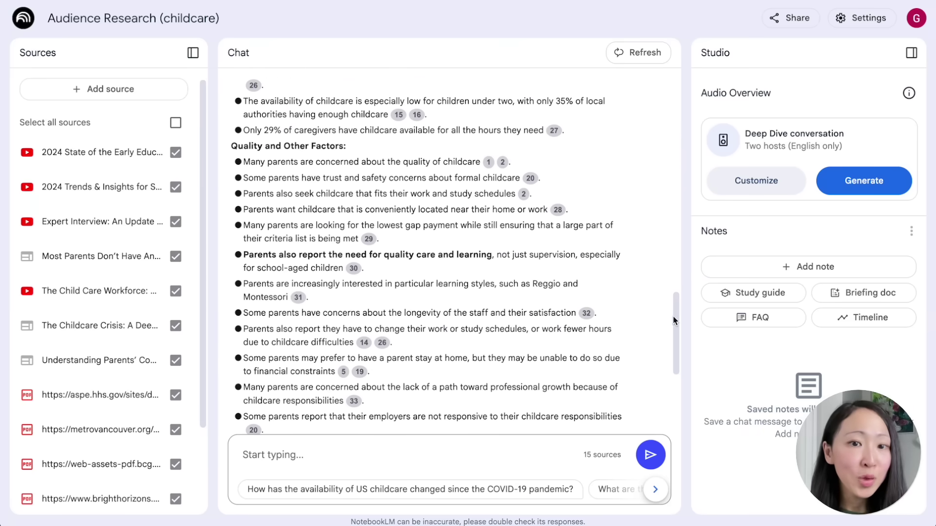
{"action": "scroll", "coordinate": [677, 343], "scroll_direction": "down", "scroll_amount": 6}
{"action": "scroll", "coordinate": [680, 362], "scroll_direction": "down", "scroll_amount": 1}
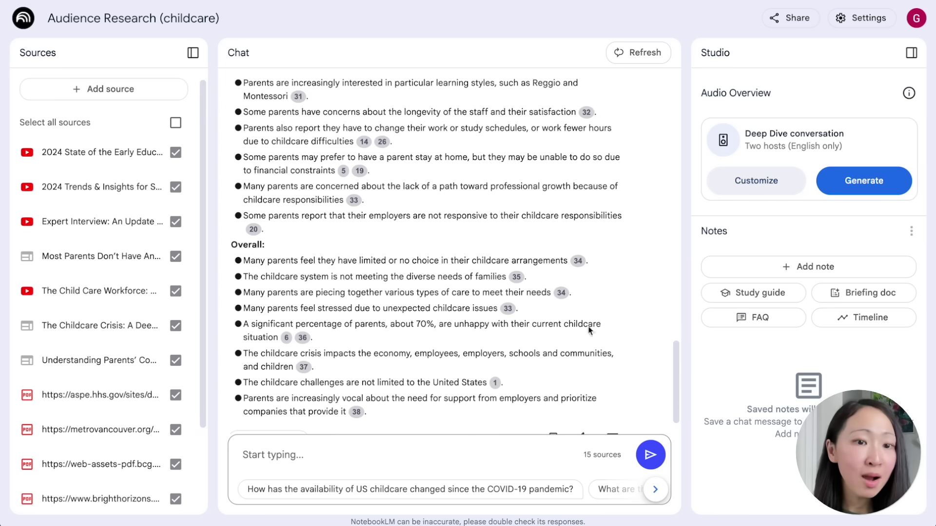
{"action": "left_click", "coordinate": [438, 455]}
{"action": "type", "text": "What are the considerations when parents choose a childcare service?"}
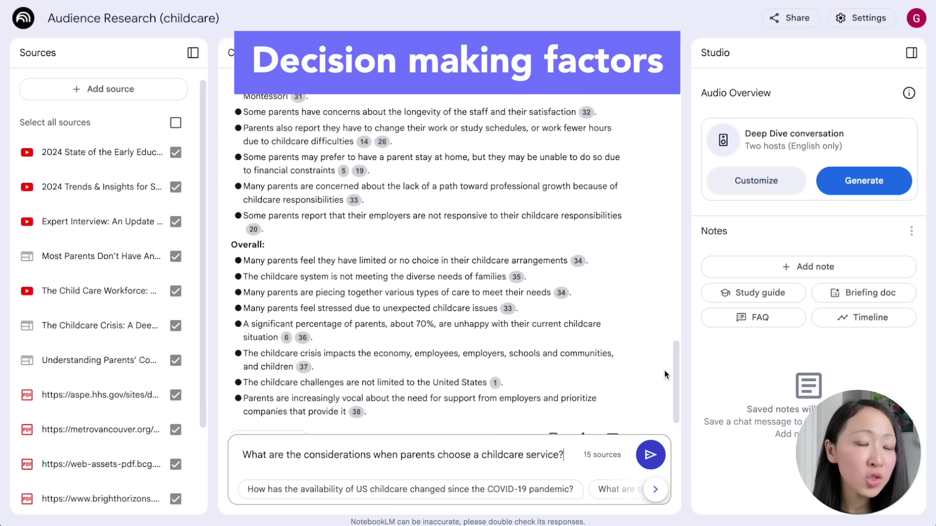
Send the choosing-childcare question and read factors like cost, quality, location and convenience
{"action": "left_click", "coordinate": [650, 458]}
{"action": "mouse_move", "coordinate": [673, 408]}
{"action": "left_mouse_down"}
{"action": "mouse_move", "coordinate": [683, 309]}
{"action": "mouse_move", "coordinate": [681, 397]}
{"action": "left_mouse_up"}
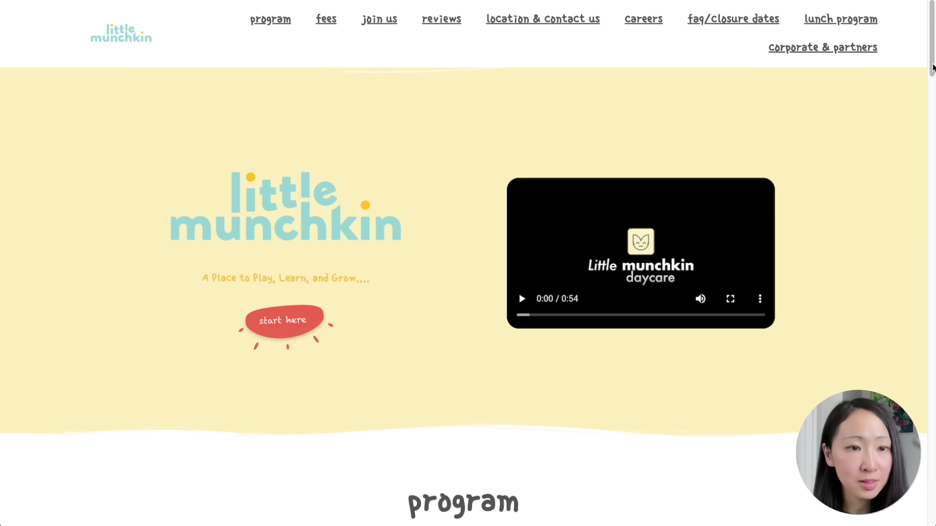
Add the Little Munchkin Daycare website as a source and ask the homepage improvement question
{"action": "scroll", "coordinate": [932, 69], "scroll_direction": "down", "scroll_amount": 8}
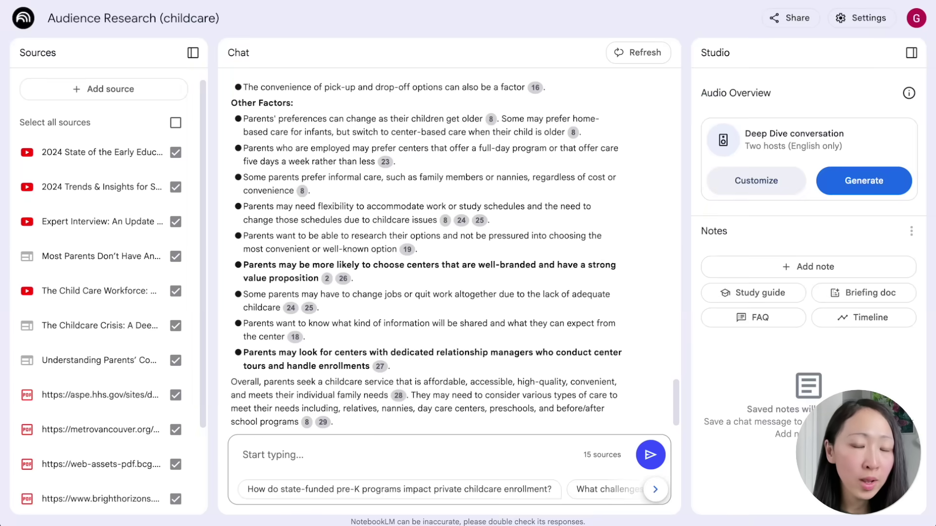
{"action": "left_click", "coordinate": [83, 95]}
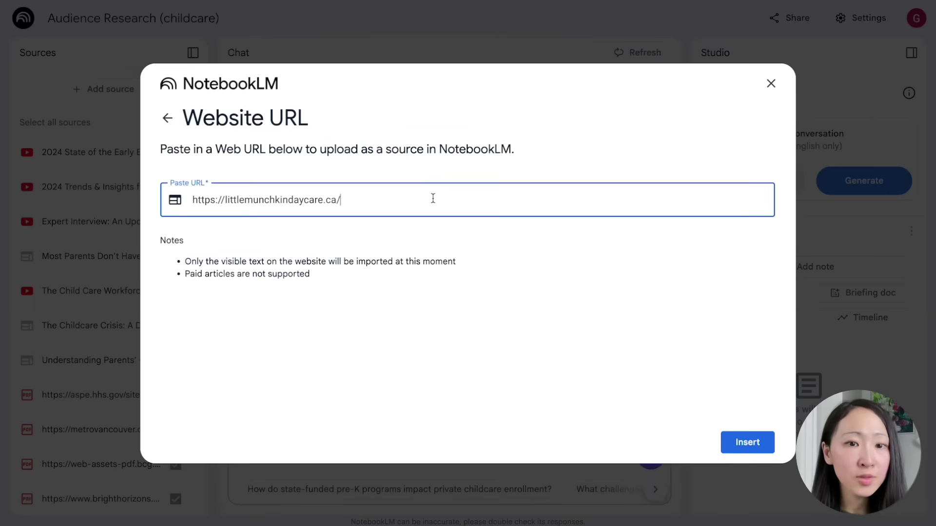
{"action": "left_click", "coordinate": [745, 441]}
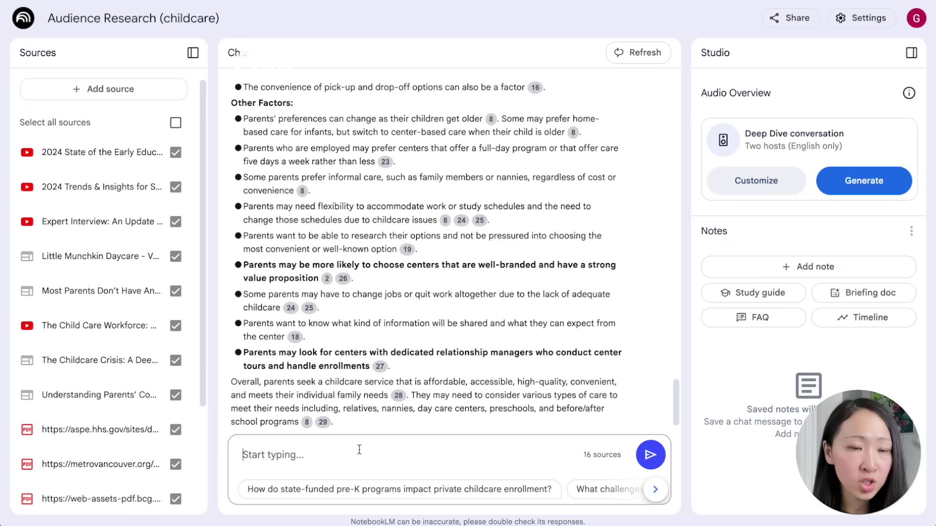
{"action": "type", "text": "What are the top 3 changes we should make to the homepage messaging (https://littlemunchkindaycare.ca/) based on the research?"}
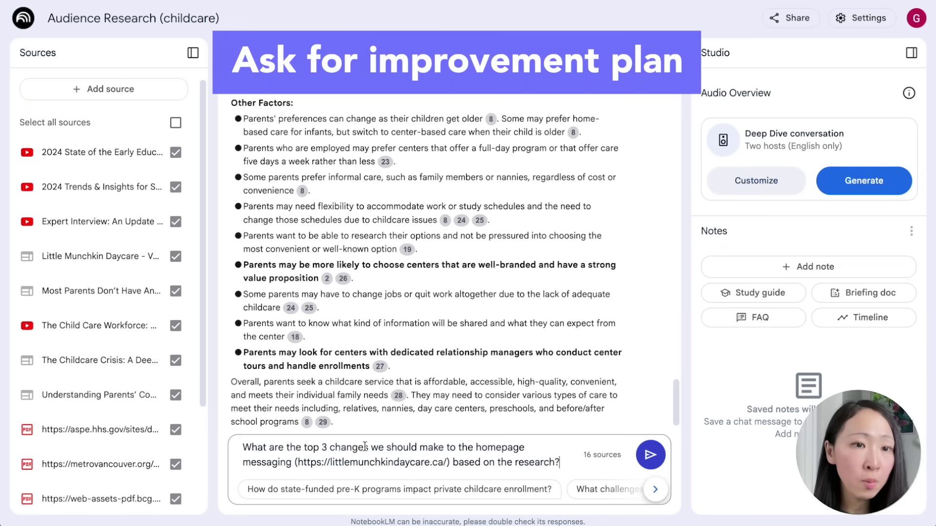
{"action": "left_click", "coordinate": [651, 458]}
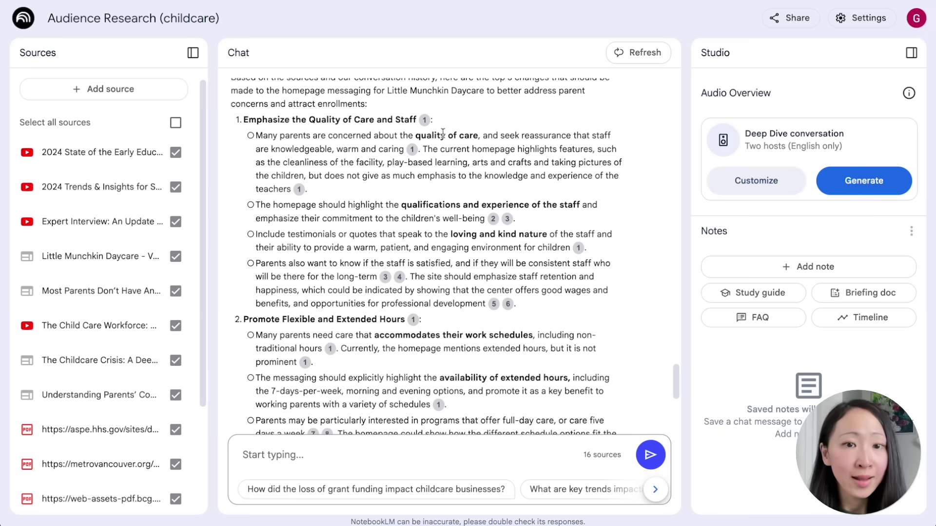
Ask which parent needs the website misses and read the pricing, safety and testimonials answer
{"action": "scroll", "coordinate": [608, 215], "scroll_direction": "down", "scroll_amount": 6}
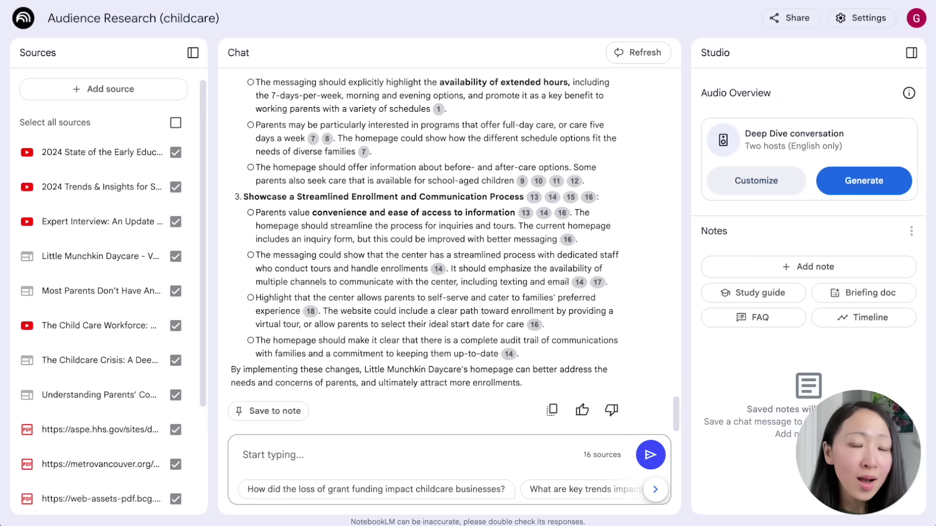
{"action": "left_click", "coordinate": [360, 455]}
{"action": "type", "text": "What key parent needs from the research are not addressed on the website?"}
{"action": "key", "text": "Return"}
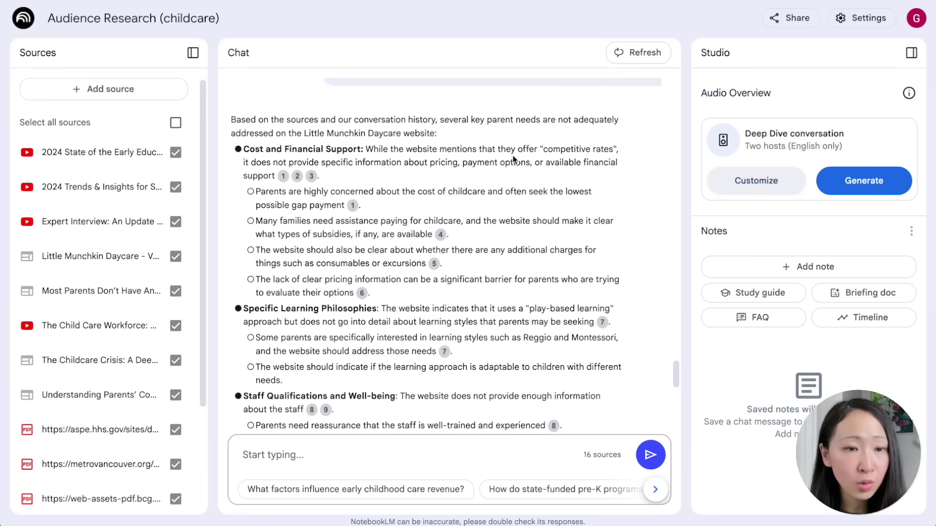
{"action": "scroll", "coordinate": [677, 378], "scroll_direction": "down", "scroll_amount": 1}
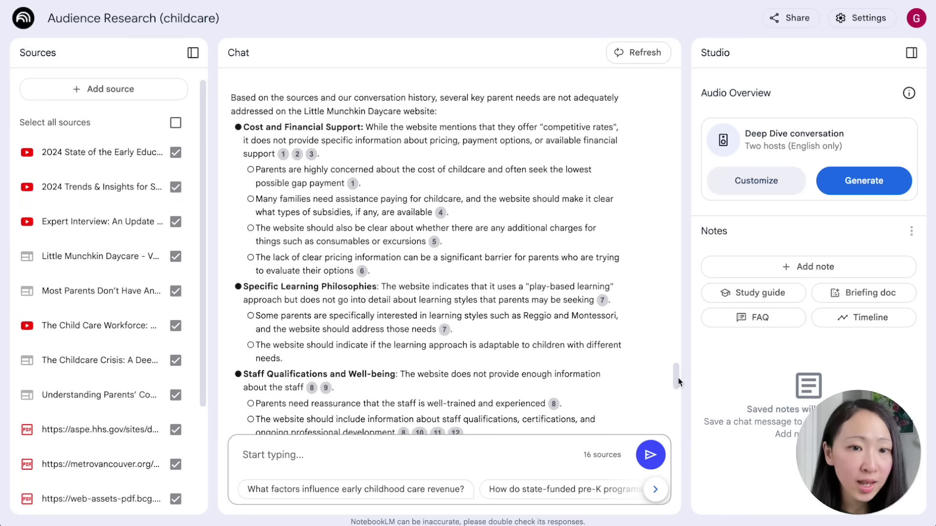
{"action": "scroll", "coordinate": [677, 378], "scroll_direction": "down", "scroll_amount": 1}
{"action": "left_click_drag", "start_coordinate": [676, 375], "coordinate": [681, 410]}
Ask which service the homepage should highlight and read the flexible, extended-hours recommendation
{"action": "type", "text": "What service we should highlight more on the homepage according to the needs of the parents?"}
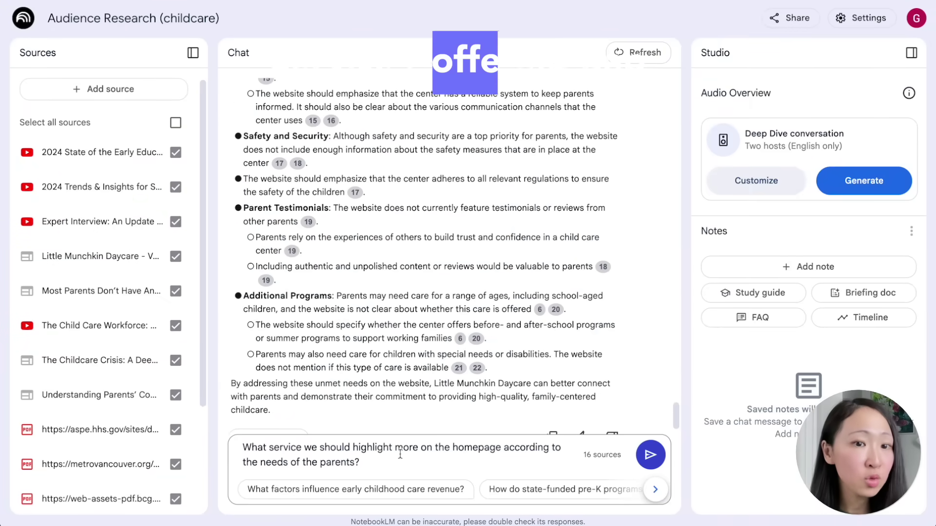
{"action": "scroll", "coordinate": [519, 461], "scroll_direction": "down", "scroll_amount": 1}
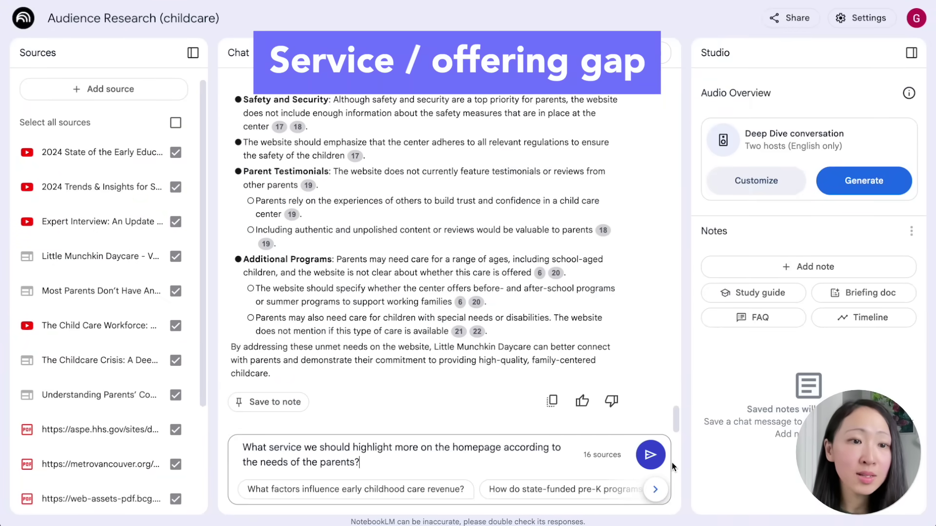
{"action": "left_click", "coordinate": [650, 455]}
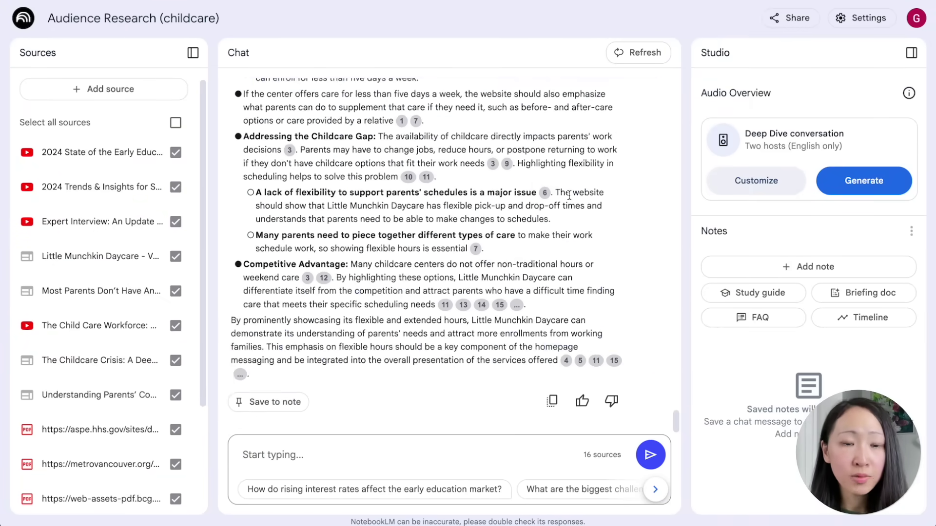
{"action": "scroll", "coordinate": [612, 257], "scroll_direction": "down", "scroll_amount": 1}
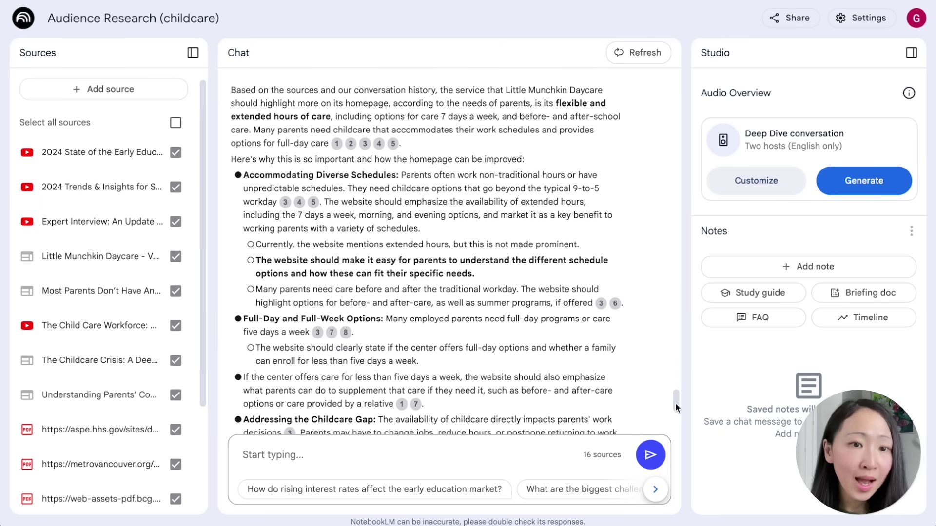
{"action": "left_click_drag", "start_coordinate": [675, 404], "coordinate": [680, 410]}
{"action": "scroll", "coordinate": [420, 171], "scroll_direction": "down", "scroll_amount": 2}
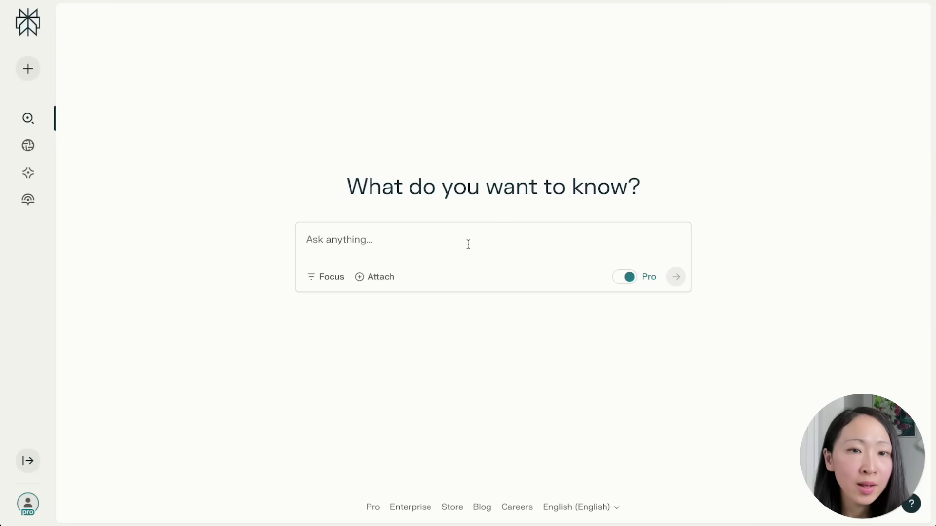
Search site:listennotes.com for 10 recent leadership podcasts and open the Dare to Lead page
{"action": "type", "text": "List 10 top leadership podcasts launched in the past year with highest listener ratings on Apple Podcasts and Spotify, and their podcast page link  site:https://www.listennotes.com/"}
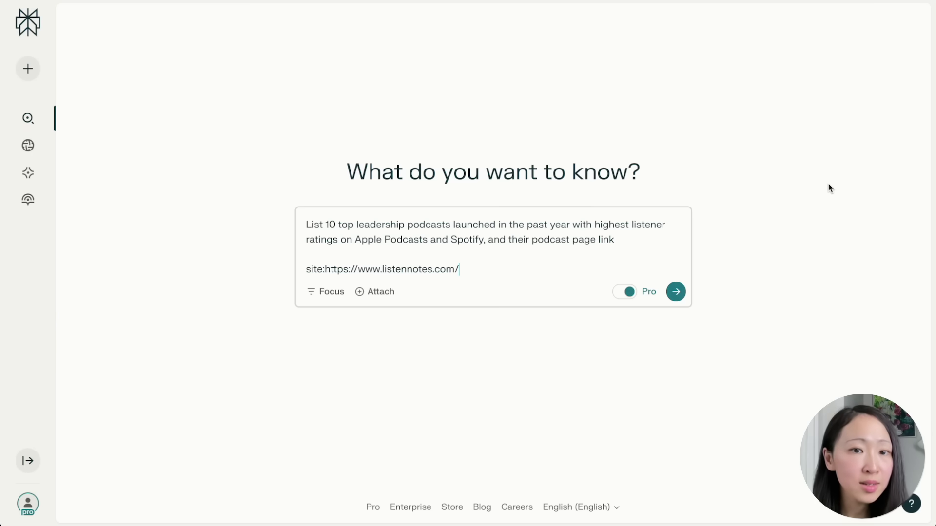
{"action": "left_click", "coordinate": [676, 293]}
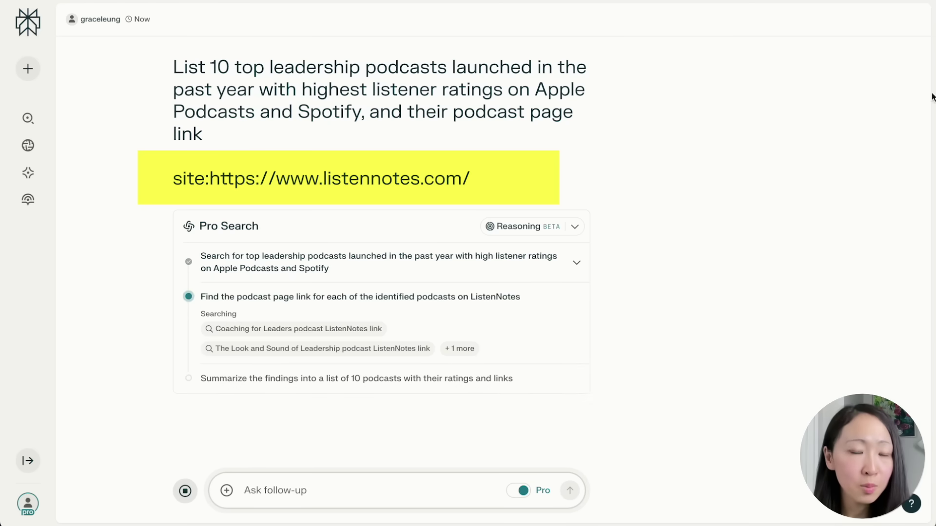
{"action": "left_click_drag", "start_coordinate": [931, 61], "coordinate": [931, 186]}
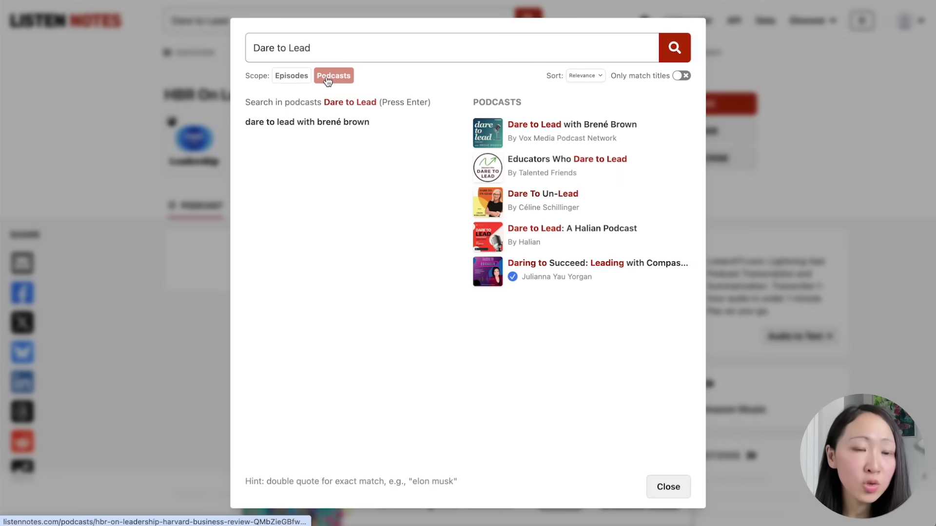
{"action": "left_click", "coordinate": [518, 129]}
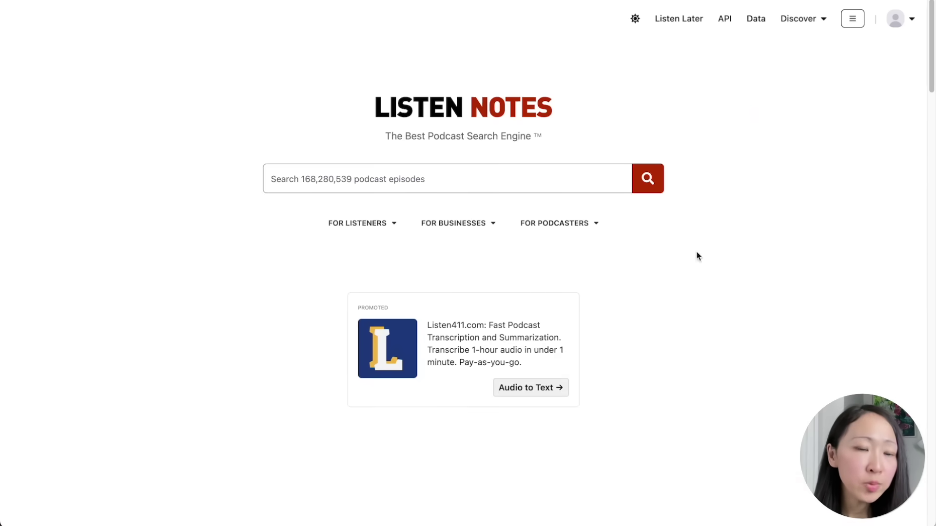
Search Listen Notes for No Bullsh!t Leadership and open its podcast page
{"action": "left_click", "coordinate": [491, 177]}
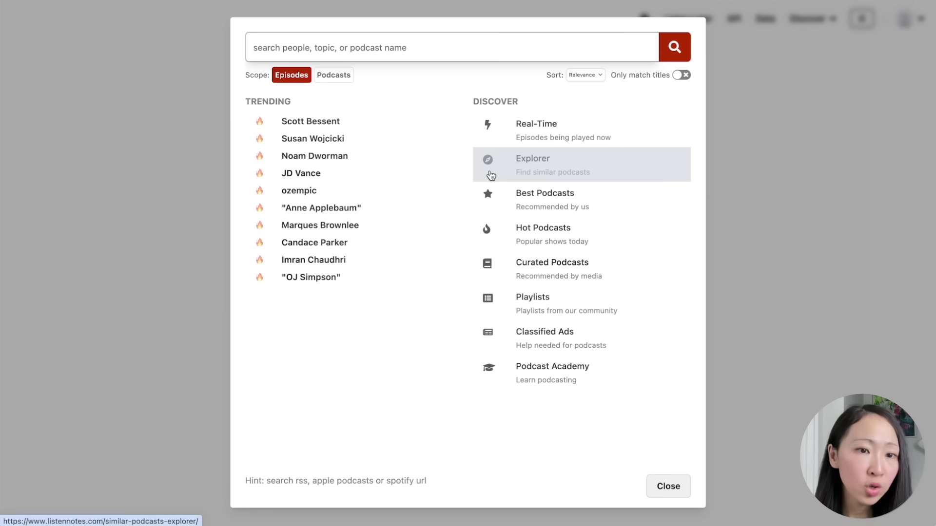
{"action": "type", "text": "No Bullsh!t Leadership"}
{"action": "left_click", "coordinate": [566, 129]}
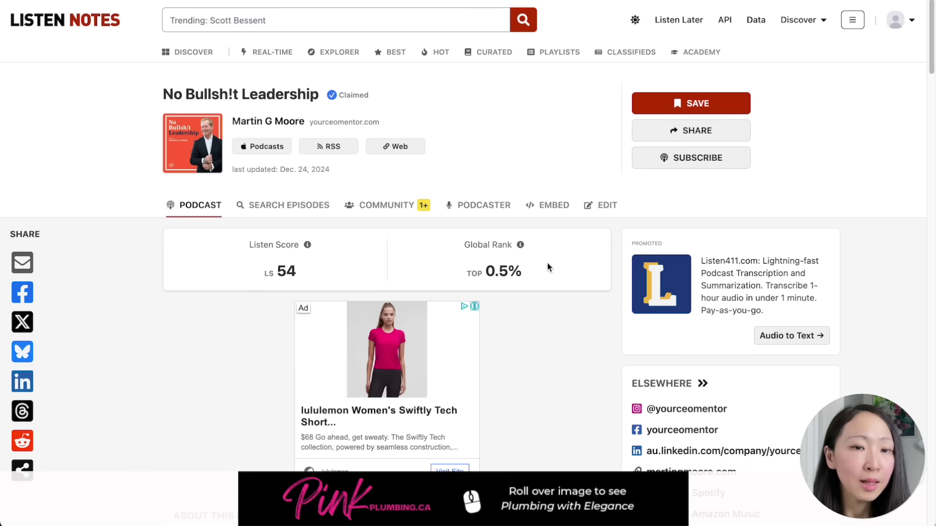
{"action": "left_click_drag", "start_coordinate": [932, 138], "coordinate": [928, 365]}
Download an episode's audio file, then enter the podparadise.com review-pages prompt
{"action": "left_click", "coordinate": [415, 278]}
{"action": "left_click", "coordinate": [397, 323]}
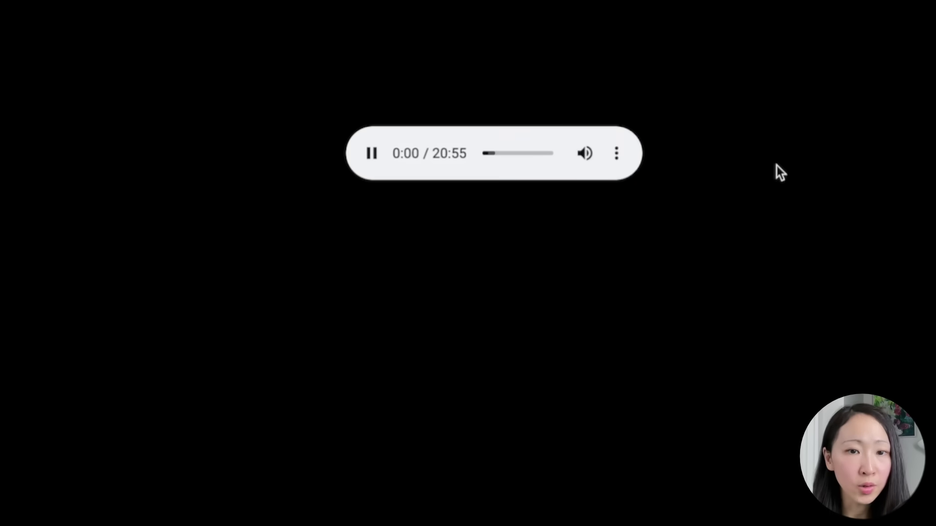
{"action": "left_click", "coordinate": [616, 155]}
{"action": "left_click", "coordinate": [553, 112]}
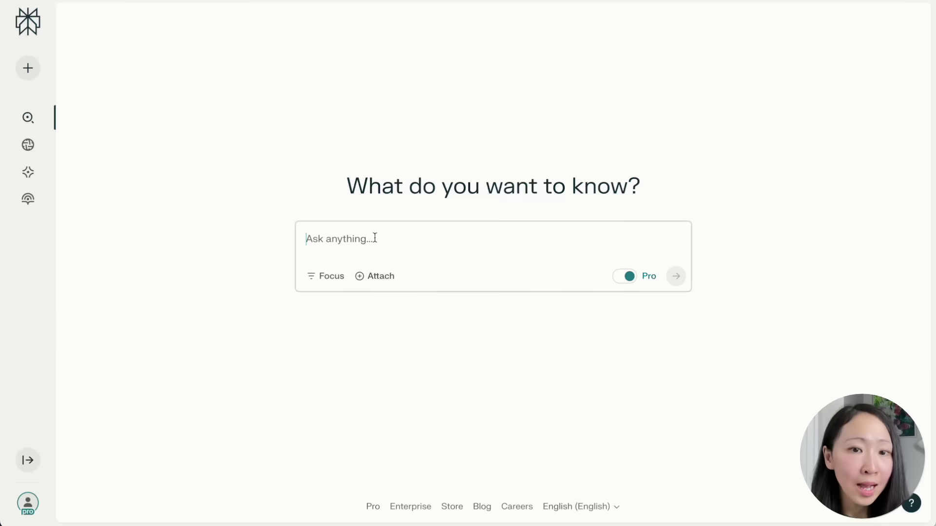
{"action": "type", "text": "Find the user review page for these top podcast shows: Coaching for Leaders The Look and Sound of Leadership Arete Coach Podcast No Bullsh!t Leadership HBR On Leadership Rawthentic Leadership The Ed Mylett Show Dare to Lead The Craig Groeschel Leadership Podcast Leadership Biz Cafe   site: https://www.podparadise.com/"}
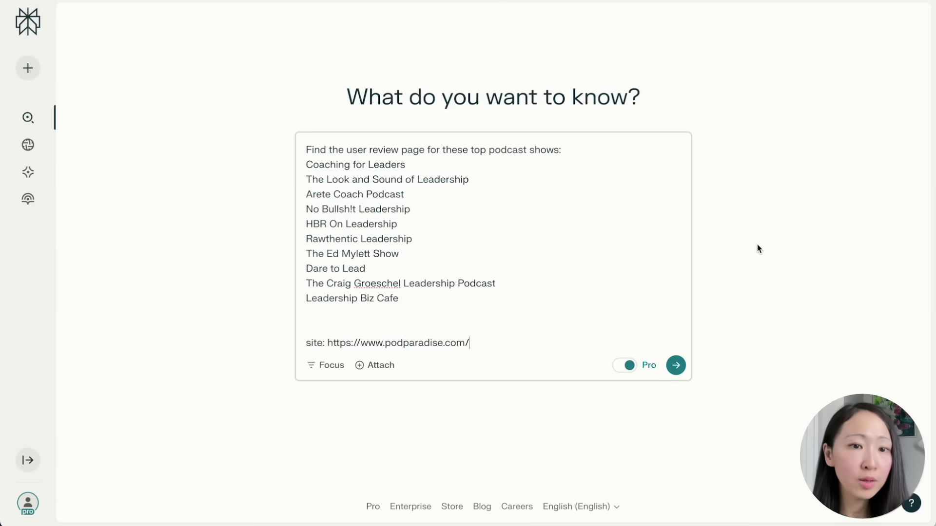
Submit the PodParadise review search and open the Coaching for Leaders and No Bullsh!t Leadership reviews
{"action": "key", "text": "Return"}
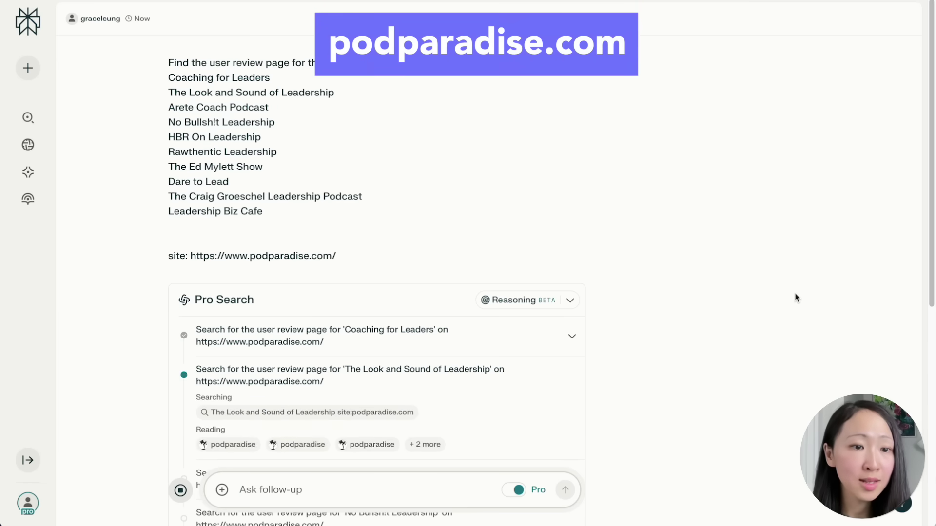
{"action": "scroll", "coordinate": [932, 202], "scroll_direction": "down", "scroll_amount": 10}
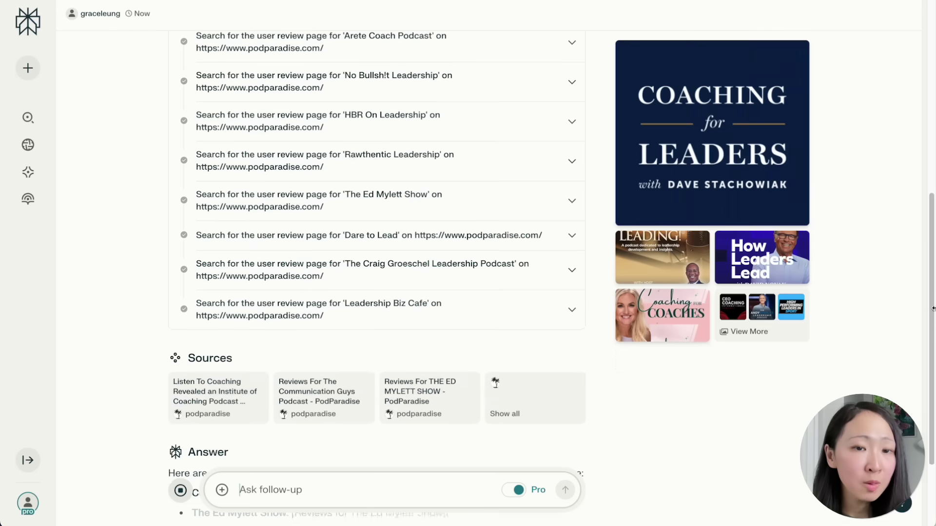
{"action": "scroll", "coordinate": [932, 292], "scroll_direction": "up", "scroll_amount": 3}
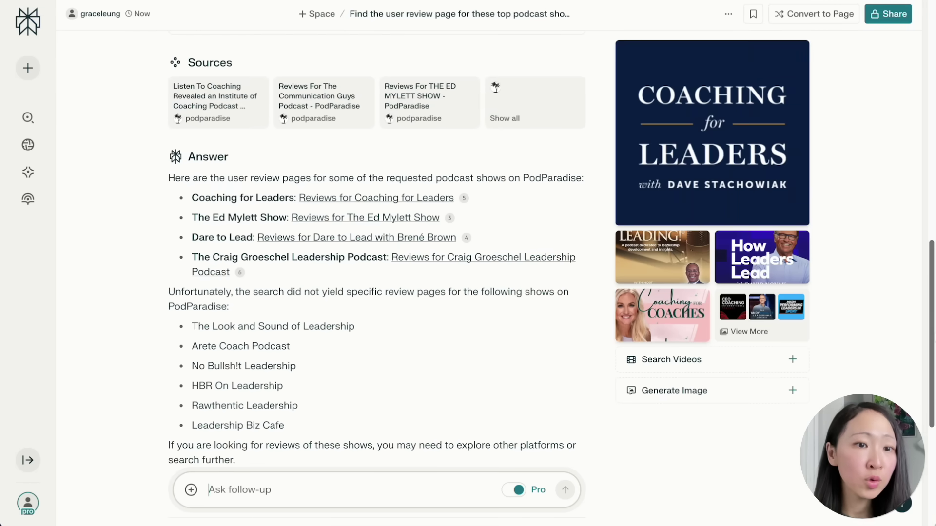
{"action": "left_click", "coordinate": [419, 198]}
{"action": "scroll", "coordinate": [932, 24], "scroll_direction": "down", "scroll_amount": 20}
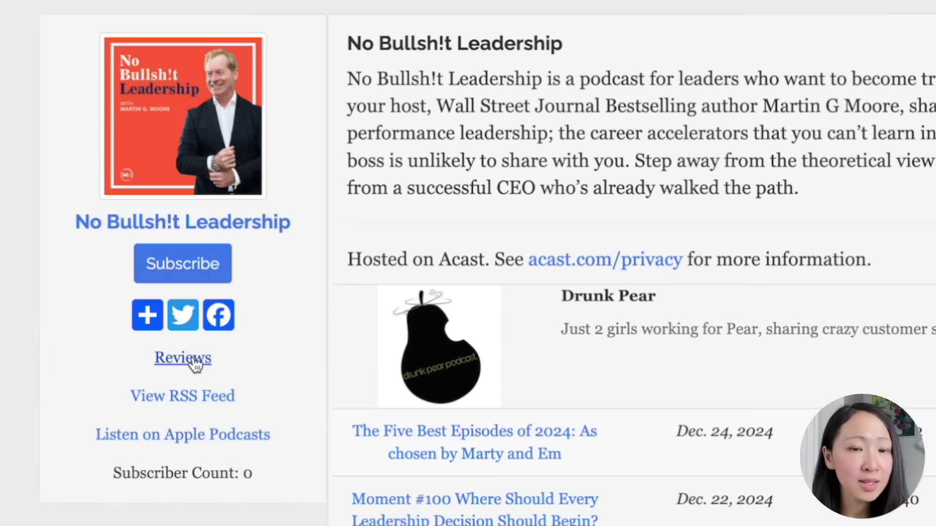
{"action": "left_click", "coordinate": [194, 363]}
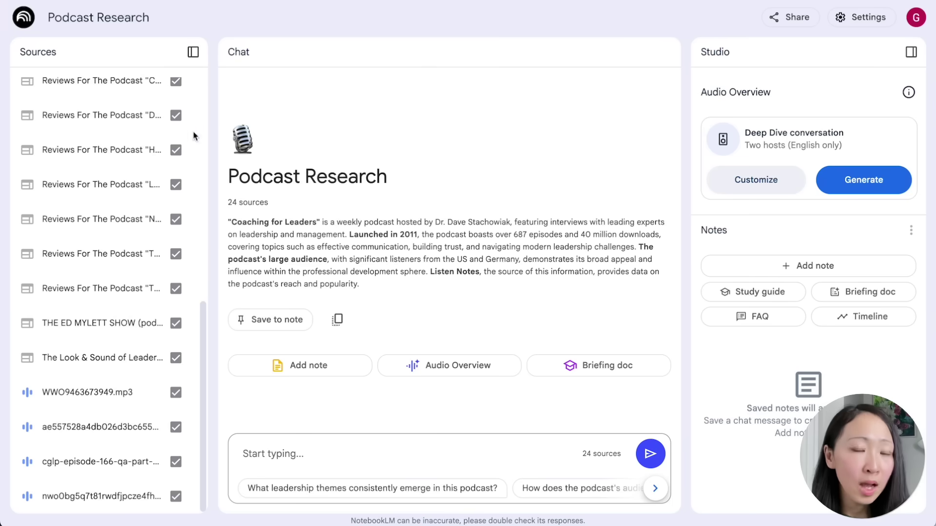
{"action": "scroll", "coordinate": [202, 99], "scroll_direction": "up", "scroll_amount": 10}
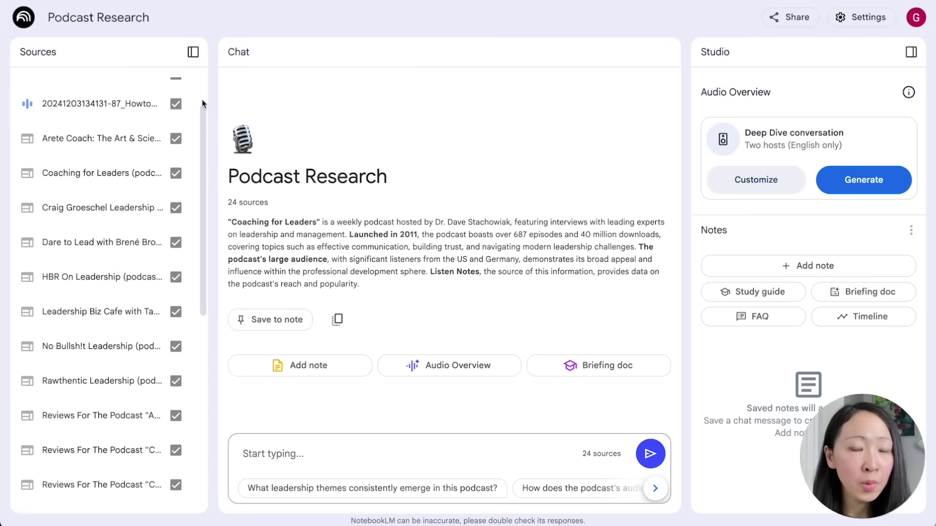
Ask the Podcast Research notebook to describe the shows' ideal listeners
{"action": "left_click_drag", "start_coordinate": [202, 102], "coordinate": [203, 336]}
{"action": "left_click", "coordinate": [323, 464]}
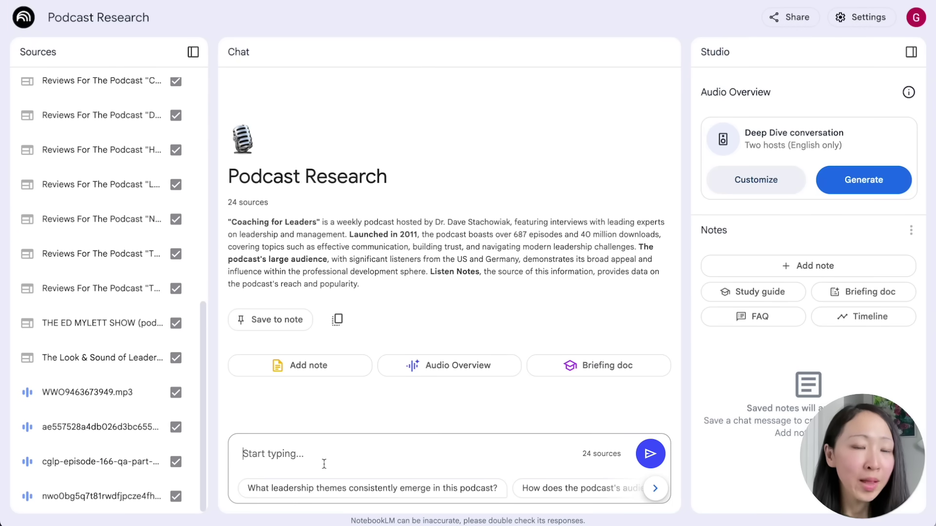
{"action": "type", "text": "How do these podcast shows describe their ideal listener? Look for specific roles, experience levels, or company types mentioned"}
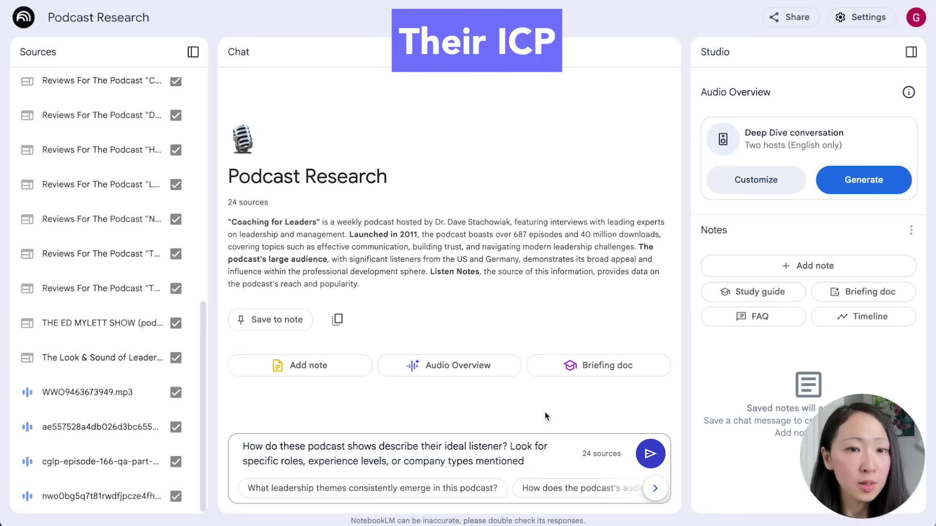
{"action": "key", "text": "Return"}
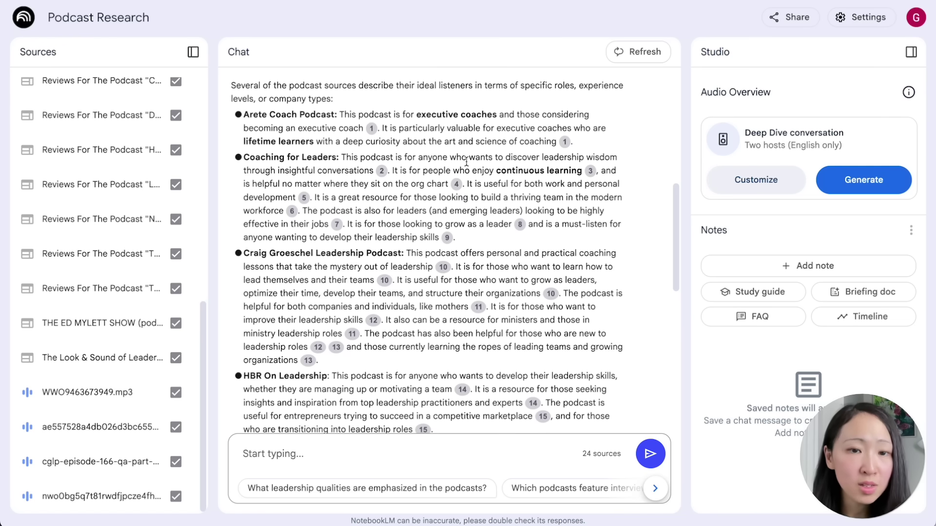
Request 'Summarize their ideal listeners into 5 categories' and scroll through the five groups
{"action": "left_click_drag", "start_coordinate": [679, 244], "coordinate": [672, 343]}
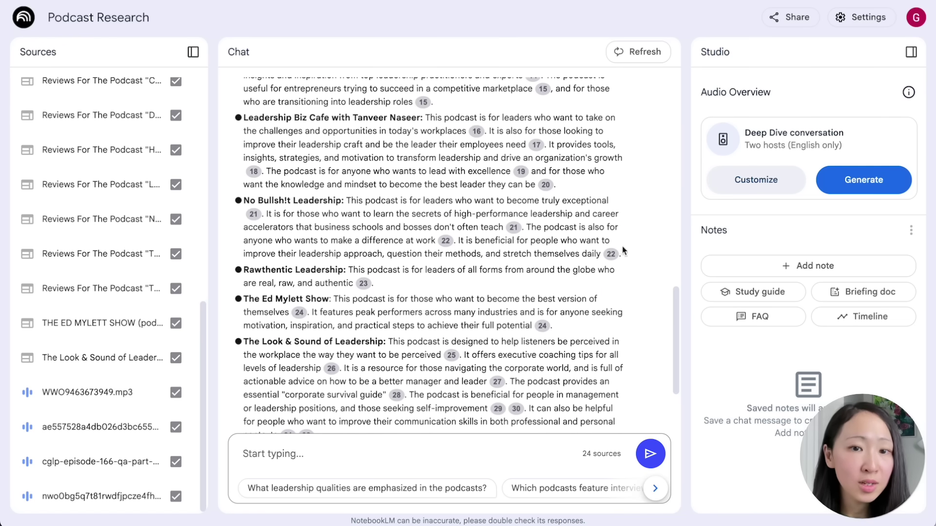
{"action": "scroll", "coordinate": [672, 342], "scroll_direction": "down", "scroll_amount": 3}
{"action": "type", "text": "Summarize their ideal "}
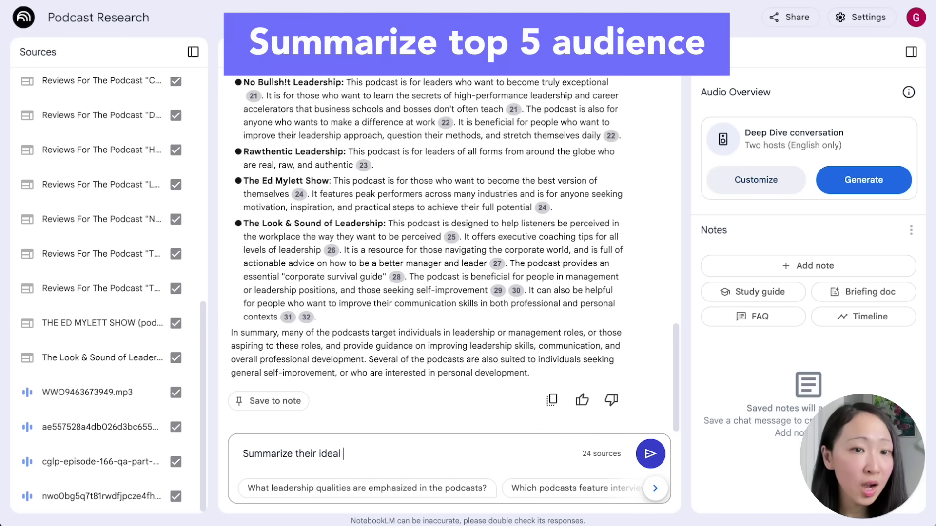
{"action": "type", "text": "listeners into 5 categories"}
{"action": "key", "text": "Return"}
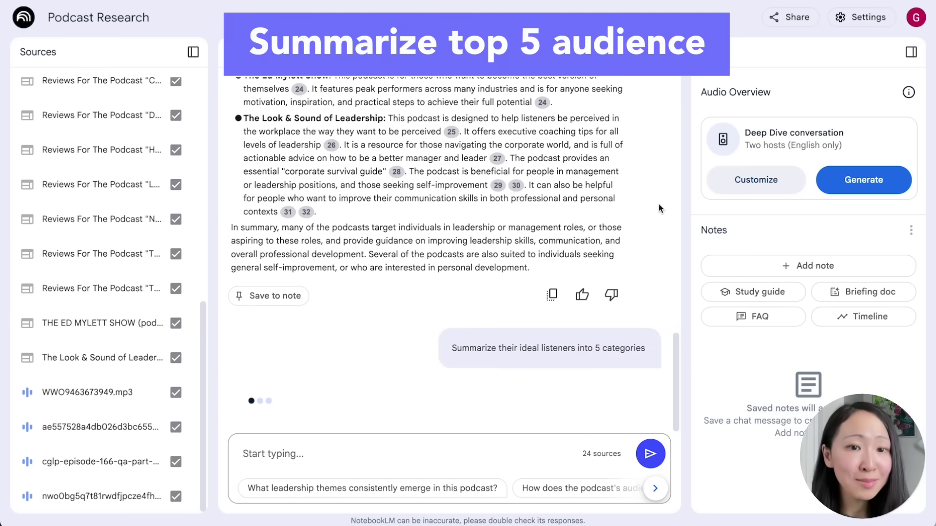
{"action": "left_click_drag", "start_coordinate": [680, 398], "coordinate": [684, 355]}
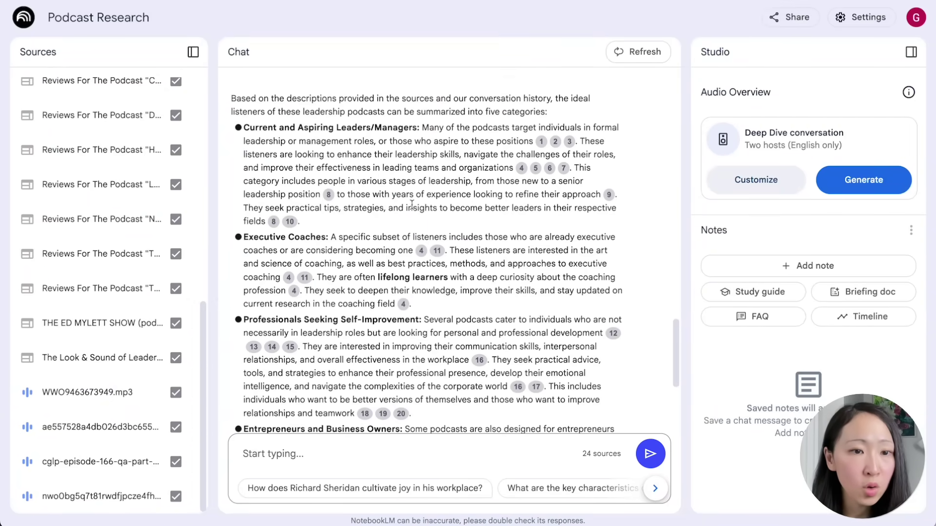
{"action": "scroll", "coordinate": [678, 350], "scroll_direction": "down", "scroll_amount": 5}
Ask what unique angles each podcast's show page emphasizes and read the differentiators comparison
{"action": "left_click", "coordinate": [379, 453]}
{"action": "type", "text": "Compare the podcast show pages of these podcasts - what unique angles or differentiators do they emphasize?"}
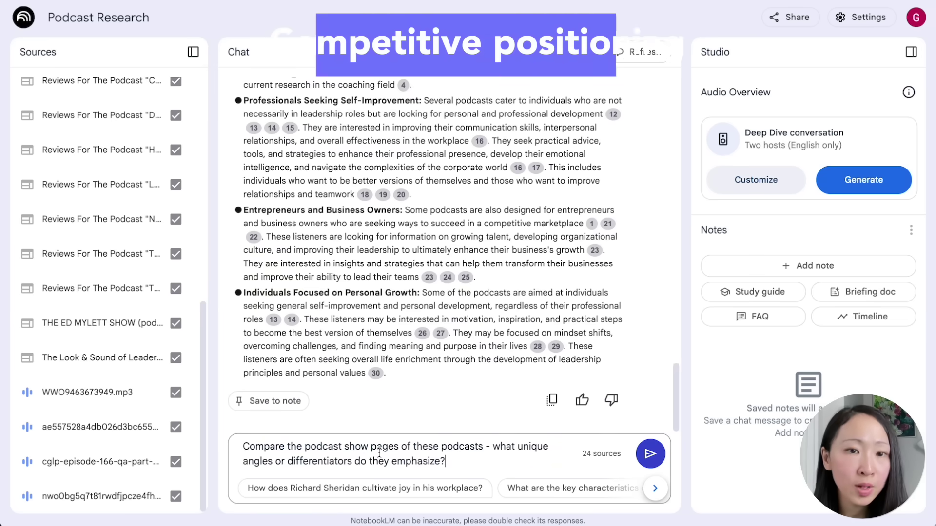
{"action": "left_click", "coordinate": [650, 456]}
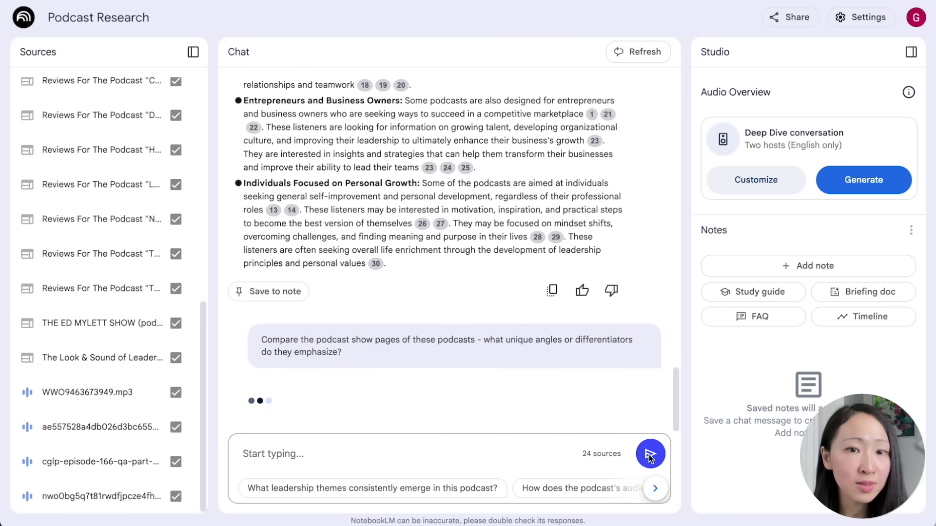
{"action": "scroll", "coordinate": [553, 143], "scroll_direction": "down", "scroll_amount": 2}
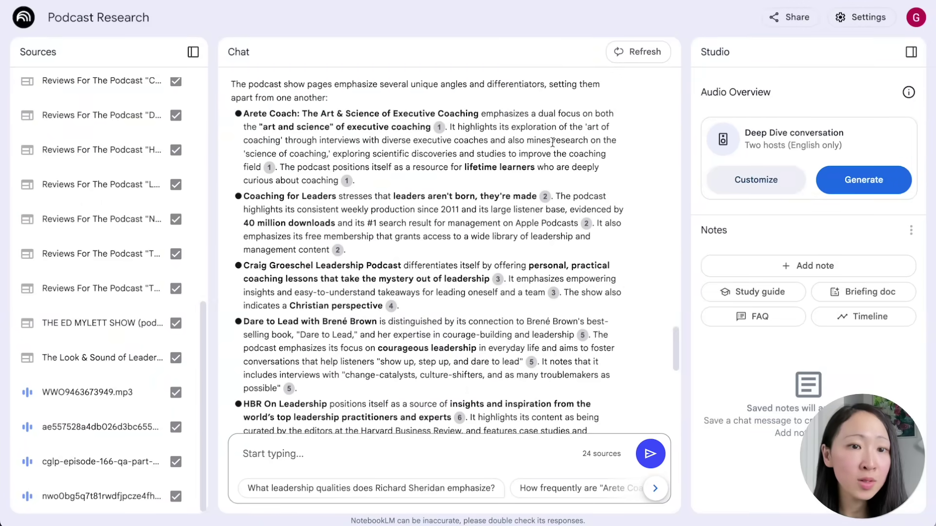
{"action": "scroll", "coordinate": [506, 268], "scroll_direction": "down", "scroll_amount": 3}
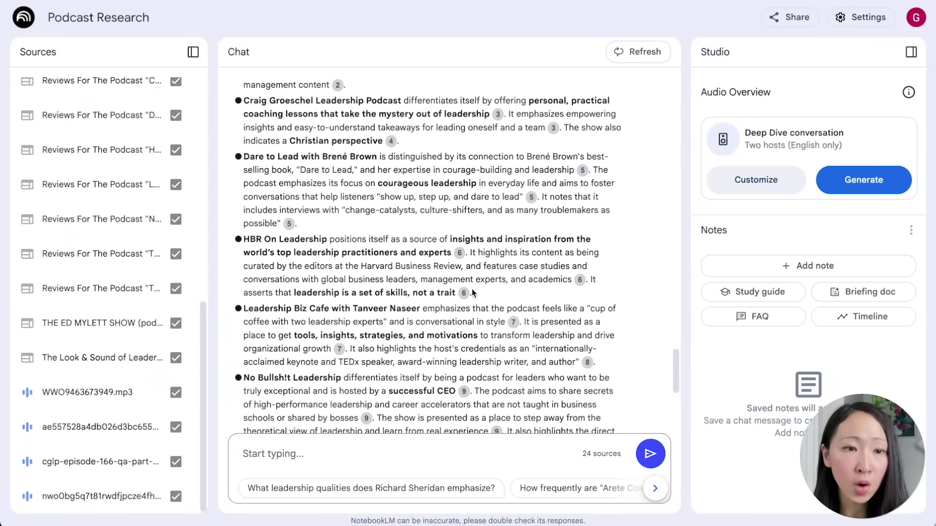
{"action": "scroll", "coordinate": [472, 293], "scroll_direction": "down", "scroll_amount": 4}
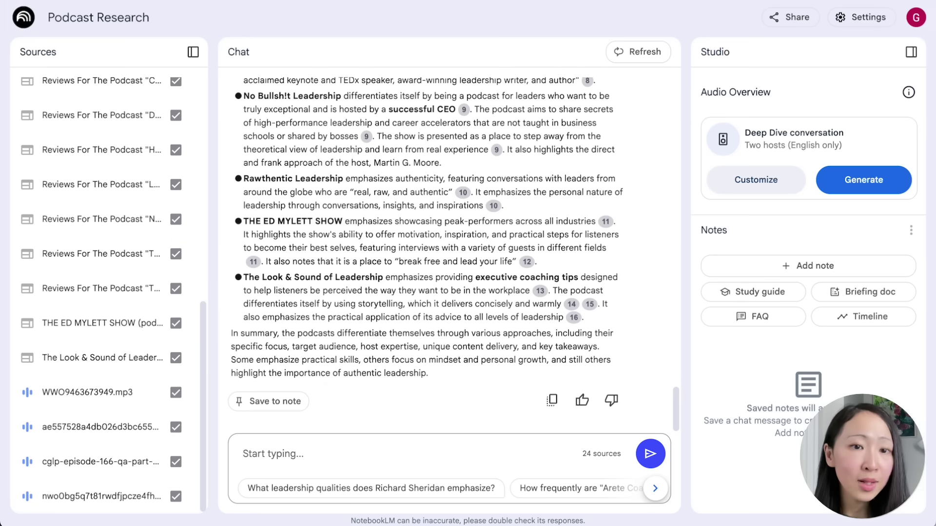
Ask for the top 5 positive and negative aspects from the podcasts' audience reviews
{"action": "left_click", "coordinate": [386, 454]}
{"action": "type", "text": "Summarize the top 5 positive aspects and 5 negative aspects from audience's reviews about these podcast shows."}
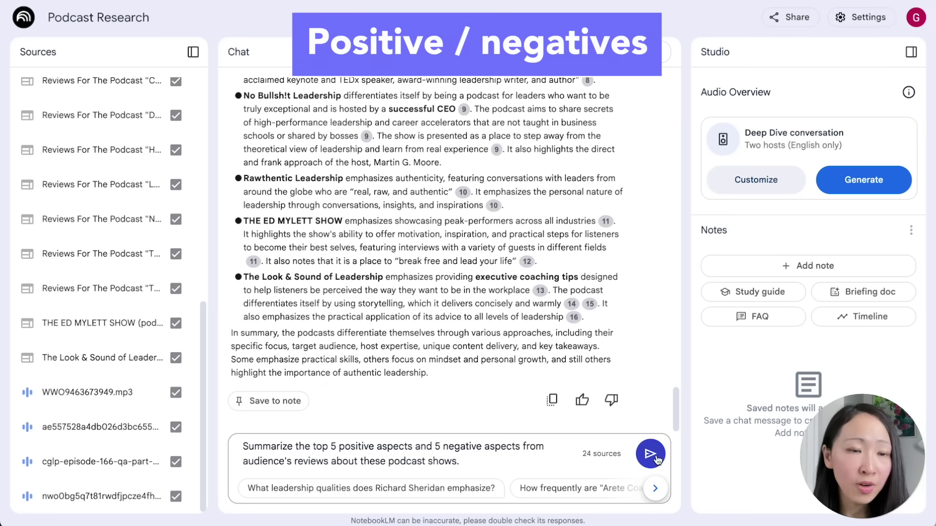
{"action": "key", "text": "Return"}
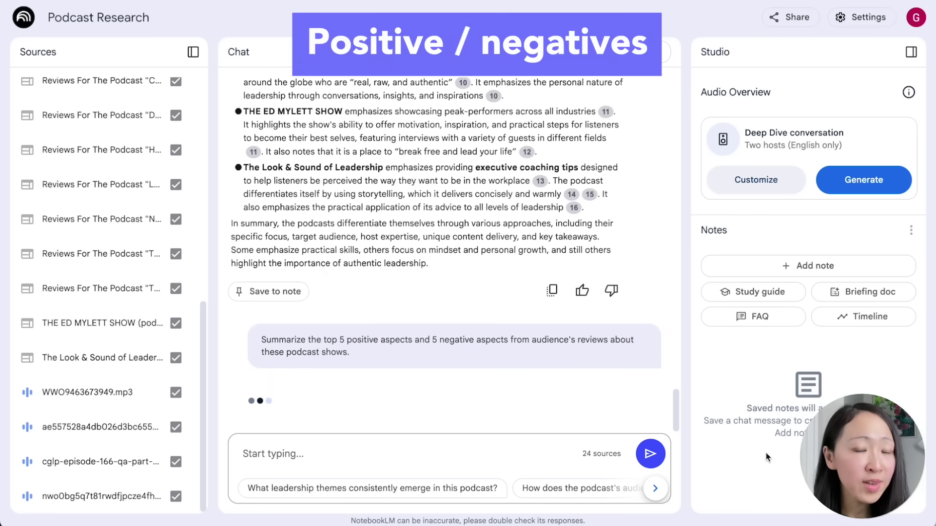
Scroll through the cited top 5 positive and top 5 negative review aspects
{"action": "scroll", "coordinate": [542, 379], "scroll_direction": "up", "scroll_amount": 3}
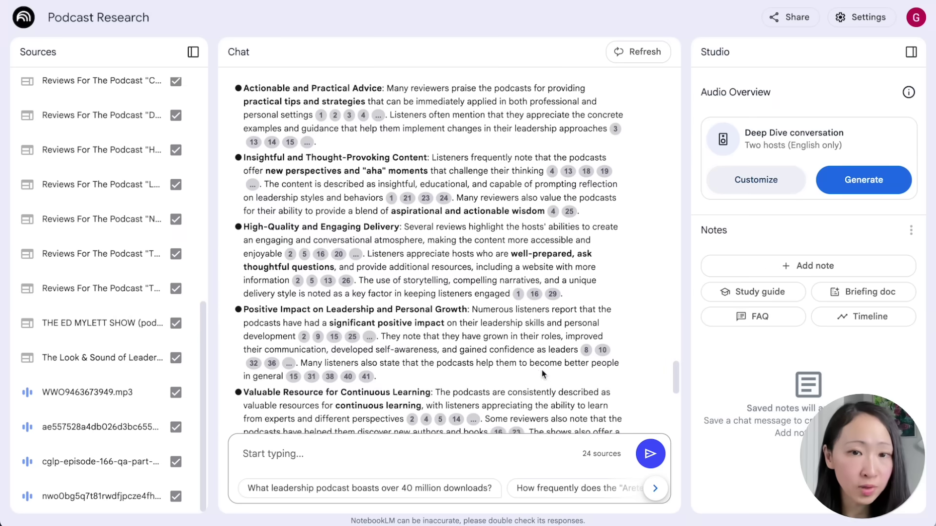
{"action": "scroll", "coordinate": [541, 380], "scroll_direction": "up", "scroll_amount": 2}
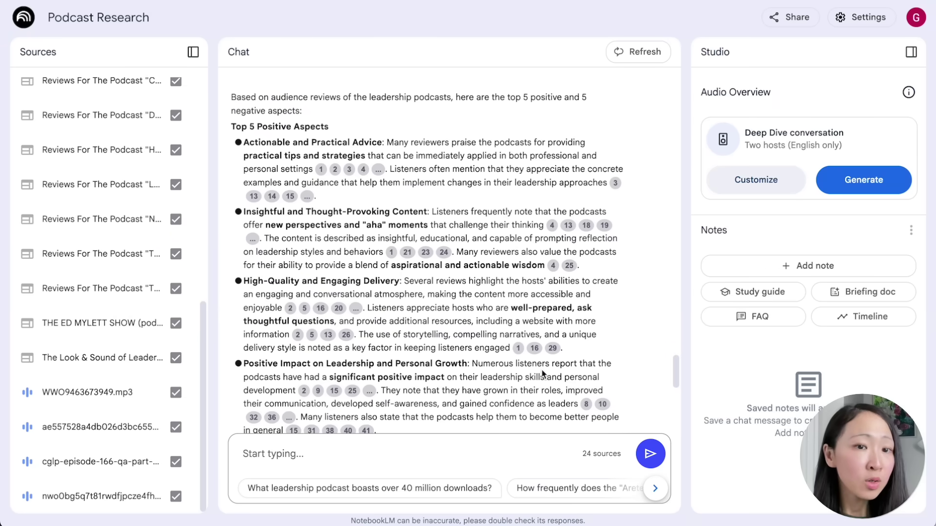
{"action": "left_click_drag", "start_coordinate": [672, 370], "coordinate": [680, 407]}
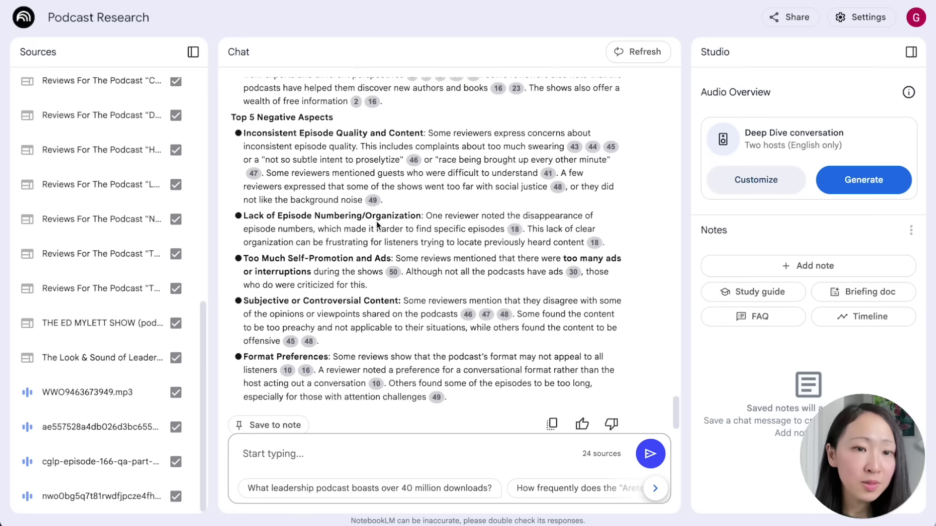
Ask for 10 episode ideas for a new leadership podcast, then clear the source selection
{"action": "left_click", "coordinate": [399, 454]}
{"action": "type", "text": "If I were to plan a new podcast show about leadership, give me top 10 episodes ideas that would resonate well with the target audience mentioned."}
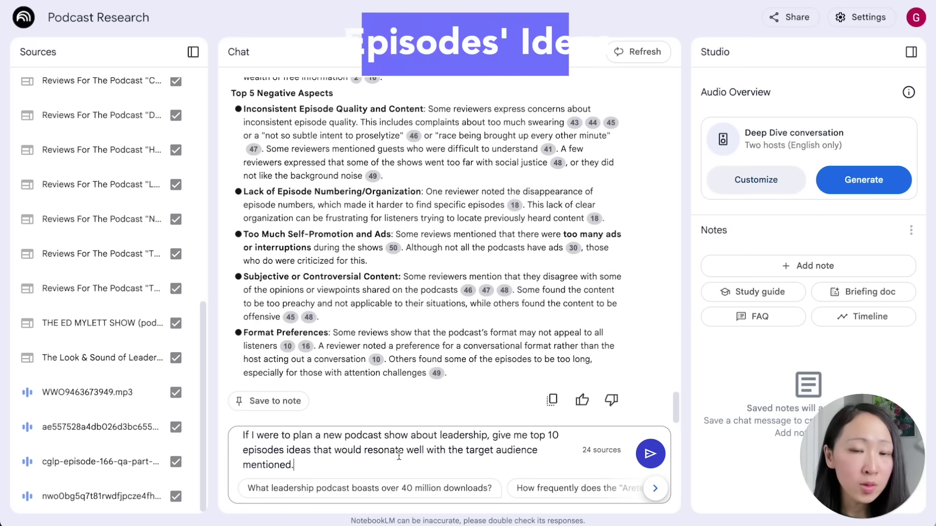
{"action": "key", "text": "Return"}
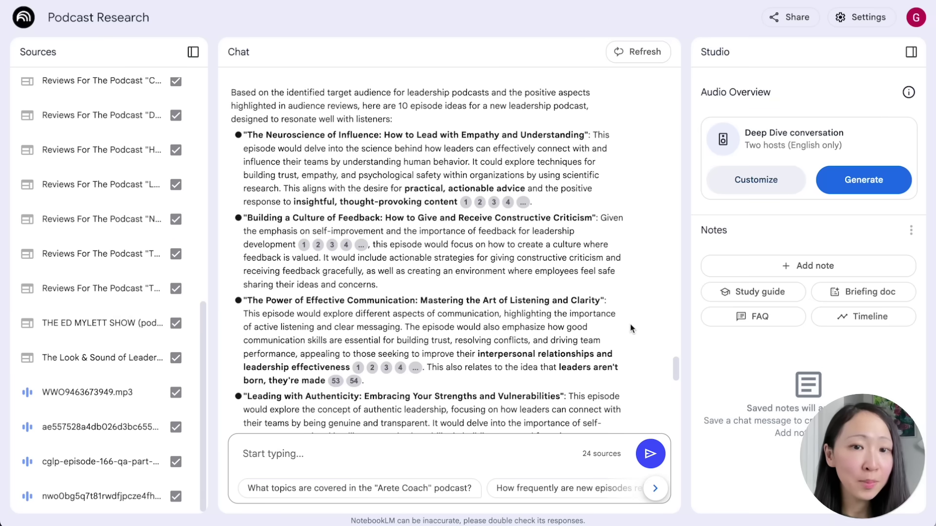
{"action": "scroll", "coordinate": [630, 323], "scroll_direction": "down", "scroll_amount": 5}
{"action": "scroll", "coordinate": [606, 302], "scroll_direction": "down", "scroll_amount": 10}
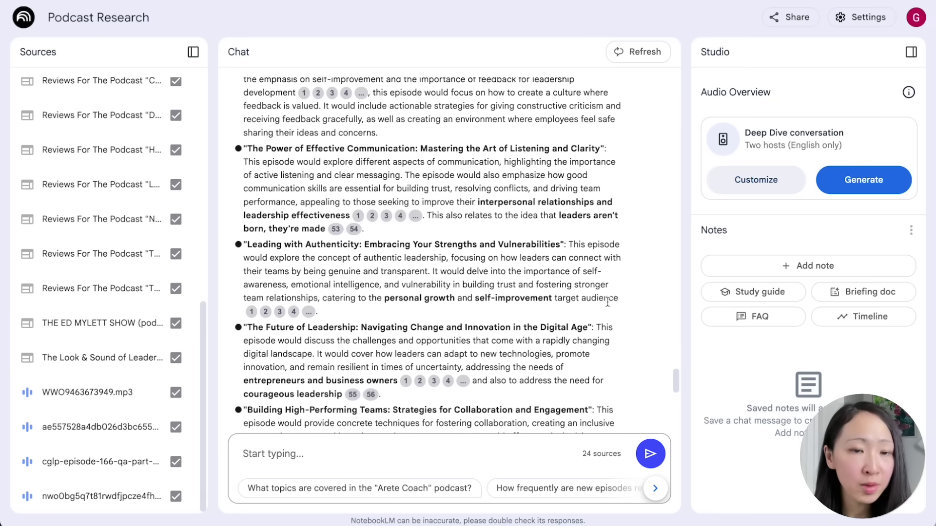
{"action": "left_click", "coordinate": [176, 151]}
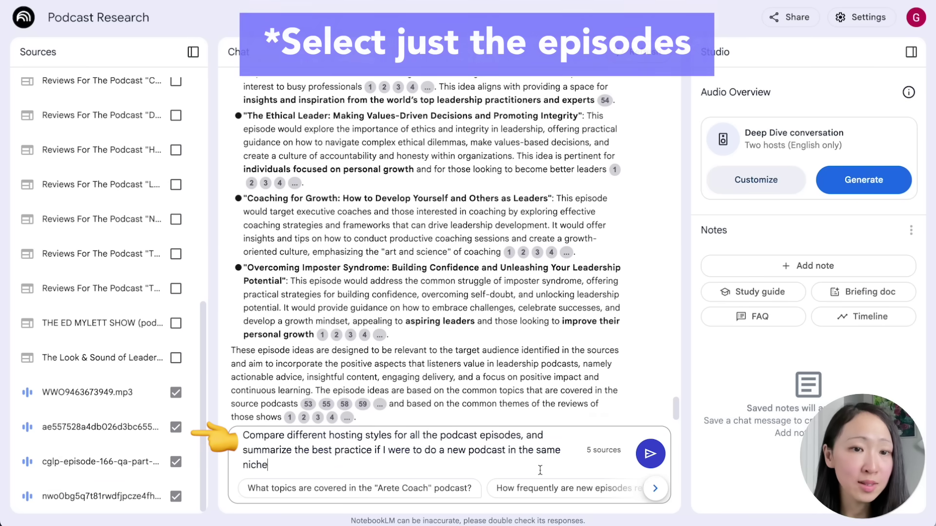
Send the hosting-styles comparison across five episode sources and scroll to its Best Practices
{"action": "key", "text": "Return"}
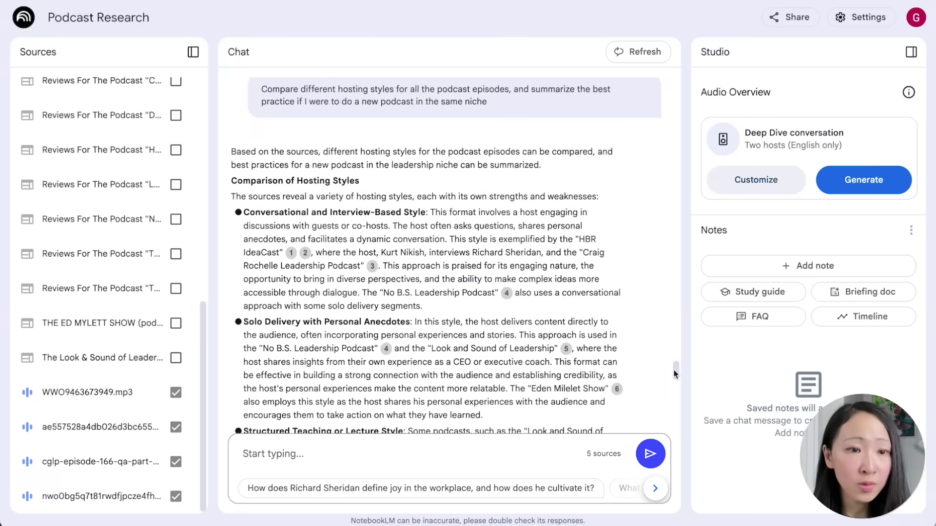
{"action": "left_click_drag", "start_coordinate": [674, 373], "coordinate": [680, 404]}
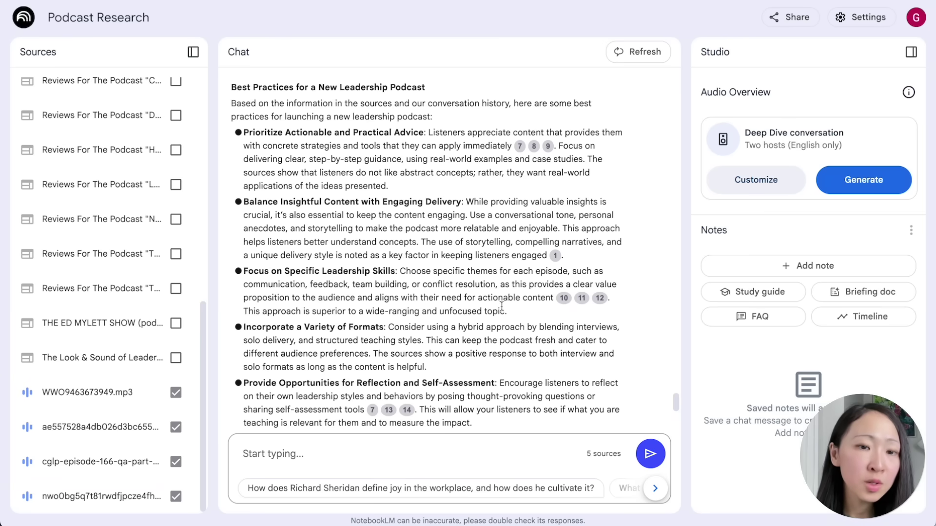
{"action": "left_click_drag", "start_coordinate": [677, 402], "coordinate": [677, 403]}
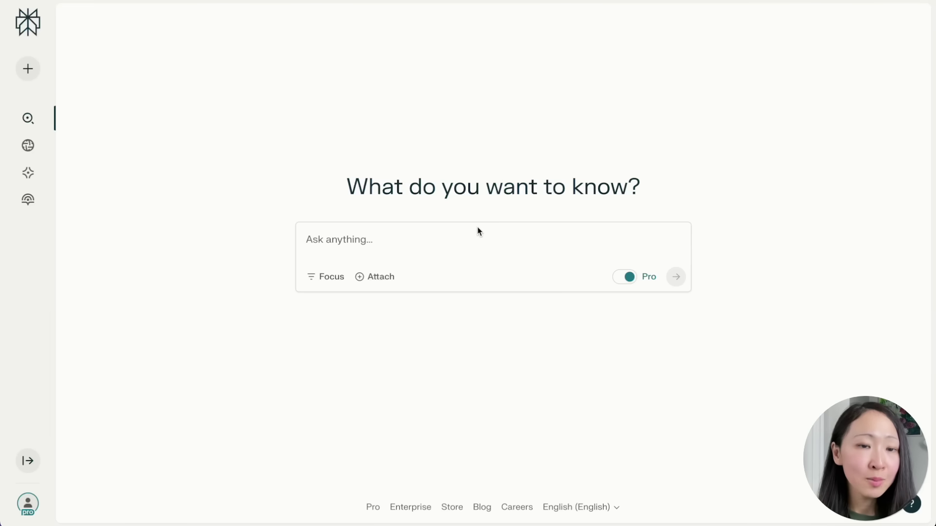
Search intitle:"marketing psychology" for detailed guides and open the mediatool source article
{"action": "left_click", "coordinate": [483, 239]}
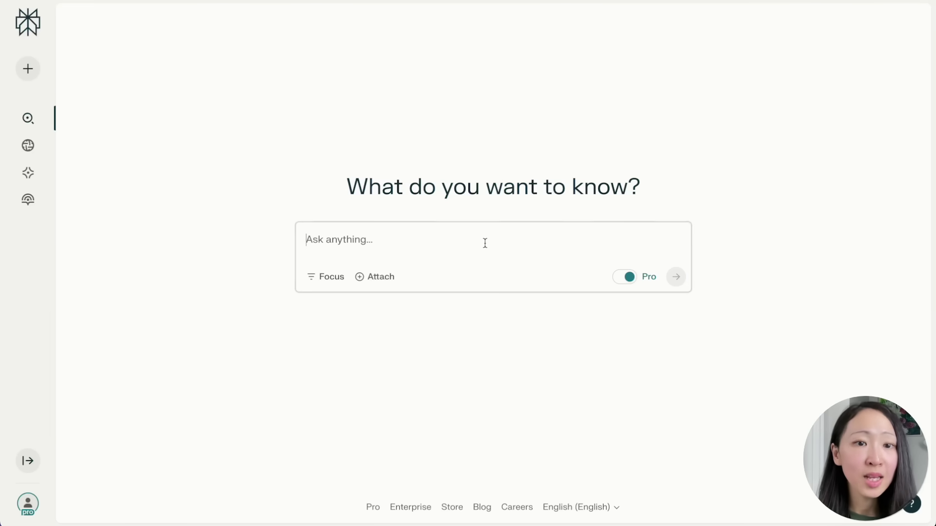
{"action": "type", "text": "Detailed guide and learning materials about marketing psychology intitle:\"marketing psychology\""}
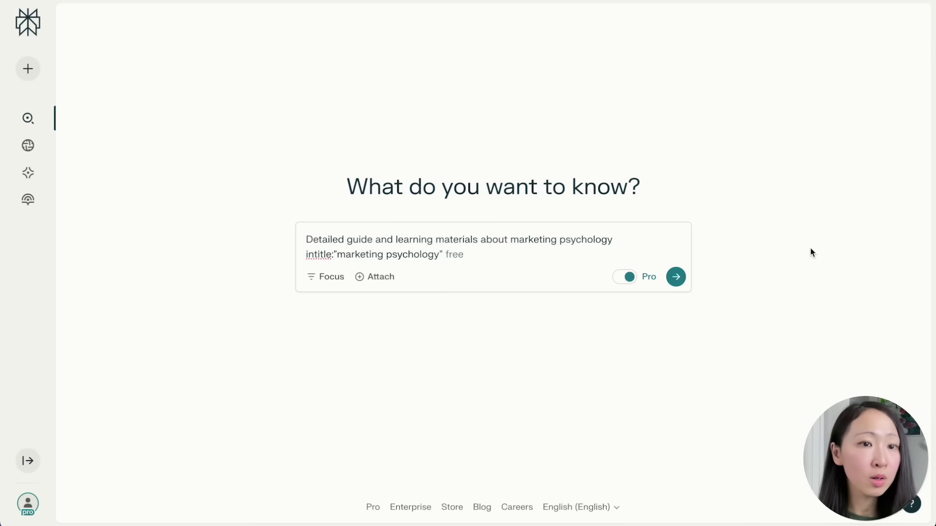
{"action": "left_click", "coordinate": [675, 278]}
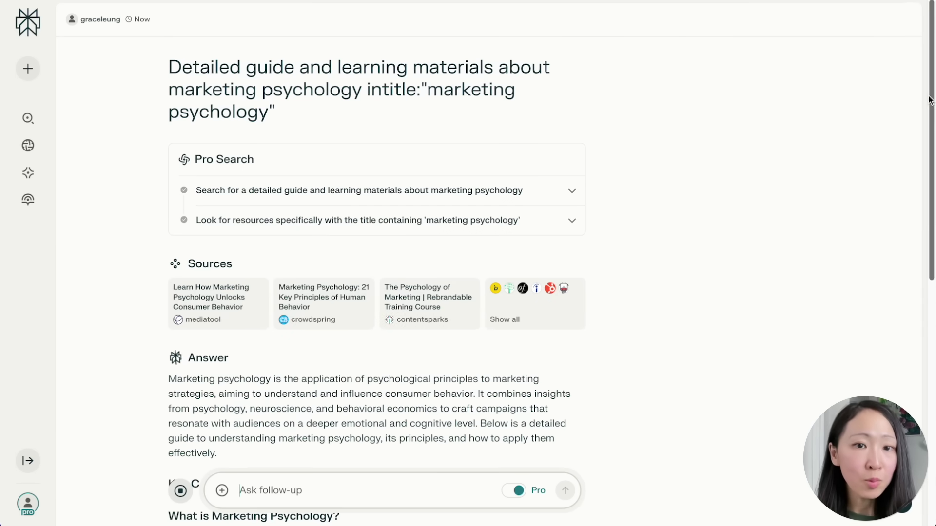
{"action": "scroll", "coordinate": [929, 100], "scroll_direction": "down", "scroll_amount": 5}
{"action": "left_click", "coordinate": [507, 81]}
{"action": "left_click", "coordinate": [740, 112]}
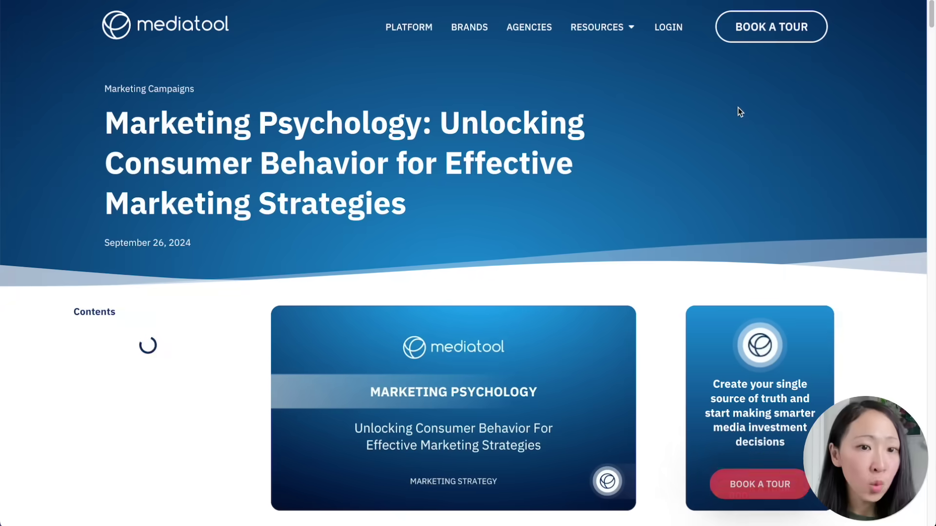
{"action": "scroll", "coordinate": [740, 112], "scroll_direction": "down", "scroll_amount": 10}
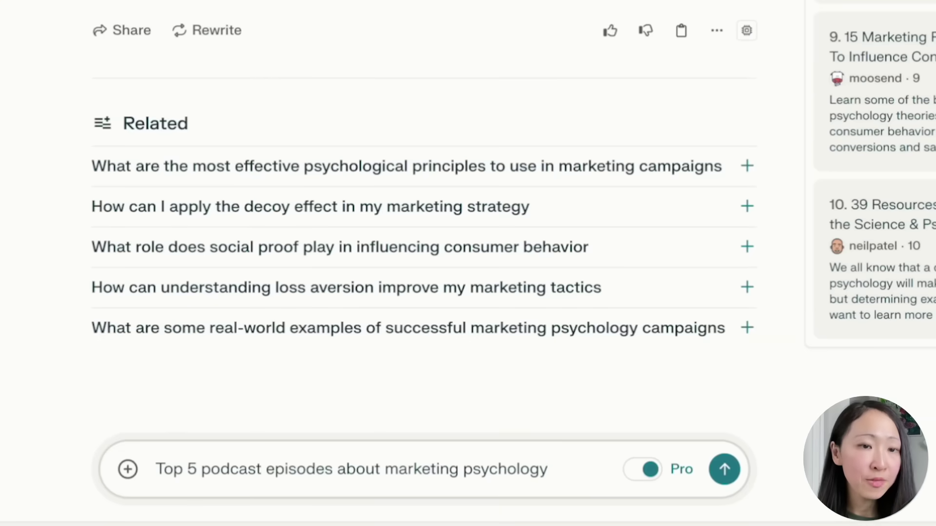
Get the top 5 marketing psychology podcast episodes and open the Nudge pricing episode on Listen Notes
{"action": "left_click", "coordinate": [721, 479]}
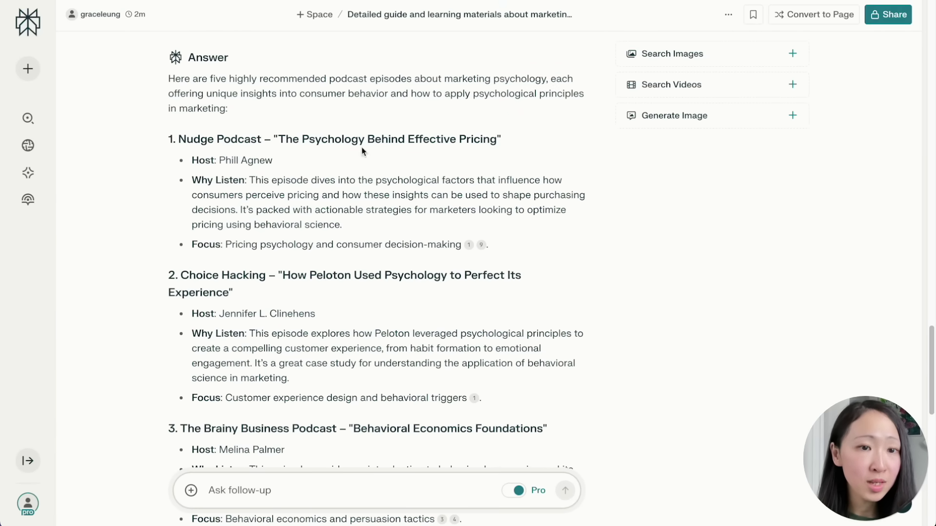
{"action": "scroll", "coordinate": [644, 329], "scroll_direction": "down", "scroll_amount": 6}
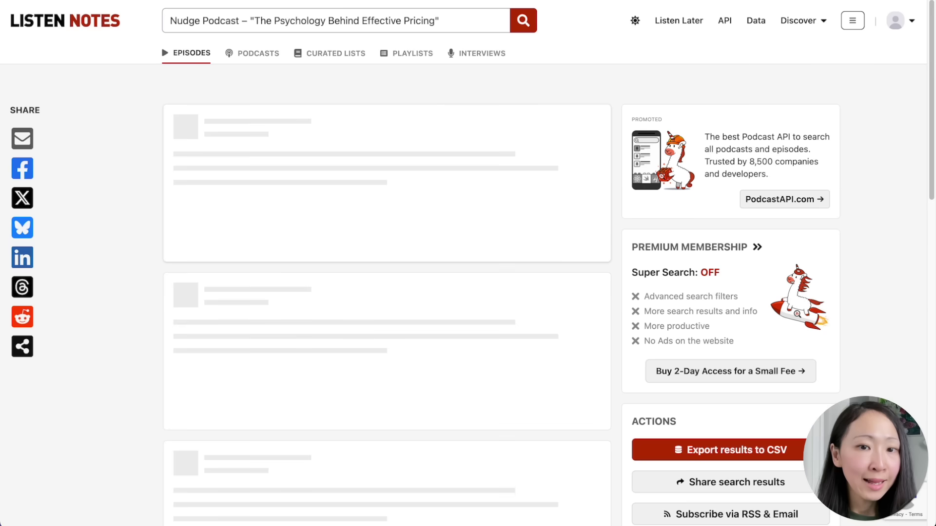
{"action": "left_click", "coordinate": [285, 125]}
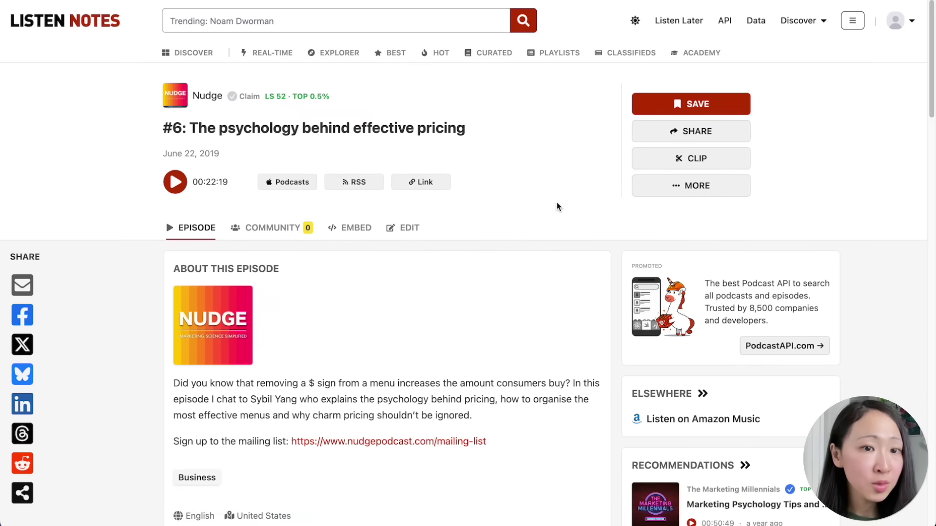
{"action": "scroll", "coordinate": [558, 207], "scroll_direction": "down", "scroll_amount": 10}
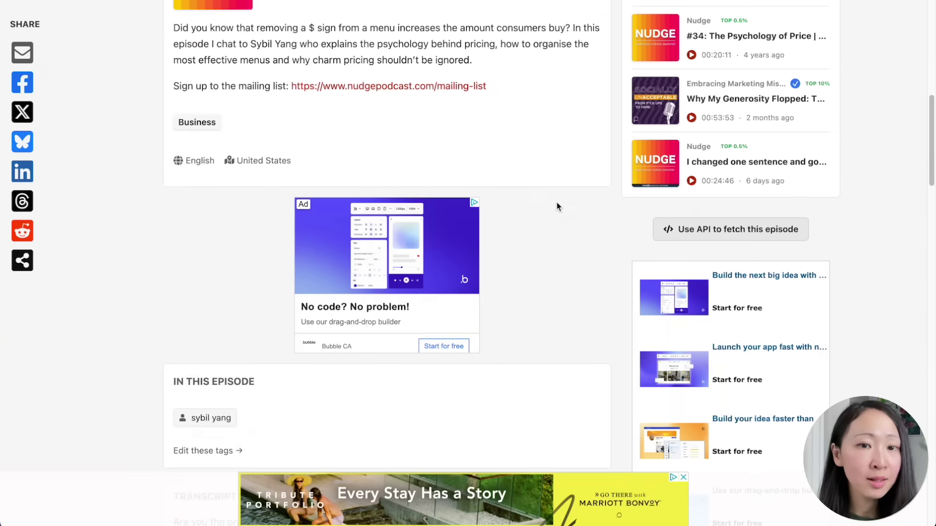
{"action": "scroll", "coordinate": [557, 206], "scroll_direction": "up", "scroll_amount": 10}
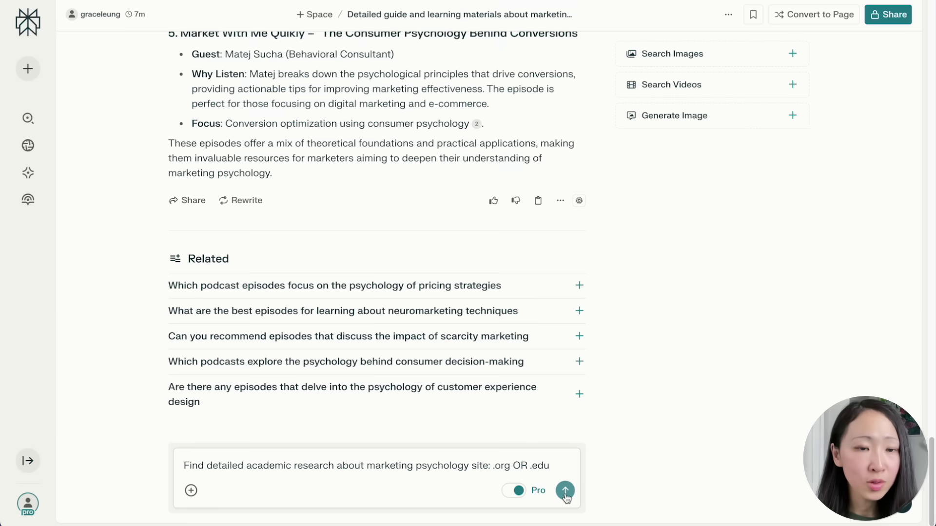
Run the academic marketing psychology query, then a Video-focused search for expert interviews and lectures
{"action": "left_click", "coordinate": [565, 491]}
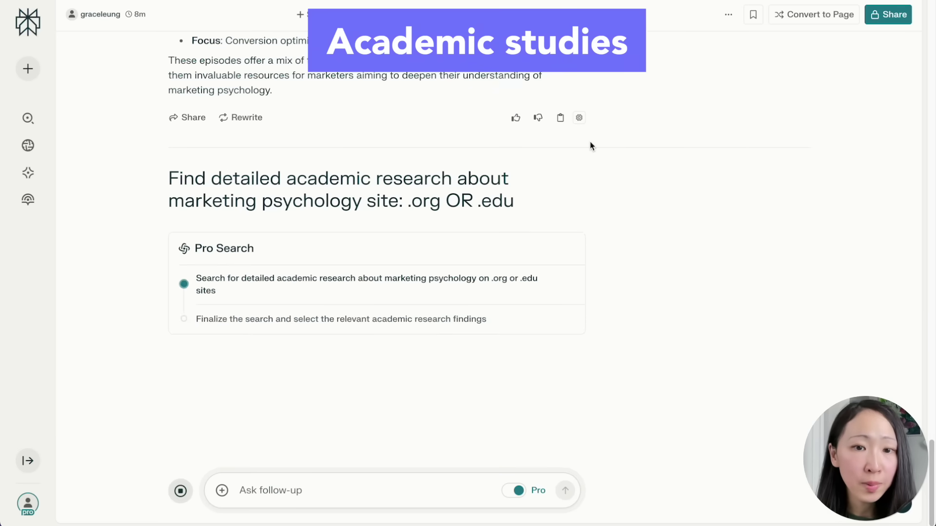
{"action": "left_click", "coordinate": [536, 54]}
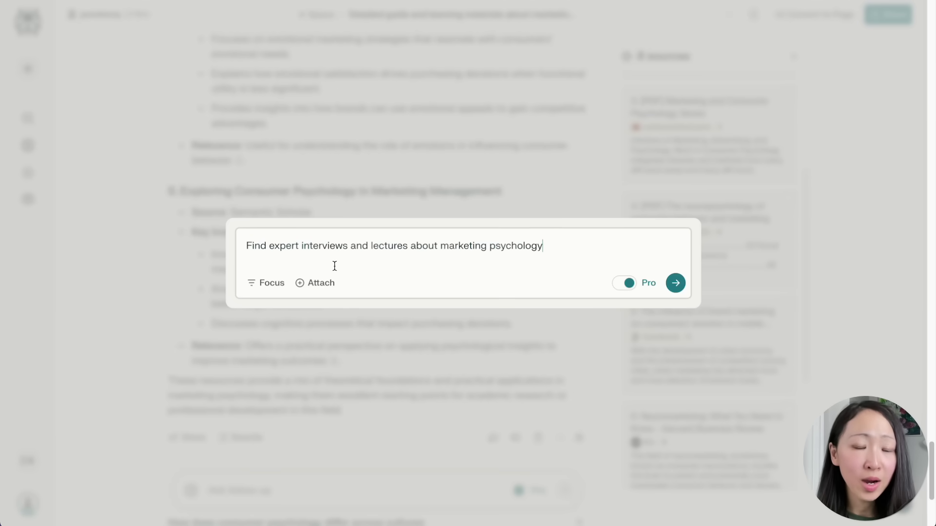
{"action": "left_click", "coordinate": [269, 284]}
{"action": "left_click", "coordinate": [385, 352]}
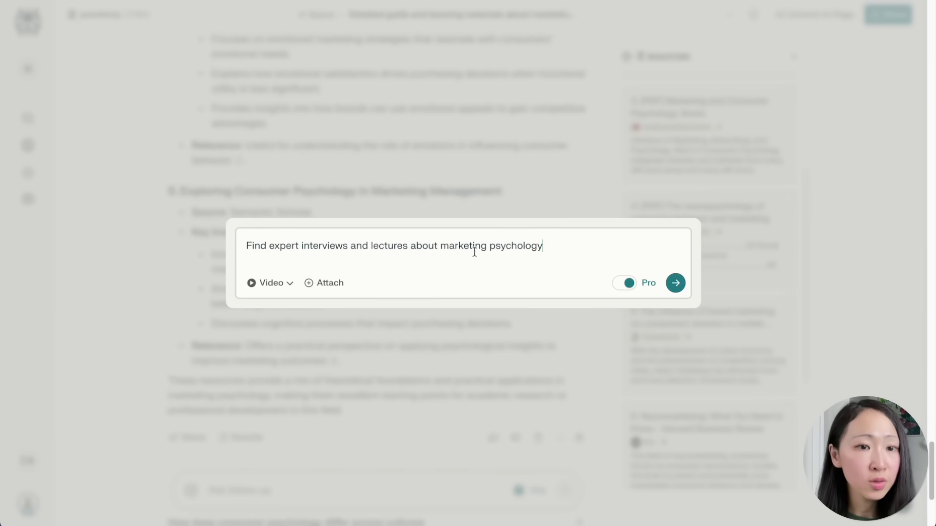
{"action": "key", "text": "Return"}
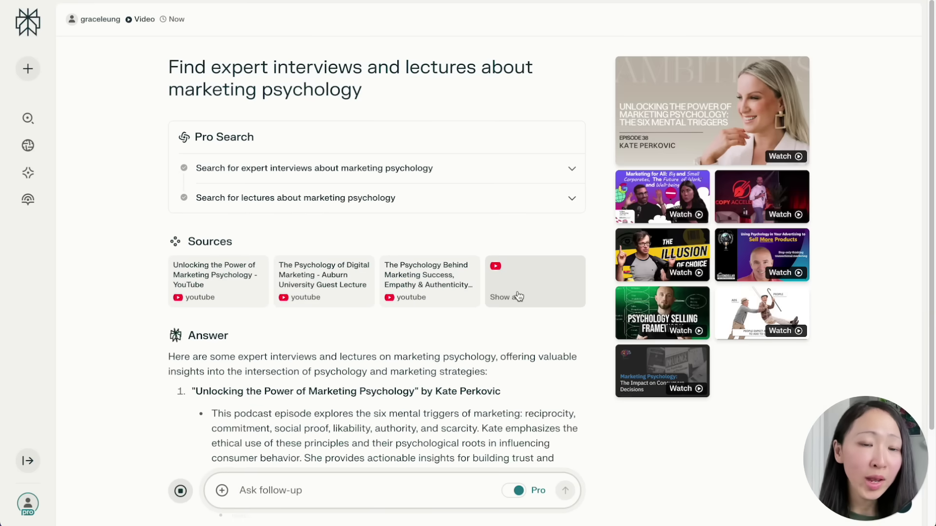
{"action": "left_click", "coordinate": [716, 237]}
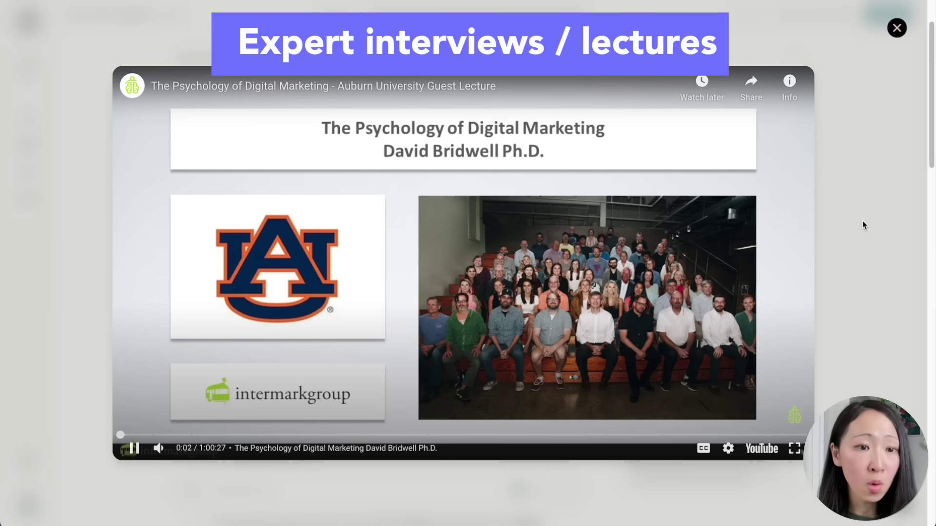
Skip the lecture to about 11 minutes and generate a study guide from the notebook sources
{"action": "left_click", "coordinate": [245, 434]}
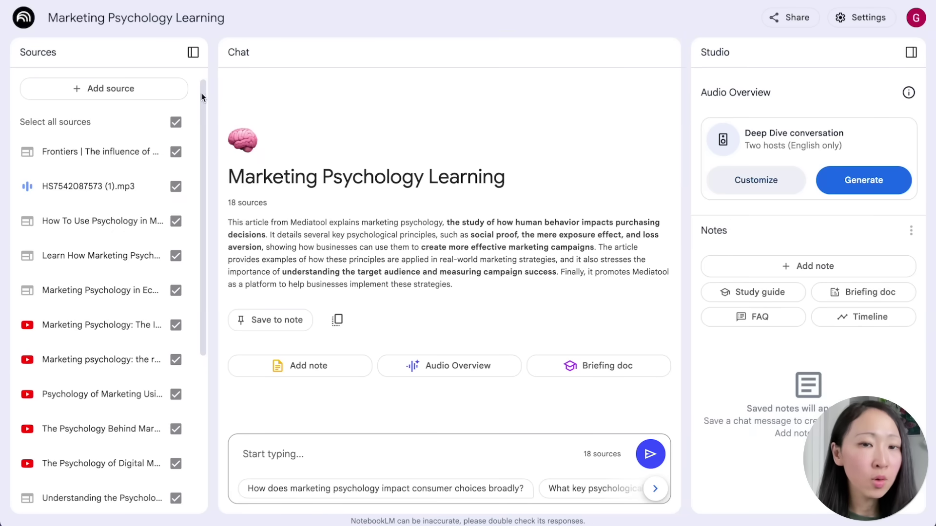
{"action": "mouse_move", "coordinate": [203, 89]}
{"action": "left_mouse_down"}
{"action": "mouse_move", "coordinate": [204, 203]}
{"action": "mouse_move", "coordinate": [204, 90]}
{"action": "left_mouse_up"}
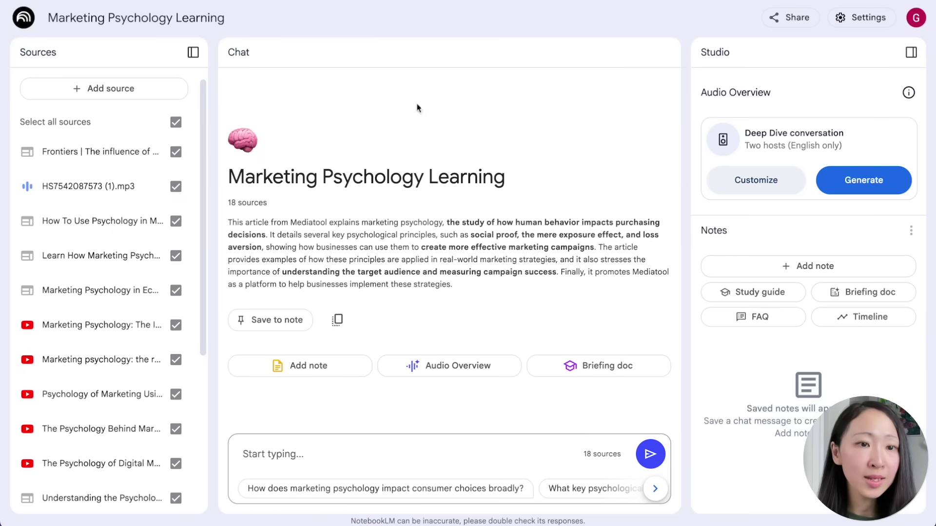
{"action": "left_click", "coordinate": [753, 291]}
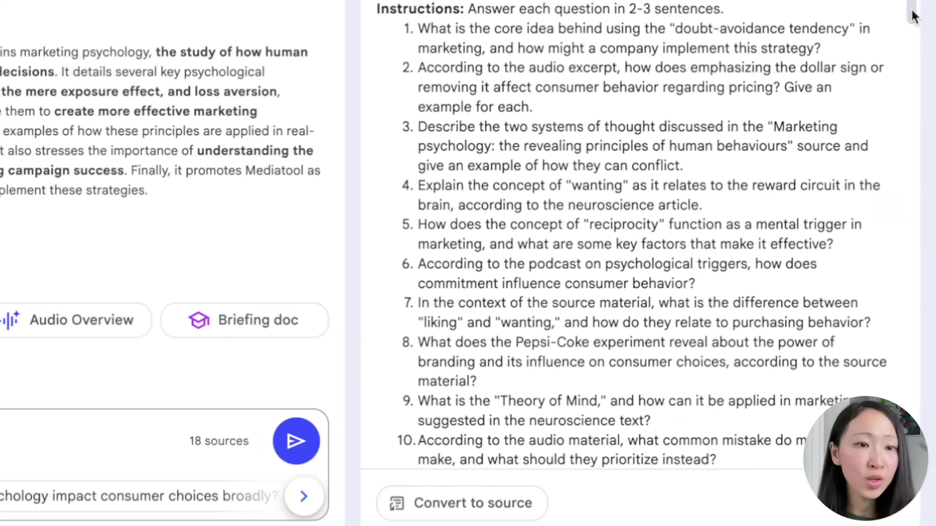
Review and close the study guide note, then paste a beginner-friendly overview question
{"action": "left_click_drag", "start_coordinate": [912, 15], "coordinate": [915, 21]}
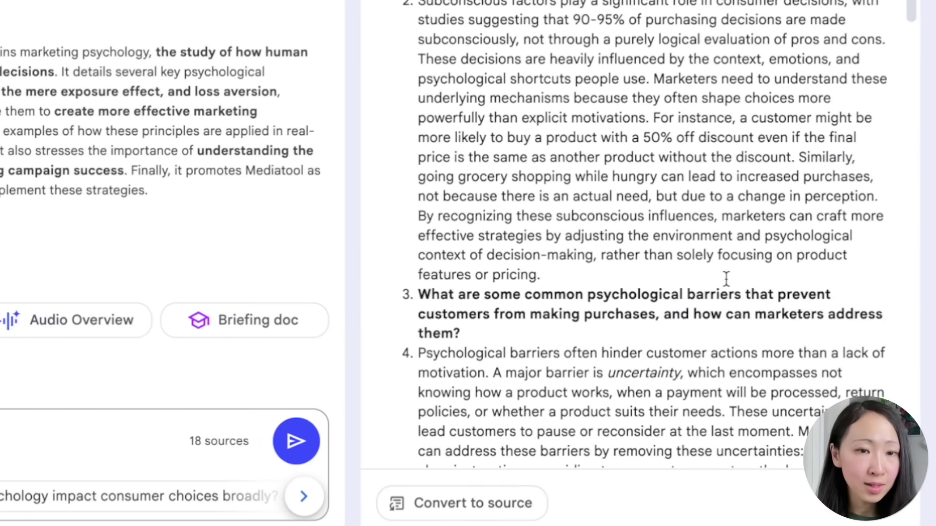
{"action": "scroll", "coordinate": [726, 278], "scroll_direction": "down", "scroll_amount": 2}
{"action": "left_click_drag", "start_coordinate": [908, 2], "coordinate": [898, 114]}
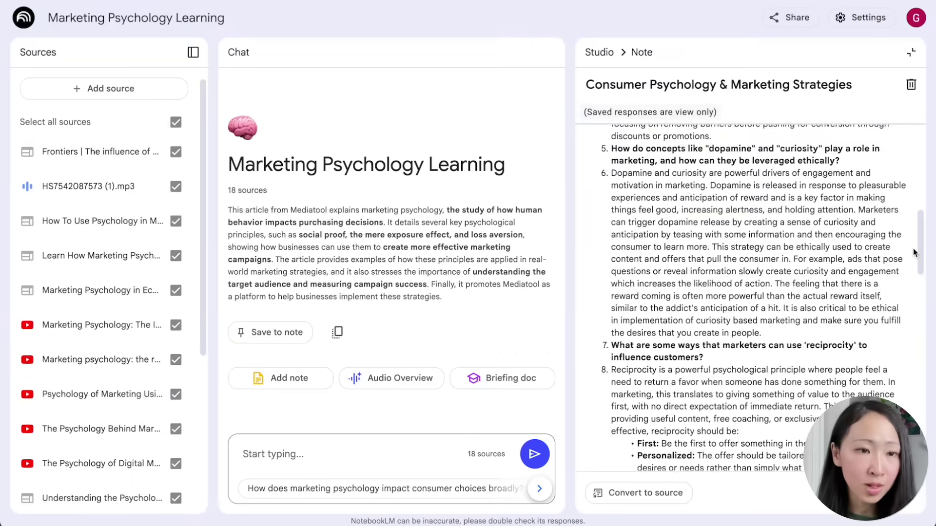
{"action": "left_click", "coordinate": [599, 52]}
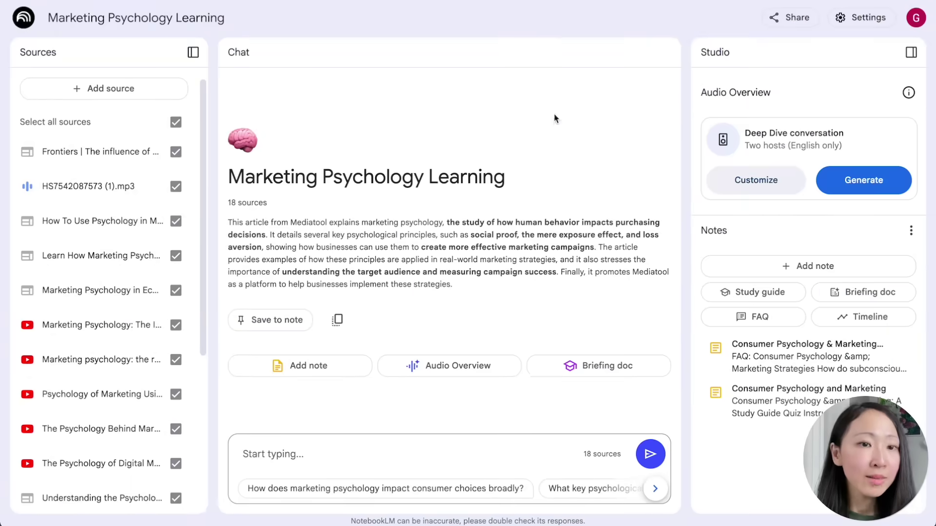
{"action": "type", "text": "Give me a beginner-friendly overview of marketing psychology, using simple language and real examples from the sources"}
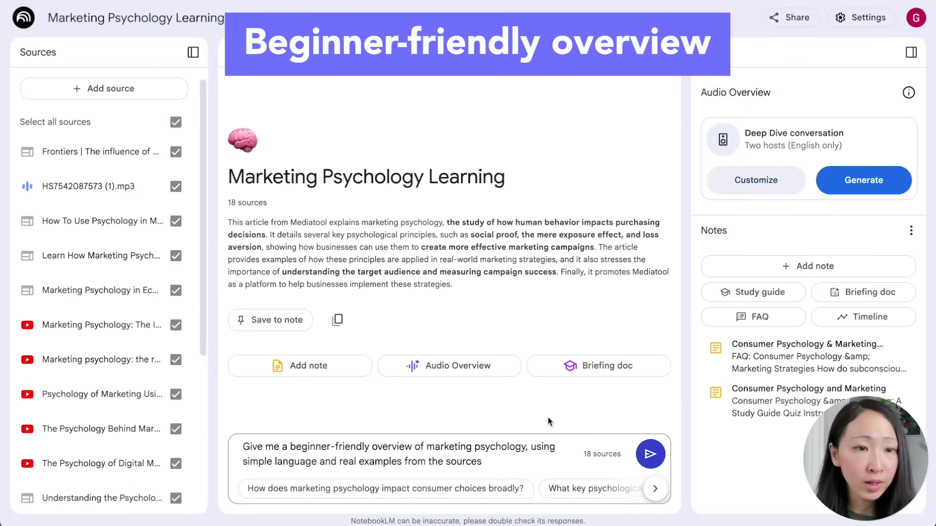
Send the beginner-friendly marketing psychology overview question and read the answer
{"action": "left_click", "coordinate": [650, 454]}
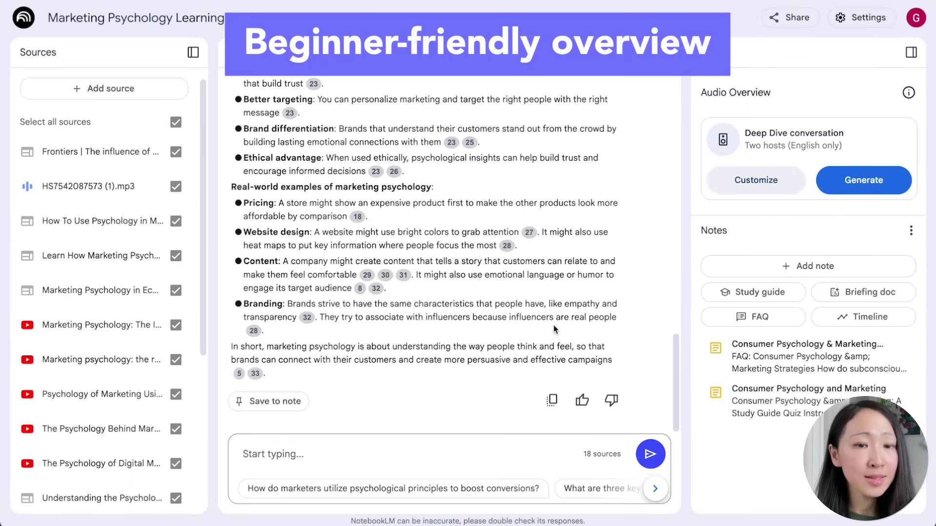
{"action": "scroll", "coordinate": [674, 218], "scroll_direction": "up", "scroll_amount": 1}
{"action": "scroll", "coordinate": [675, 247], "scroll_direction": "down", "scroll_amount": 2}
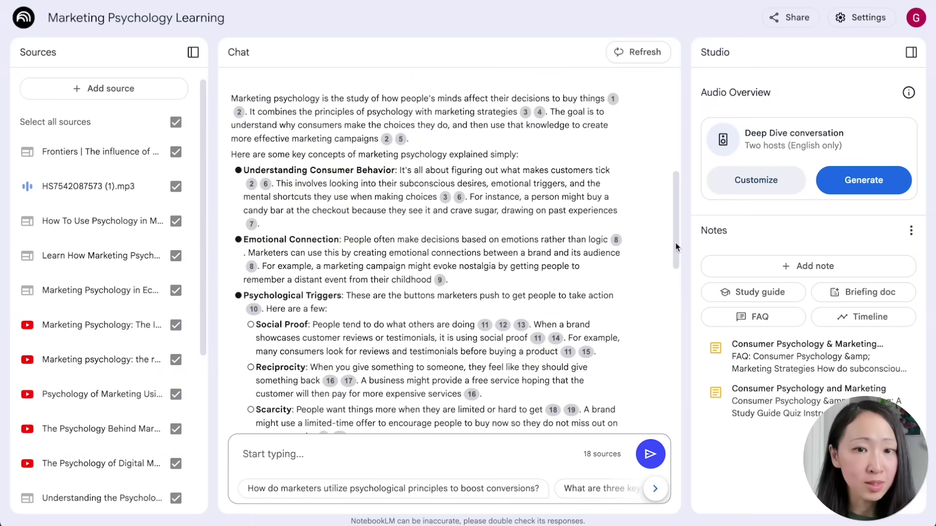
{"action": "left_click_drag", "start_coordinate": [676, 247], "coordinate": [677, 299]}
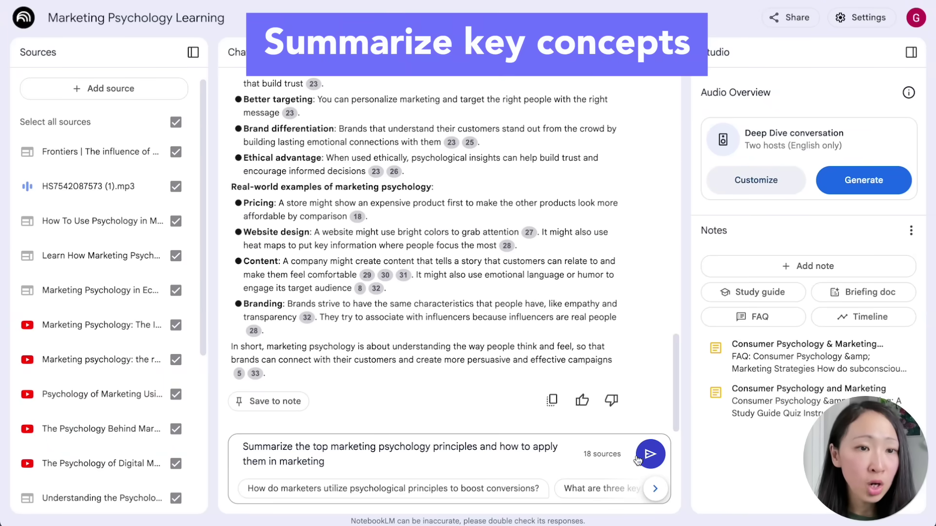
Ask for the top marketing psychology principles and their applications, and read the summary
{"action": "left_click", "coordinate": [648, 454]}
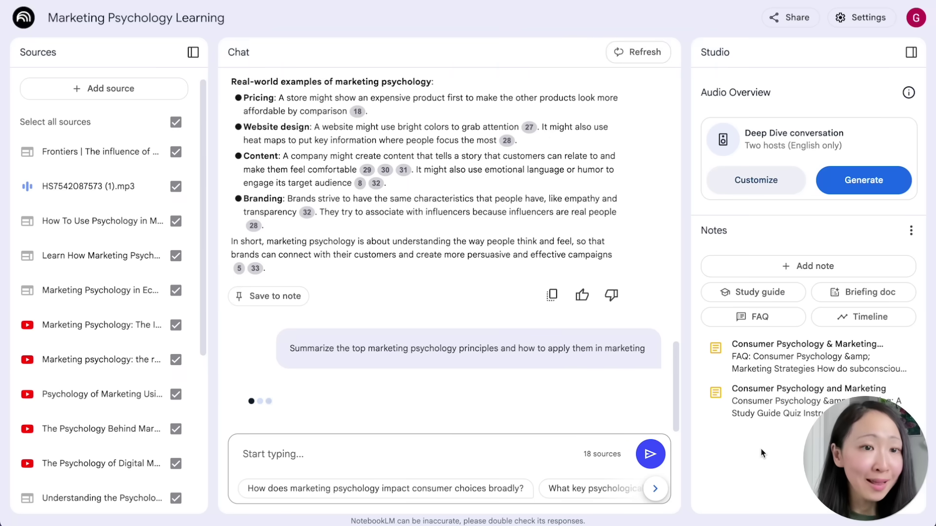
{"action": "scroll", "coordinate": [659, 276], "scroll_direction": "up", "scroll_amount": 10}
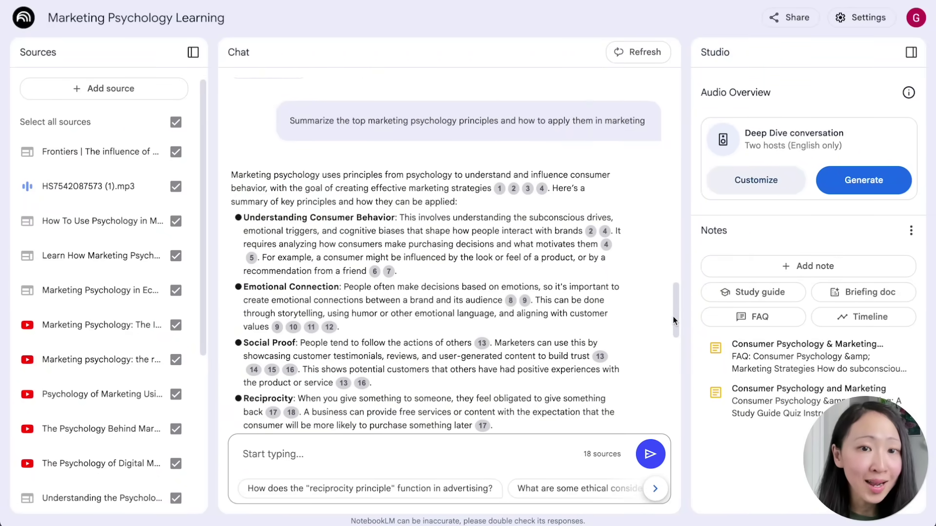
{"action": "left_click_drag", "start_coordinate": [674, 317], "coordinate": [679, 335]}
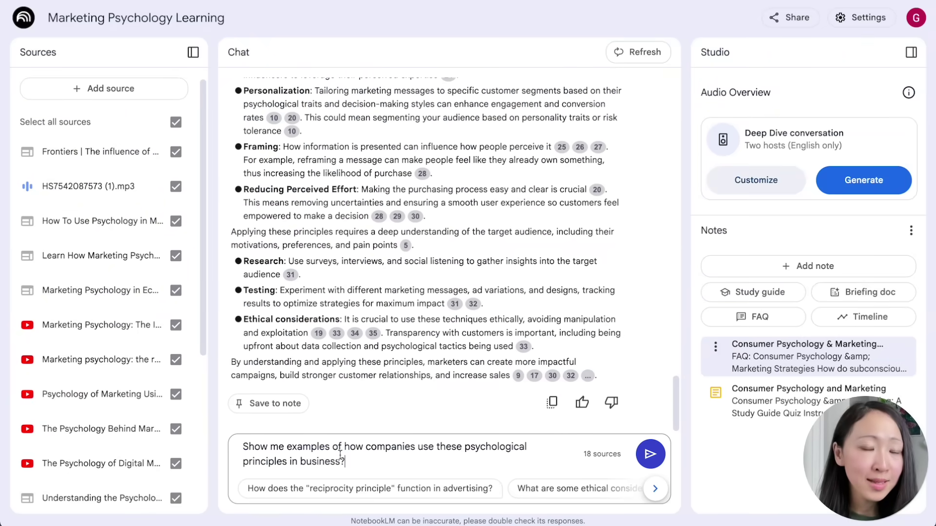
Ask for examples of companies using these principles and add the Little Munchkin Daycare website as a source
{"action": "left_click", "coordinate": [648, 458]}
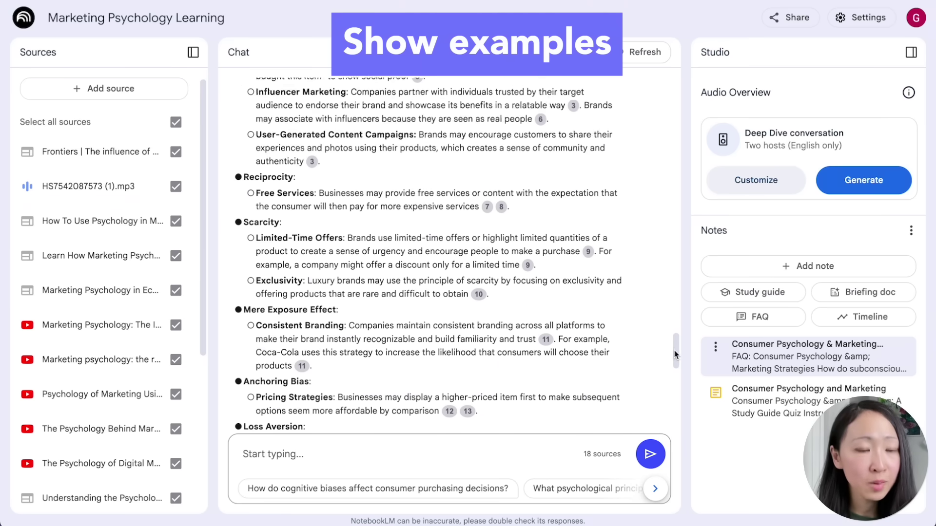
{"action": "left_click_drag", "start_coordinate": [675, 354], "coordinate": [677, 382]}
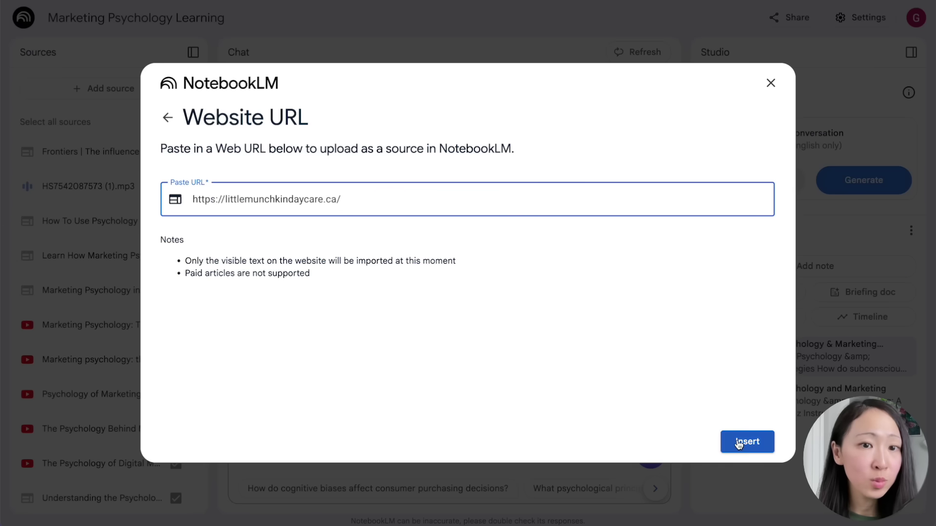
{"action": "left_click", "coordinate": [739, 442]}
Ask how the marketing psychology principles apply to the daycare website and read the advice
{"action": "left_click", "coordinate": [654, 461]}
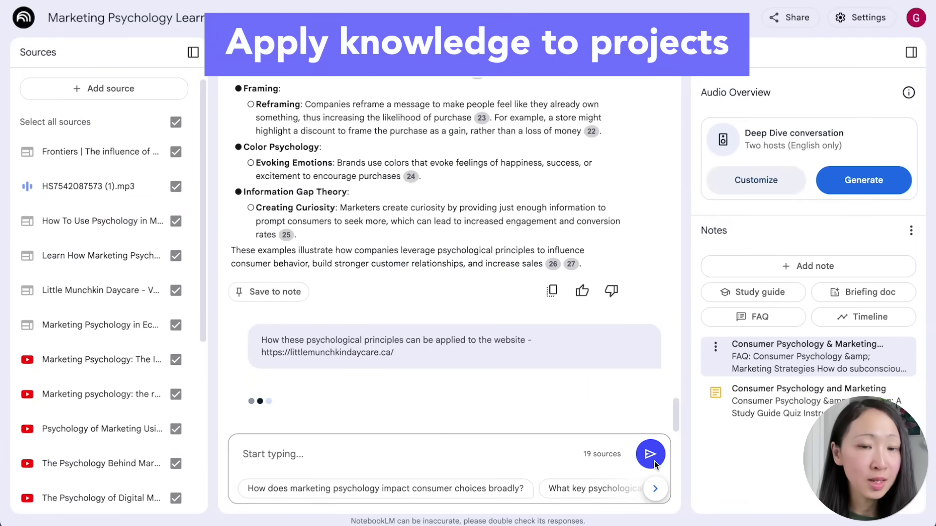
{"action": "scroll", "coordinate": [502, 347], "scroll_direction": "down", "scroll_amount": 6}
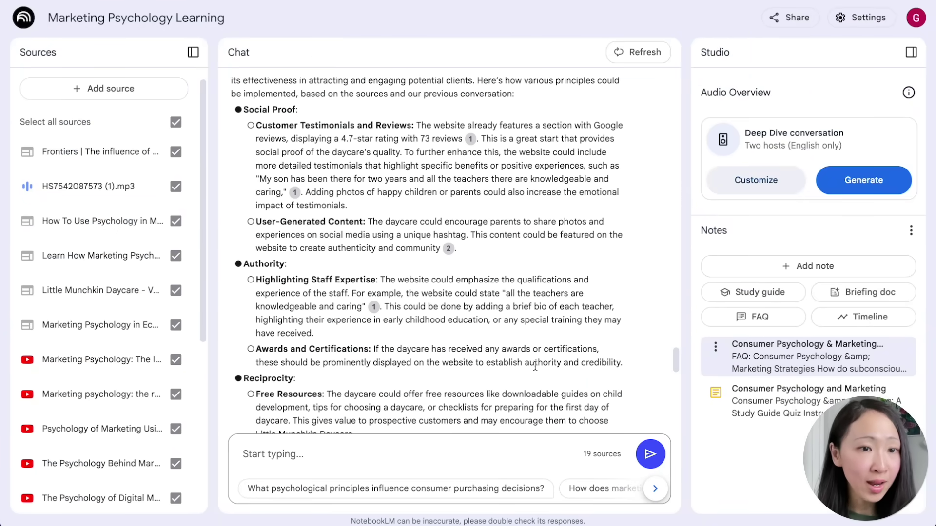
{"action": "scroll", "coordinate": [534, 365], "scroll_direction": "down", "scroll_amount": 2}
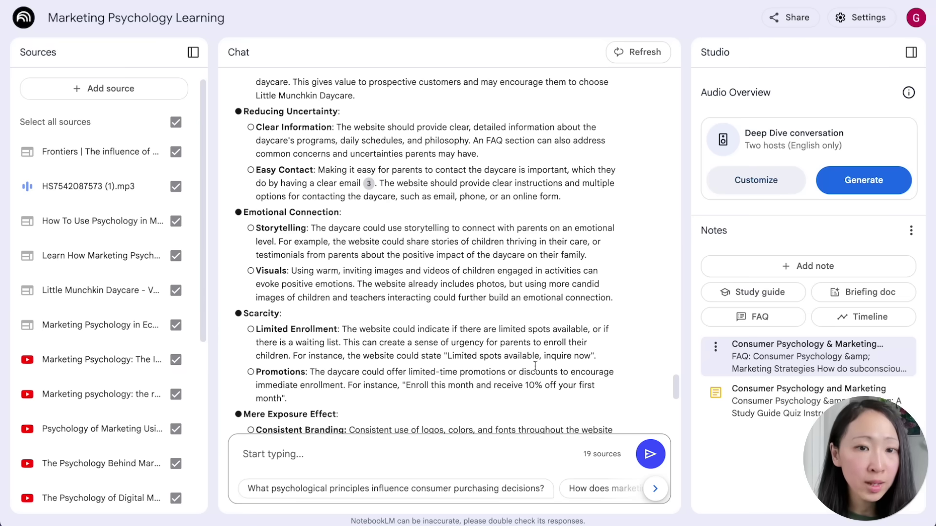
{"action": "scroll", "coordinate": [517, 369], "scroll_direction": "down", "scroll_amount": 6}
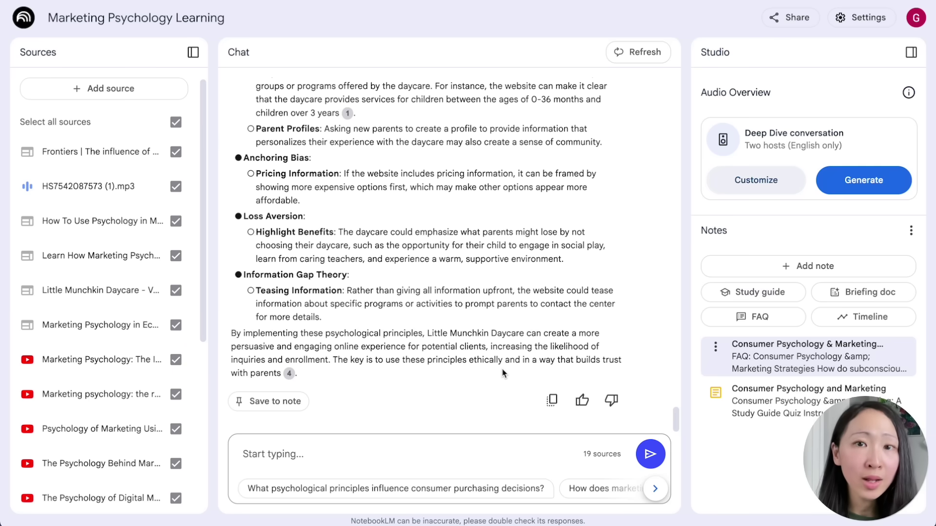
{"action": "scroll", "coordinate": [502, 370], "scroll_direction": "up", "scroll_amount": 10}
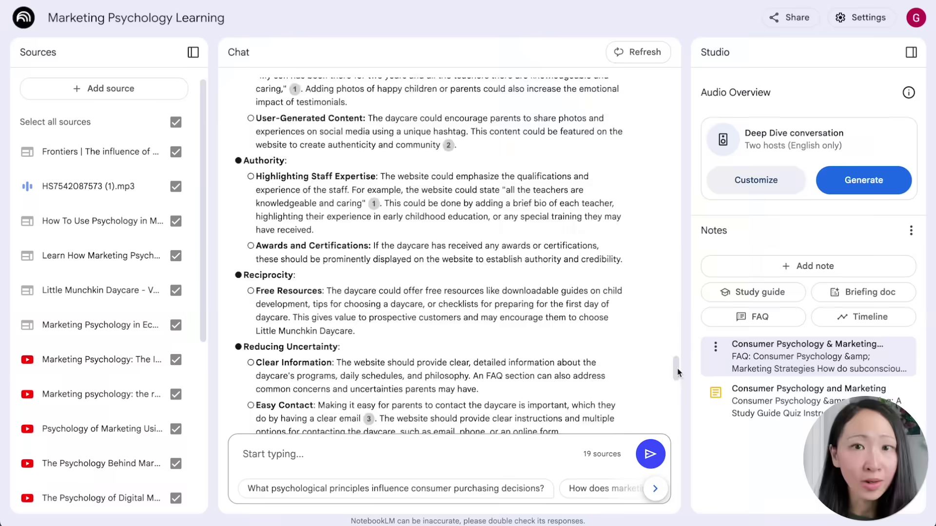
{"action": "scroll", "coordinate": [680, 394], "scroll_direction": "down", "scroll_amount": 7}
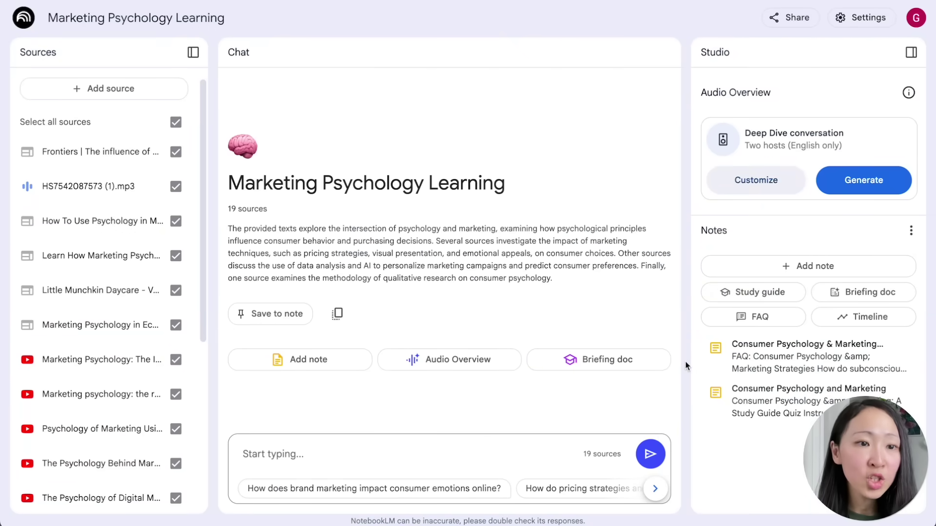
Generate a 16:51 beginner-focused Audio Overview on marketing psychology principles and download the file
{"action": "left_click", "coordinate": [760, 184]}
{"action": "type", "text": "Focus on the marketing psychology principles  Target to someone who is complete beginner in marketing psychology"}
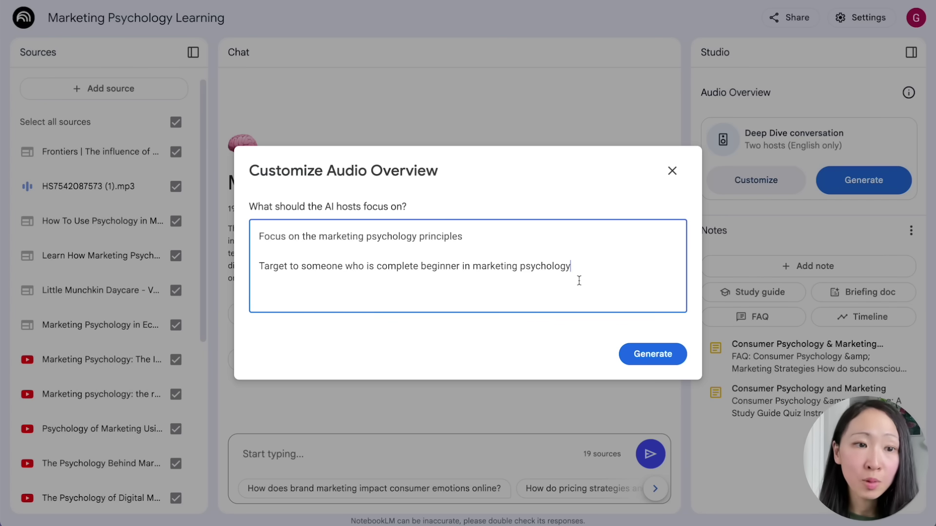
{"action": "left_click", "coordinate": [652, 354]}
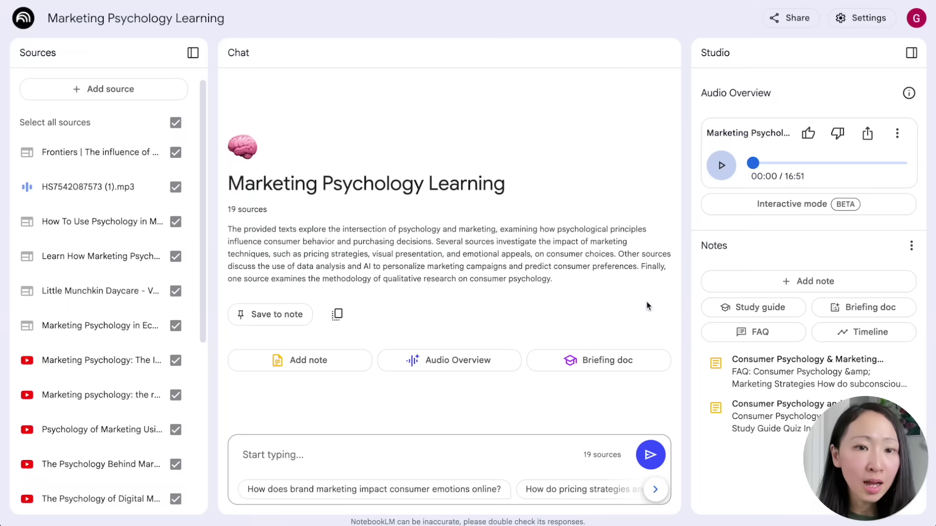
{"action": "left_click", "coordinate": [897, 133]}
{"action": "left_click", "coordinate": [878, 197]}
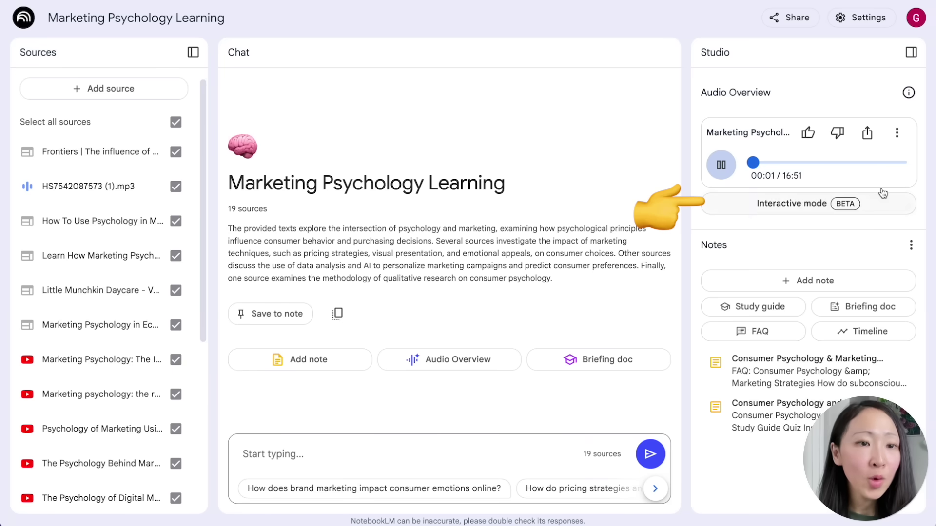
Start the Audio Overview in interactive mode with microphone access and join the hosts' conversation
{"action": "left_click", "coordinate": [834, 207]}
{"action": "left_click", "coordinate": [222, 116]}
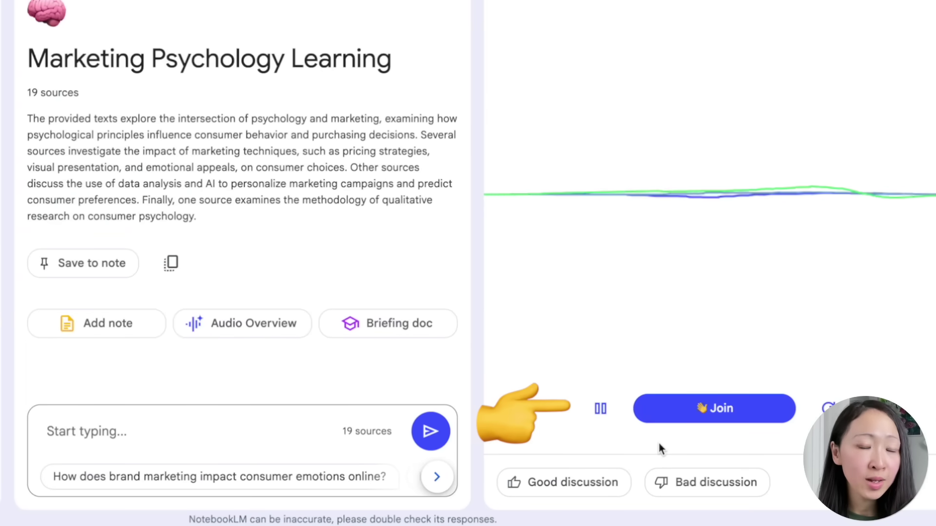
{"action": "left_click", "coordinate": [722, 418]}
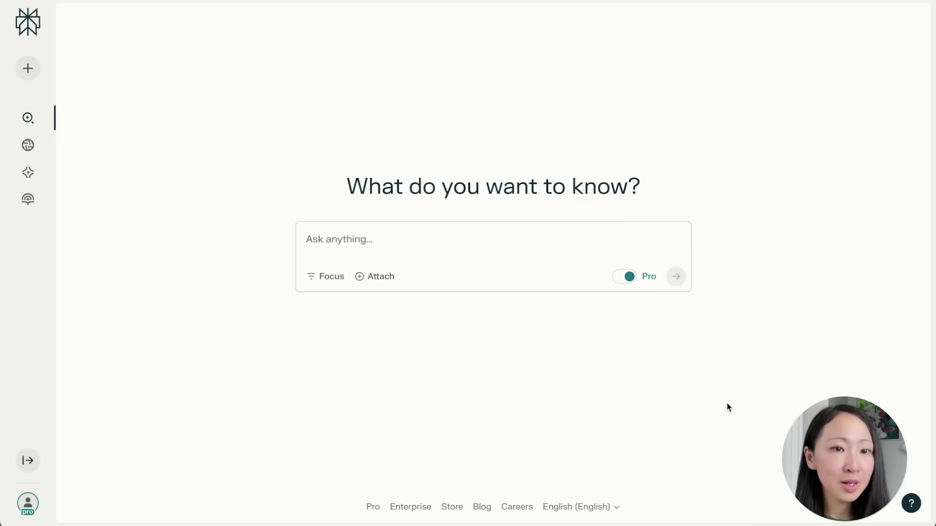
Search Video sources for the most successful TED talks with direct YouTube links and review the list
{"action": "type", "text": "Give me the top successful TED talks of all times, give me the direct Youtube links for each of them"}
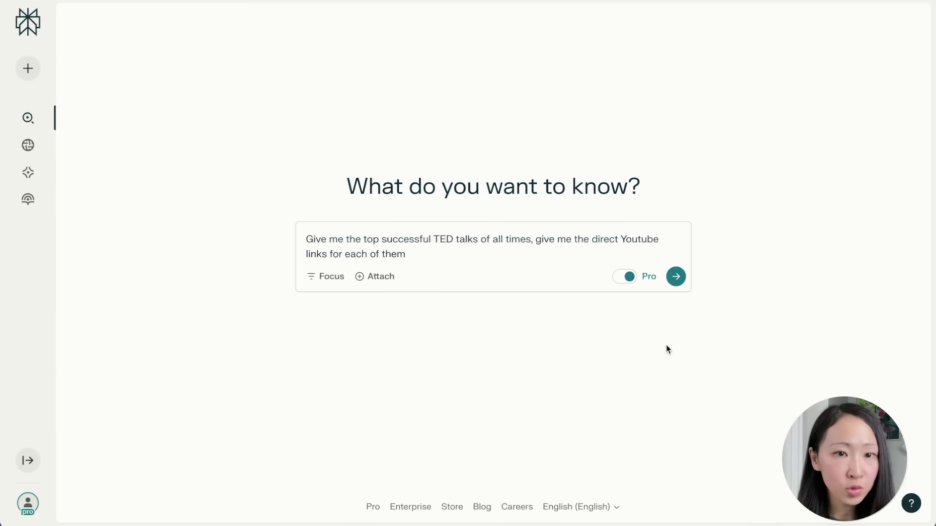
{"action": "left_click", "coordinate": [334, 279]}
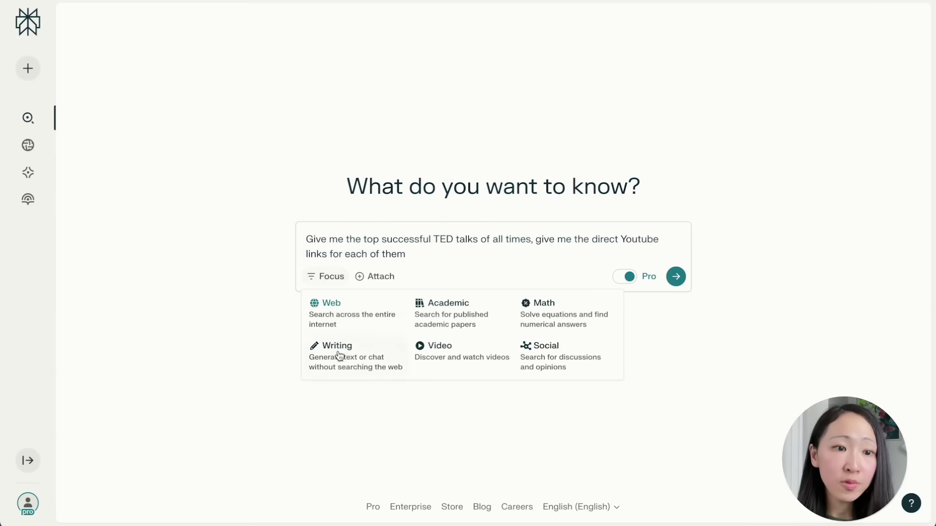
{"action": "left_click", "coordinate": [468, 357]}
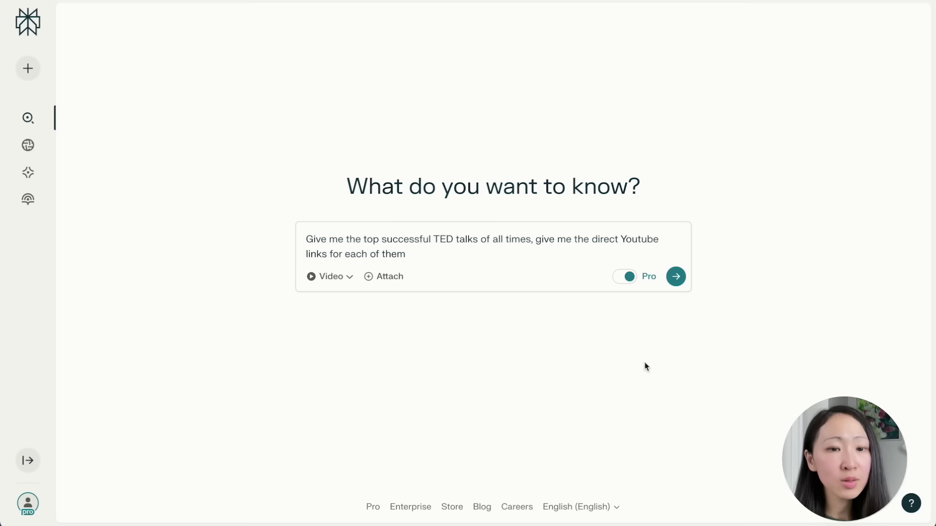
{"action": "left_click", "coordinate": [675, 275]}
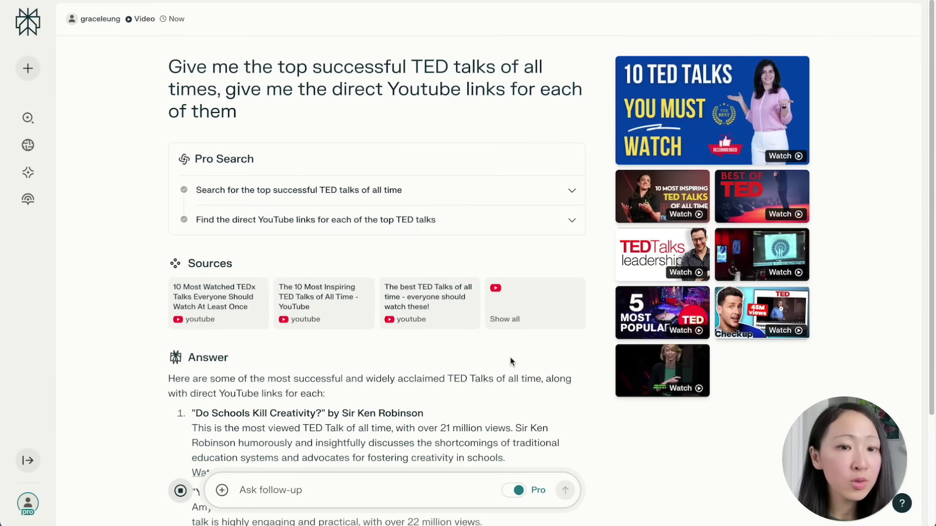
{"action": "scroll", "coordinate": [921, 161], "scroll_direction": "down", "scroll_amount": 3}
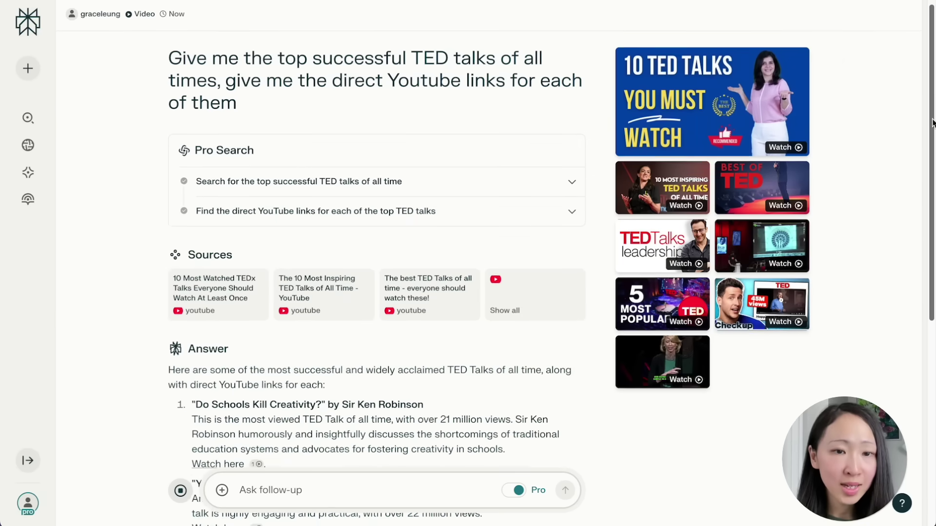
{"action": "scroll", "coordinate": [918, 212], "scroll_direction": "down", "scroll_amount": 3}
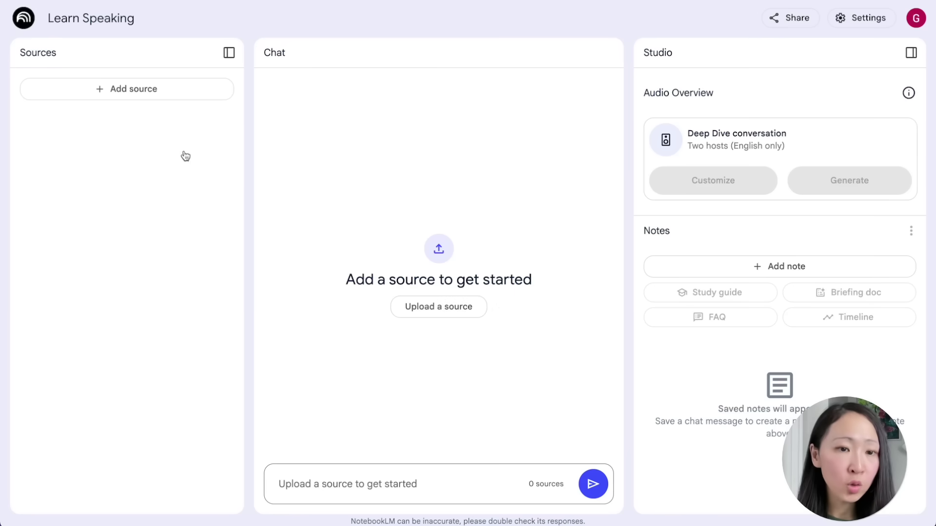
{"action": "left_click", "coordinate": [146, 90]}
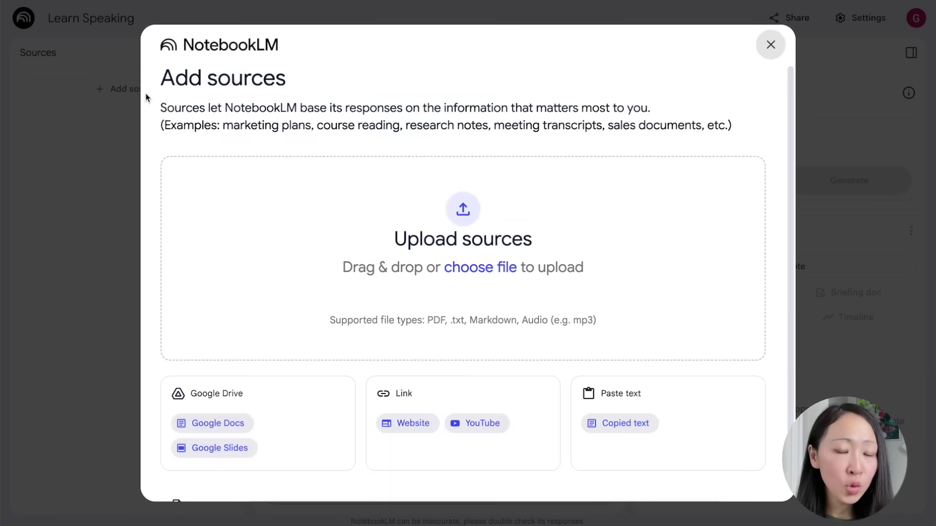
Add the TED talk's YouTube link as a source in the Learn Speaking notebook
{"action": "left_click", "coordinate": [477, 422]}
{"action": "left_click", "coordinate": [314, 187]}
{"action": "type", "text": "https://www.youtube.com/watch?v=iG9CE55wbtY&ab_channel=TED"}
{"action": "left_click", "coordinate": [757, 463]}
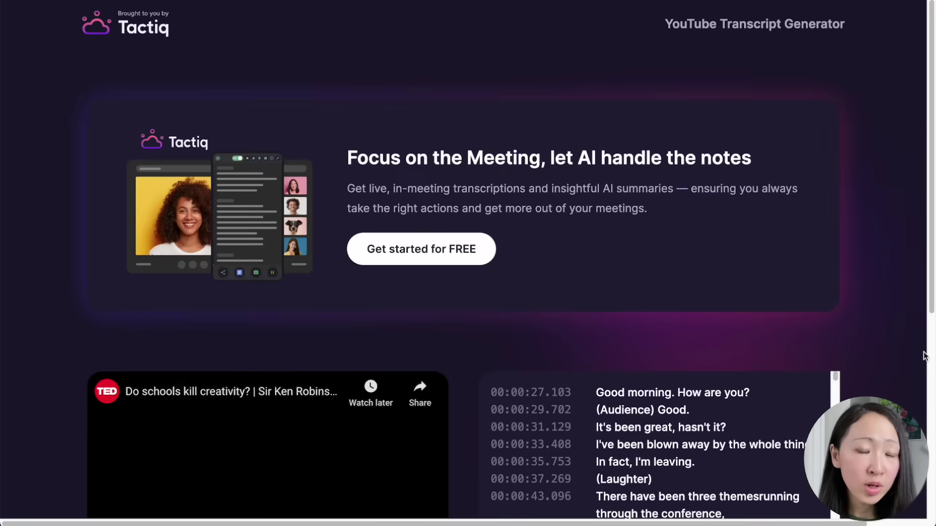
Add the talk's copied Tactiq transcript as a pasted-text source
{"action": "scroll", "coordinate": [919, 358], "scroll_direction": "down", "scroll_amount": 5}
{"action": "left_click", "coordinate": [269, 440]}
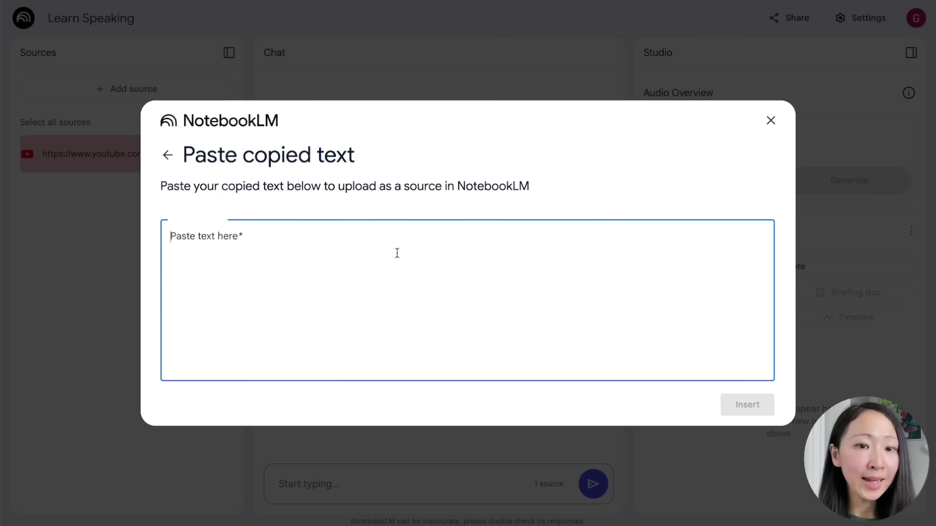
{"action": "key", "text": "ctrl+v"}
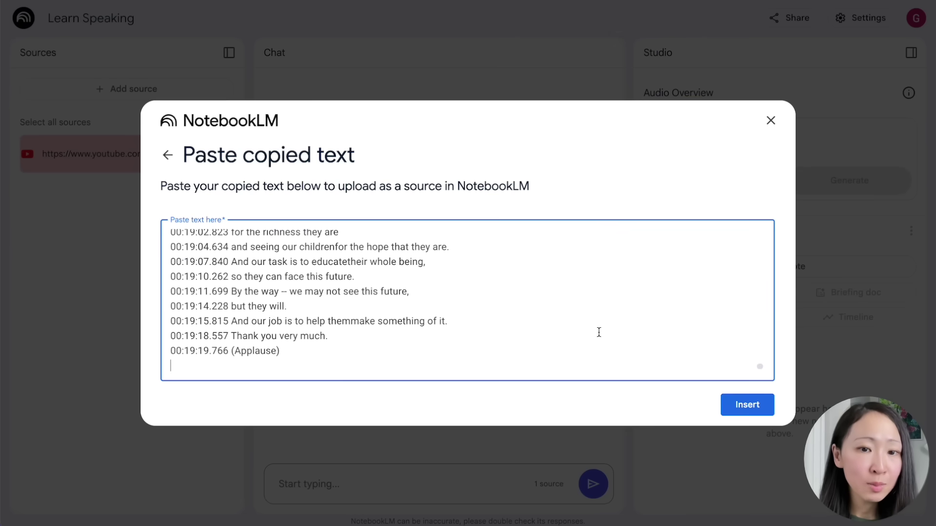
{"action": "left_click", "coordinate": [747, 404]}
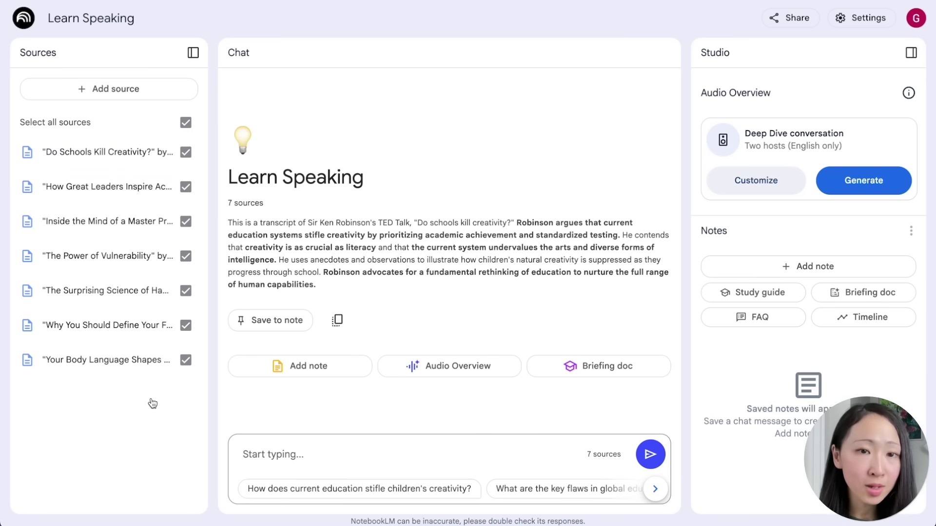
Ask which opening elements the TED talks share and review the answer
{"action": "key", "text": "ctrl+v"}
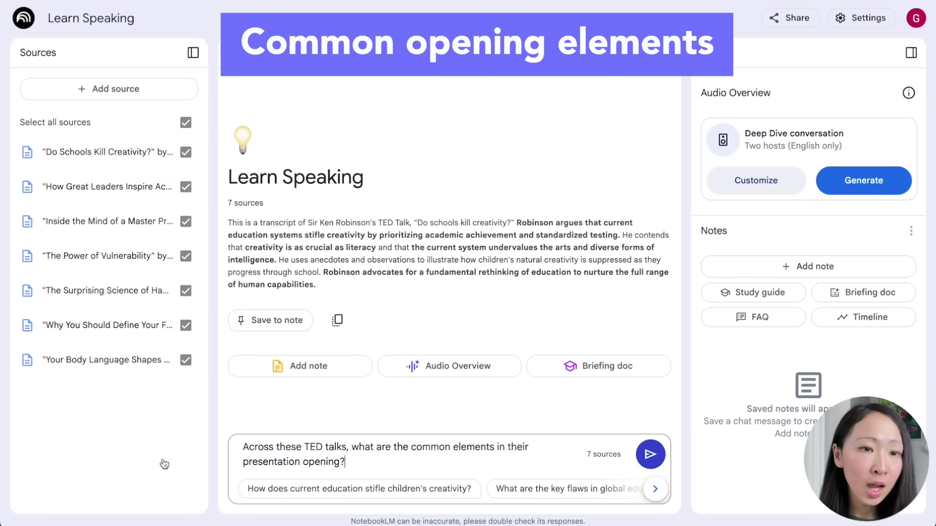
{"action": "left_click", "coordinate": [649, 456]}
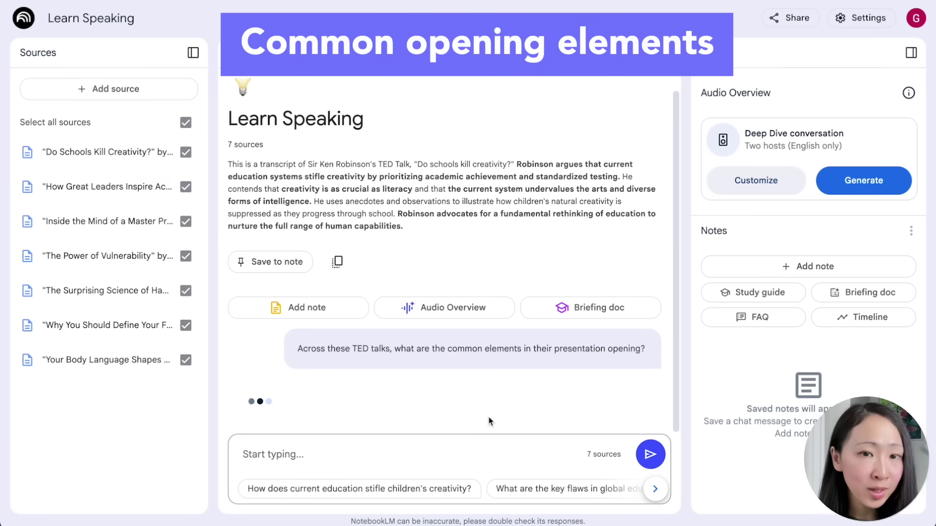
{"action": "scroll", "coordinate": [488, 385], "scroll_direction": "up", "scroll_amount": 3}
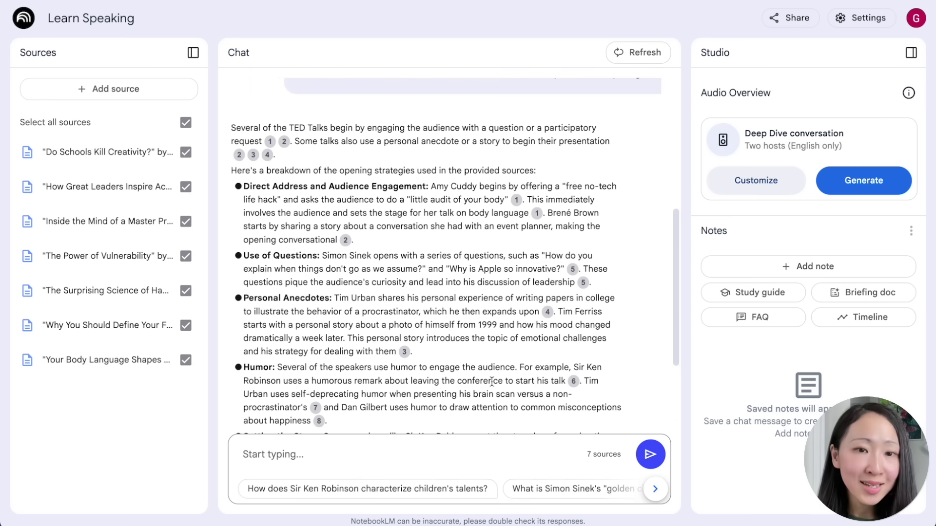
{"action": "left_click_drag", "start_coordinate": [671, 282], "coordinate": [678, 312]}
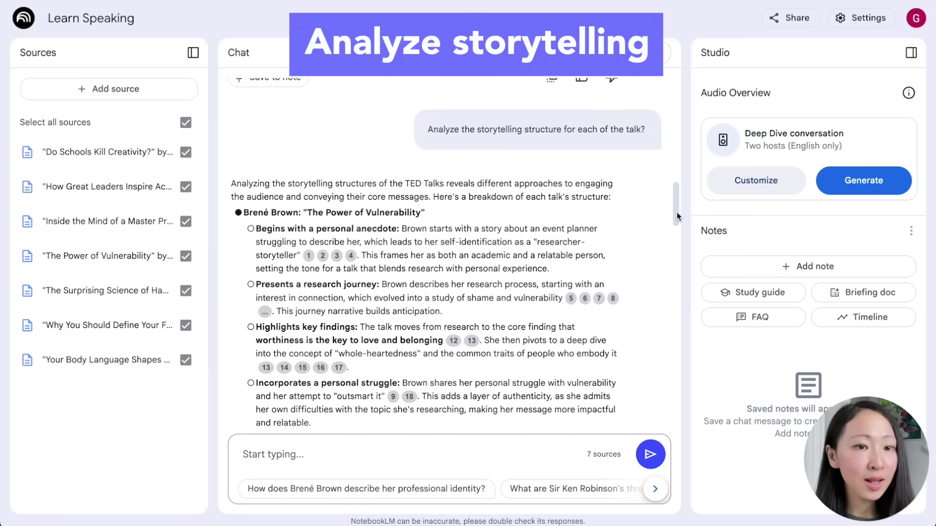
{"action": "left_click_drag", "start_coordinate": [676, 212], "coordinate": [702, 406]}
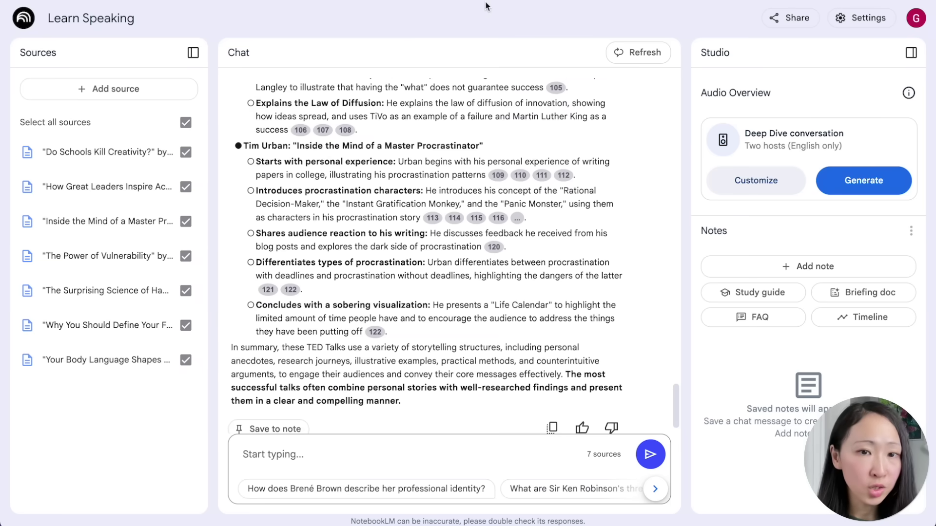
Ask for the top five speaking techniques across the talks and scroll through the answer
{"action": "key", "text": "ctrl+v"}
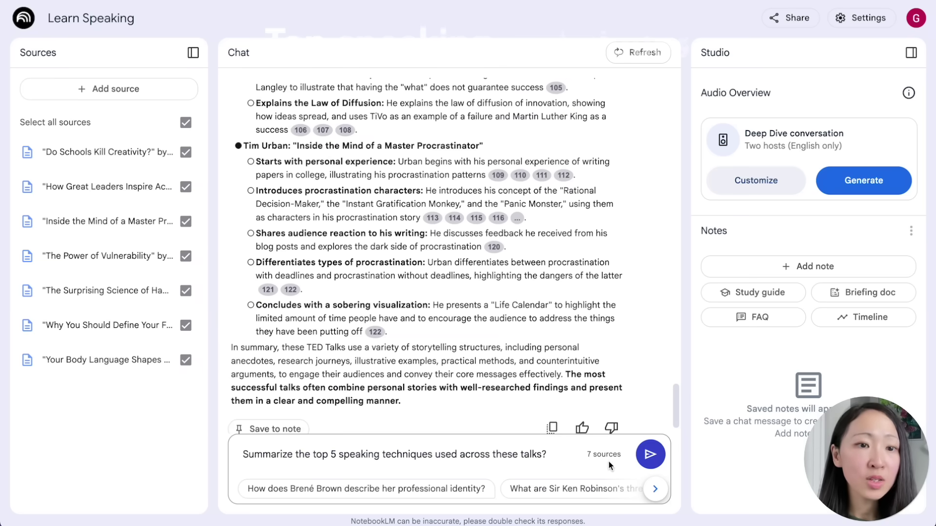
{"action": "key", "text": "Return"}
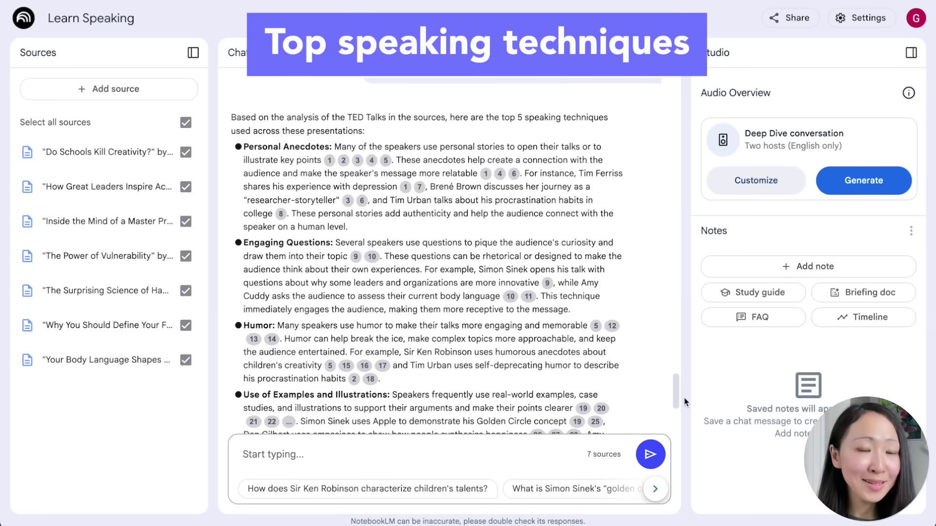
{"action": "scroll", "coordinate": [683, 402], "scroll_direction": "down", "scroll_amount": 1}
{"action": "scroll", "coordinate": [684, 406], "scroll_direction": "down", "scroll_amount": 4}
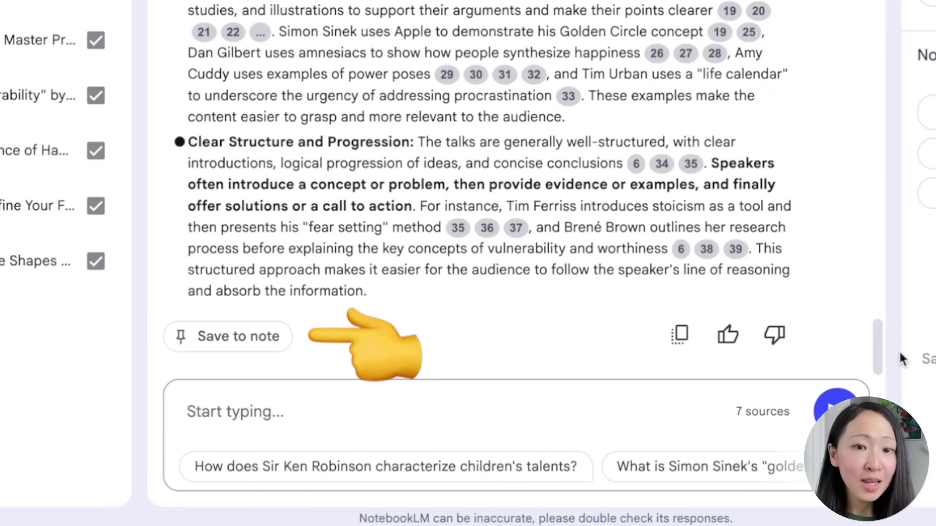
{"action": "scroll", "coordinate": [674, 392], "scroll_direction": "up", "scroll_amount": 5}
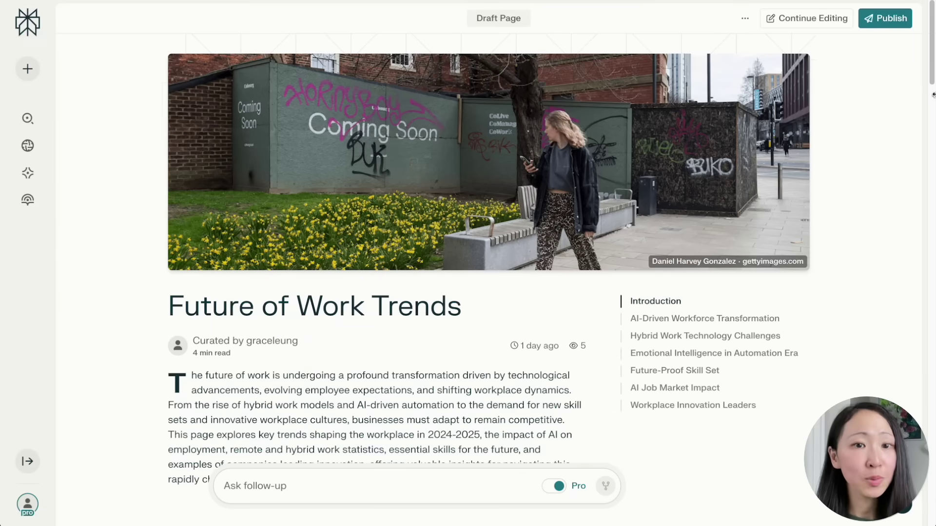
Publish the Future of Work Trends page, copying its link, and close the confirmation
{"action": "mouse_move", "coordinate": [931, 73]}
{"action": "left_mouse_down"}
{"action": "mouse_move", "coordinate": [932, 312]}
{"action": "mouse_move", "coordinate": [932, 73]}
{"action": "left_mouse_up"}
{"action": "left_click", "coordinate": [897, 24]}
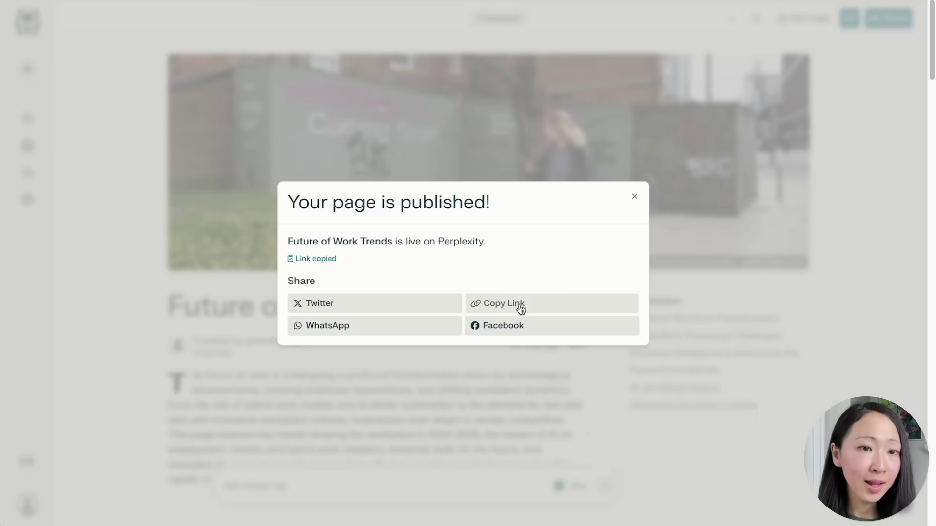
{"action": "left_click", "coordinate": [843, 220]}
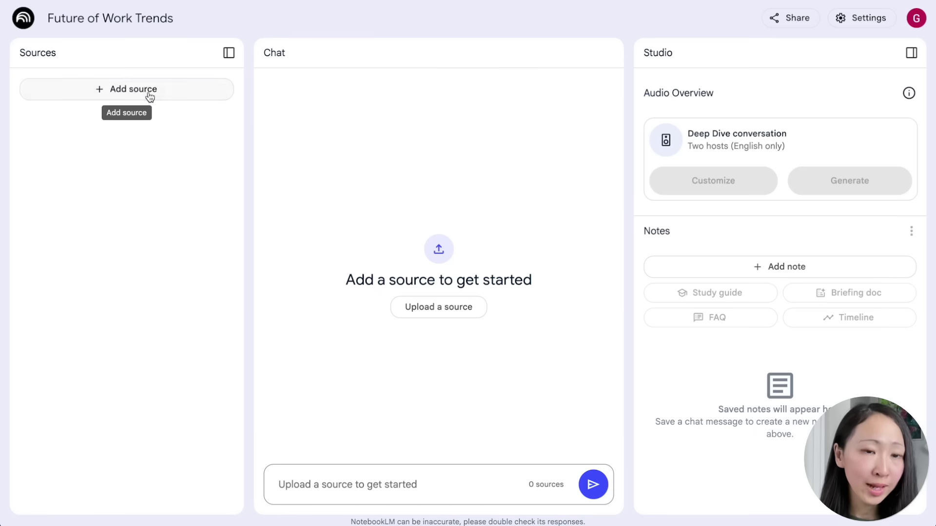
Add the published Perplexity page URL as a website source
{"action": "left_click", "coordinate": [147, 90]}
{"action": "left_click", "coordinate": [418, 438]}
{"action": "left_click", "coordinate": [422, 200]}
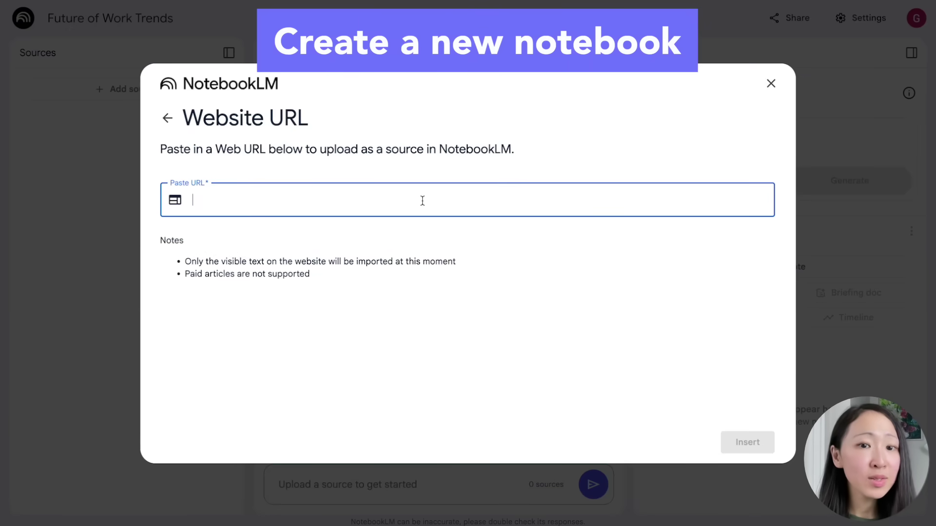
{"action": "key", "text": "ctrl+v"}
{"action": "left_click", "coordinate": [747, 443]}
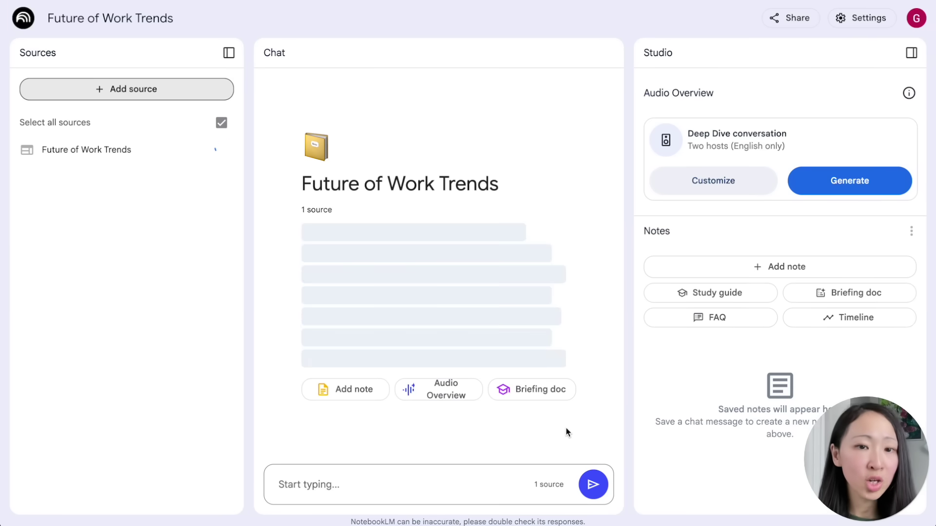
Add the copied speaking techniques text as a source named 'Speaking Techniques'
{"action": "left_click", "coordinate": [109, 89]}
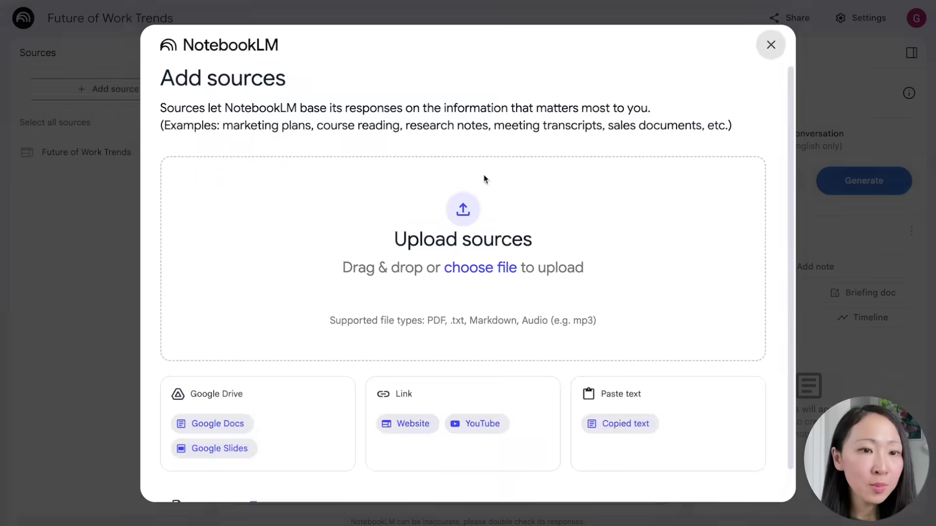
{"action": "left_click", "coordinate": [627, 424]}
{"action": "key", "text": "ctrl+v"}
{"action": "left_click", "coordinate": [741, 404]}
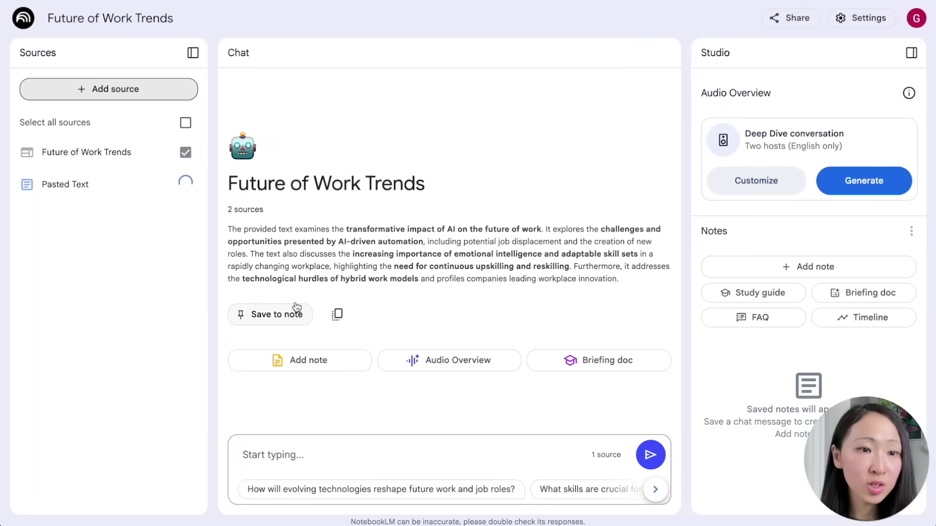
{"action": "left_click", "coordinate": [27, 186]}
{"action": "left_click", "coordinate": [65, 251]}
{"action": "key", "text": "ctrl+a"}
{"action": "type", "text": "Speaking Te"}
{"action": "left_click", "coordinate": [524, 315]}
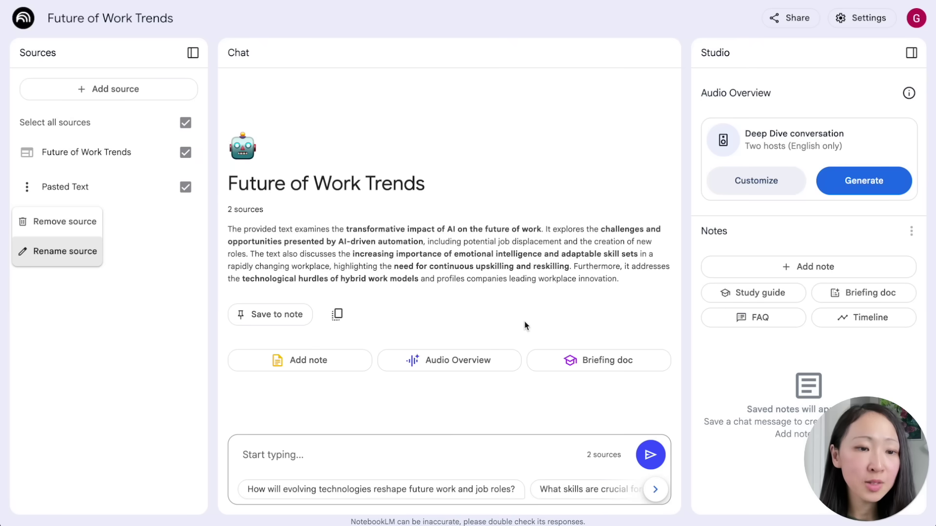
Ask 'Summarize the speaking techniques within 200 characters' in the chat
{"action": "left_click", "coordinate": [439, 450]}
{"action": "type", "text": "Summarize the speaking techniques within 200 characters"}
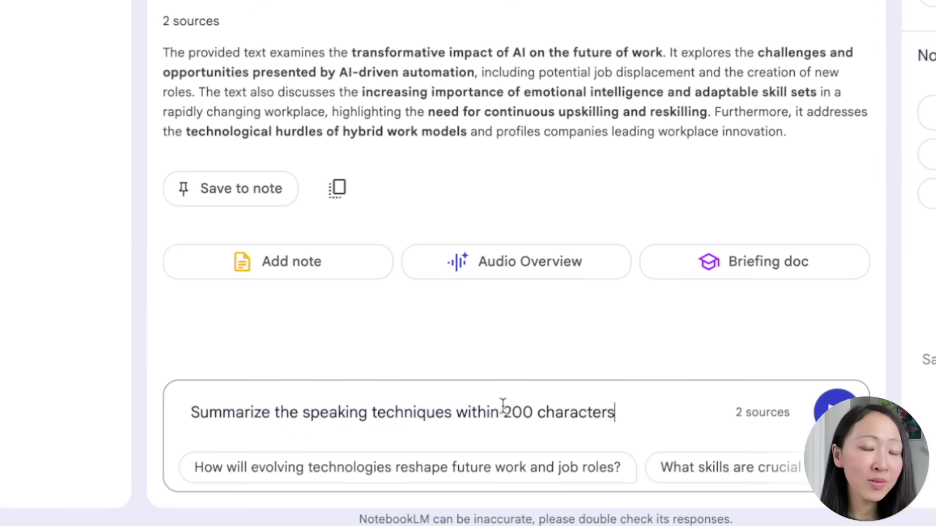
{"action": "key", "text": "Return"}
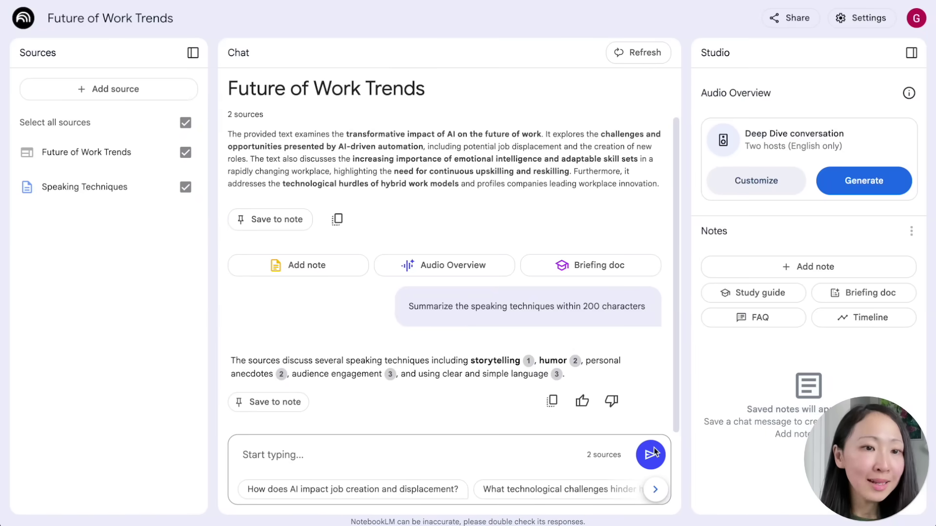
Generate a customized future-of-work Audio Overview using the speaking techniques and play it from 08:25
{"action": "left_click", "coordinate": [740, 182]}
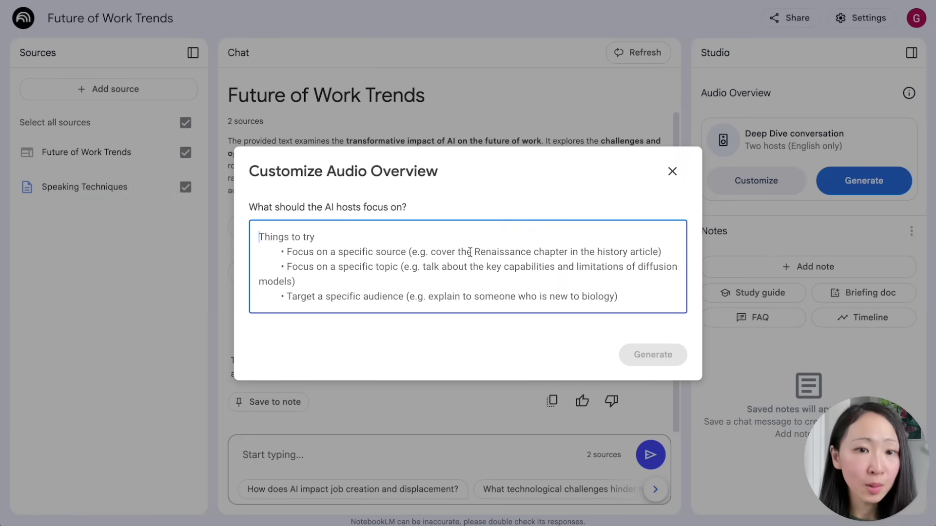
{"action": "key", "text": "ctrl+v"}
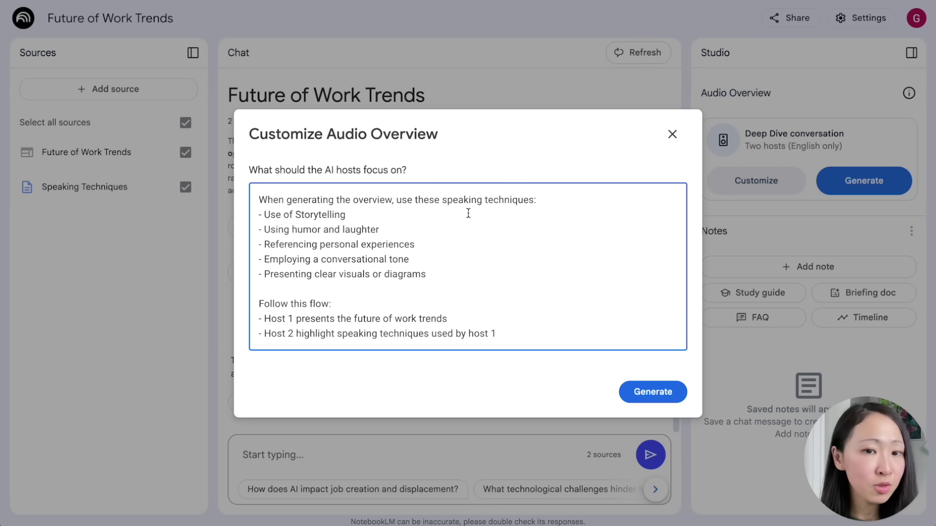
{"action": "left_click", "coordinate": [653, 392]}
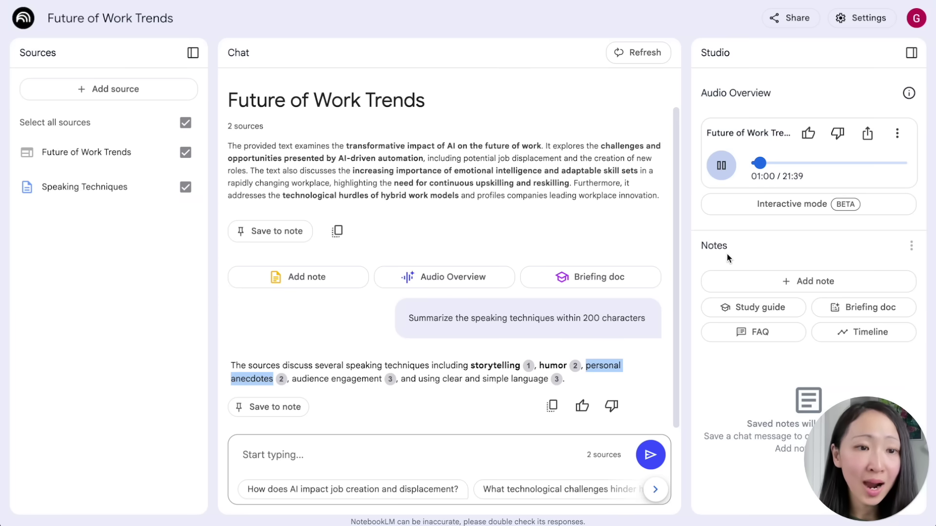
{"action": "left_click", "coordinate": [812, 163]}
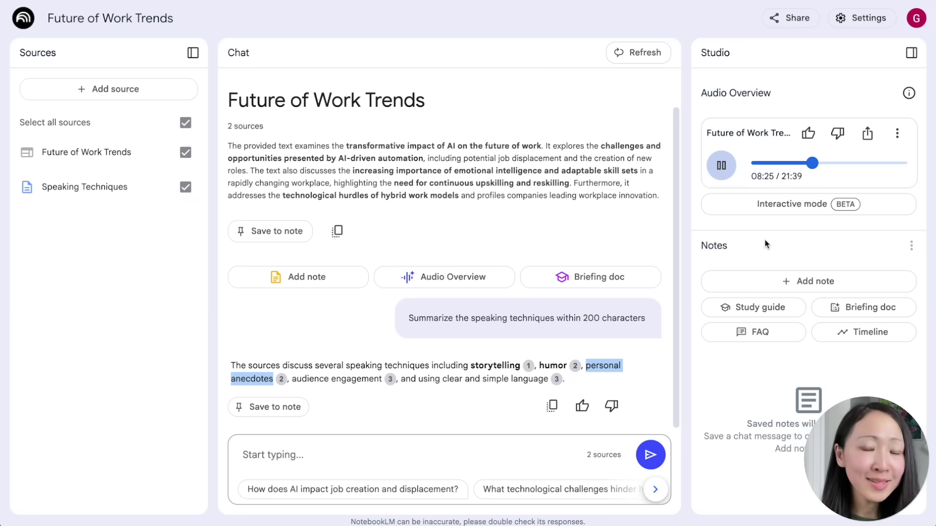